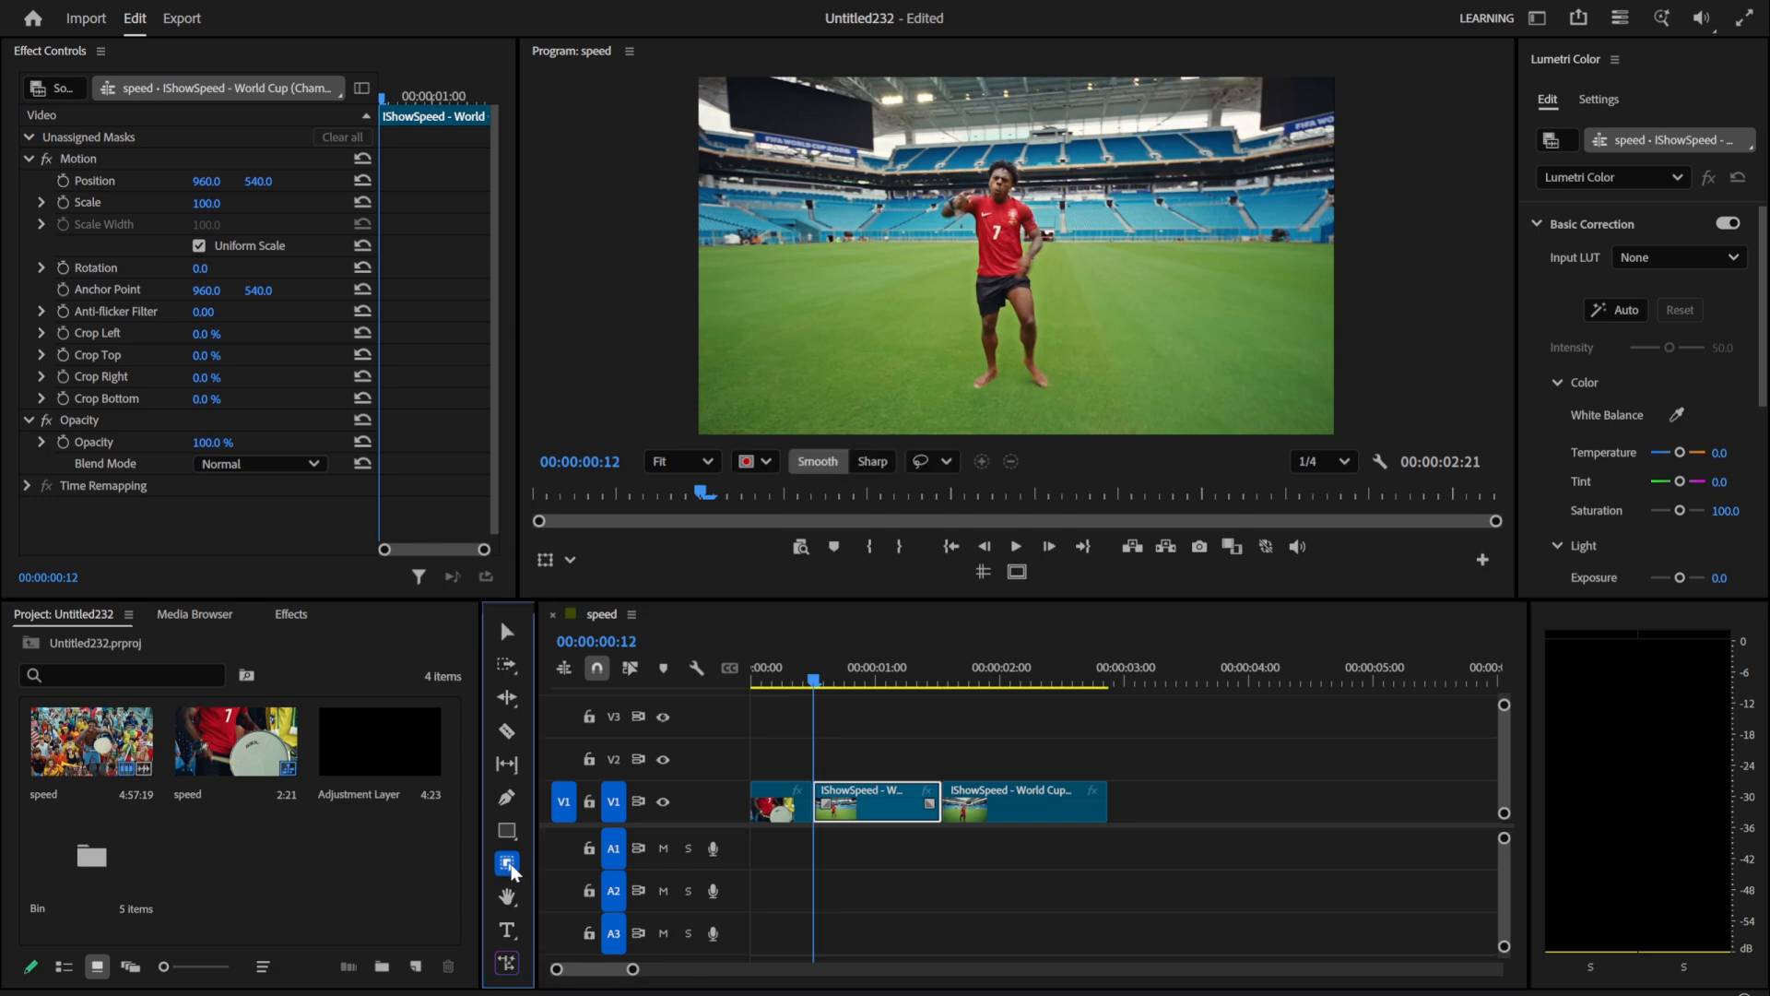
Step: Create an object mask around the man in the middle clip and track it across the whole clip
click(507, 863)
click(999, 263)
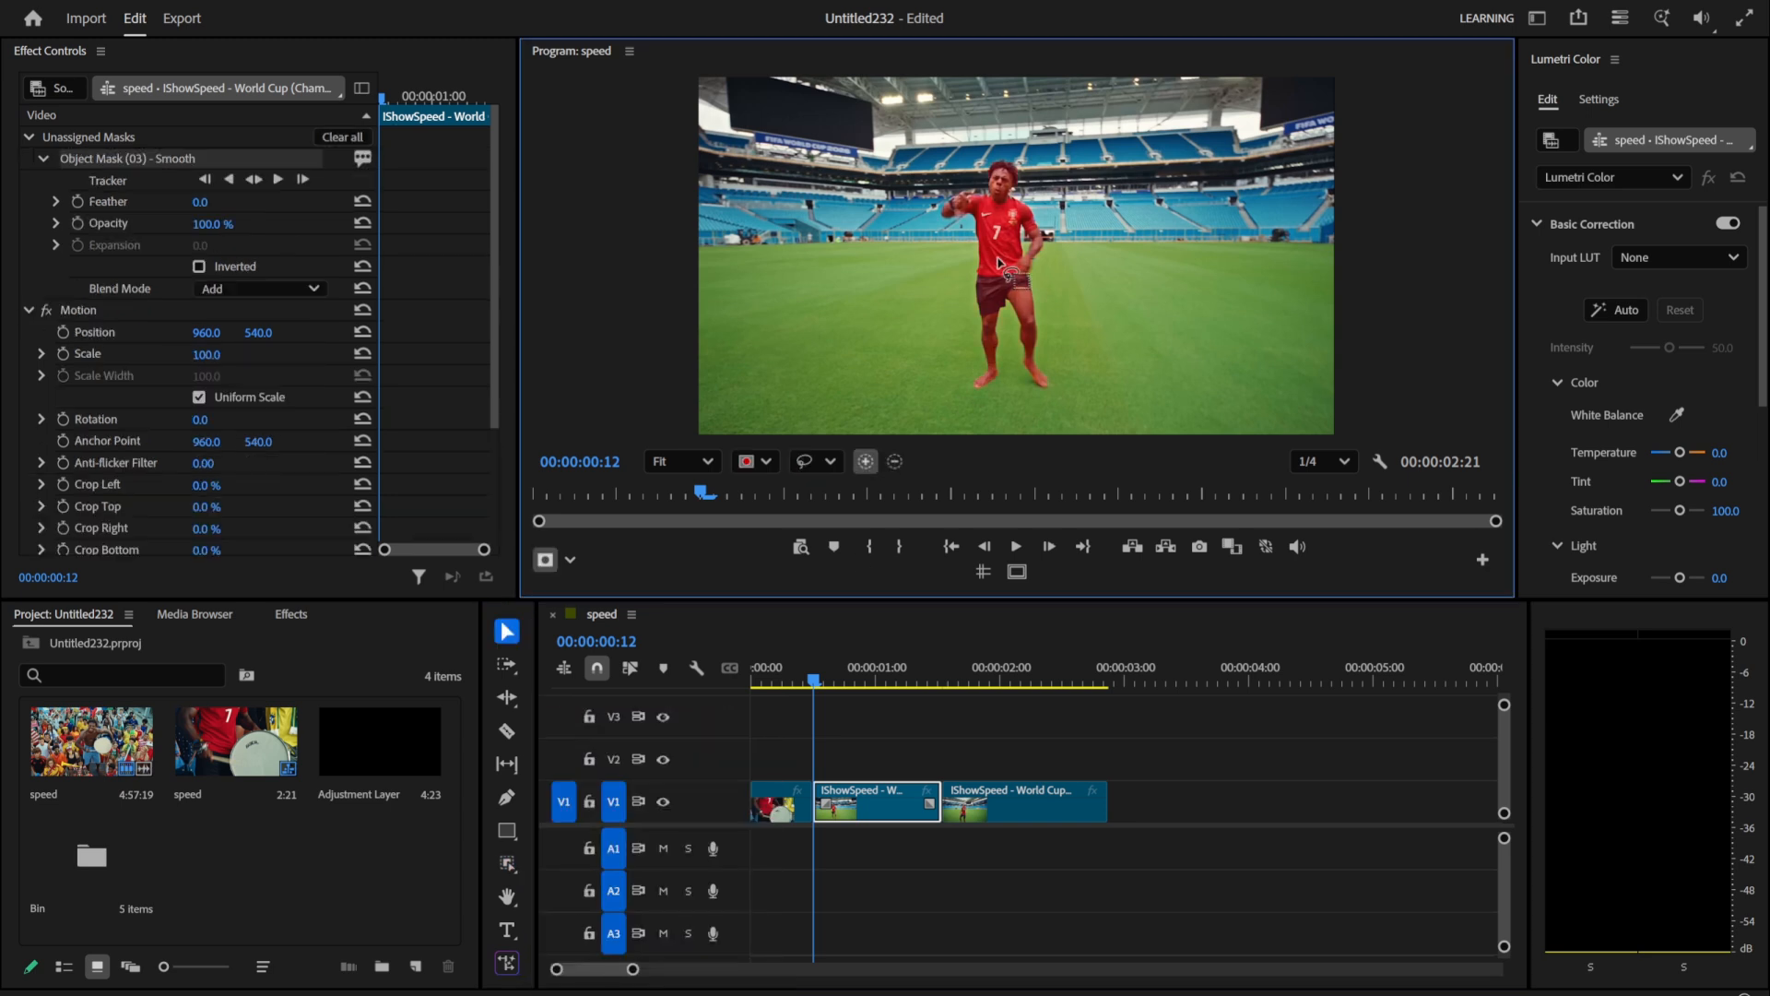
click(245, 179)
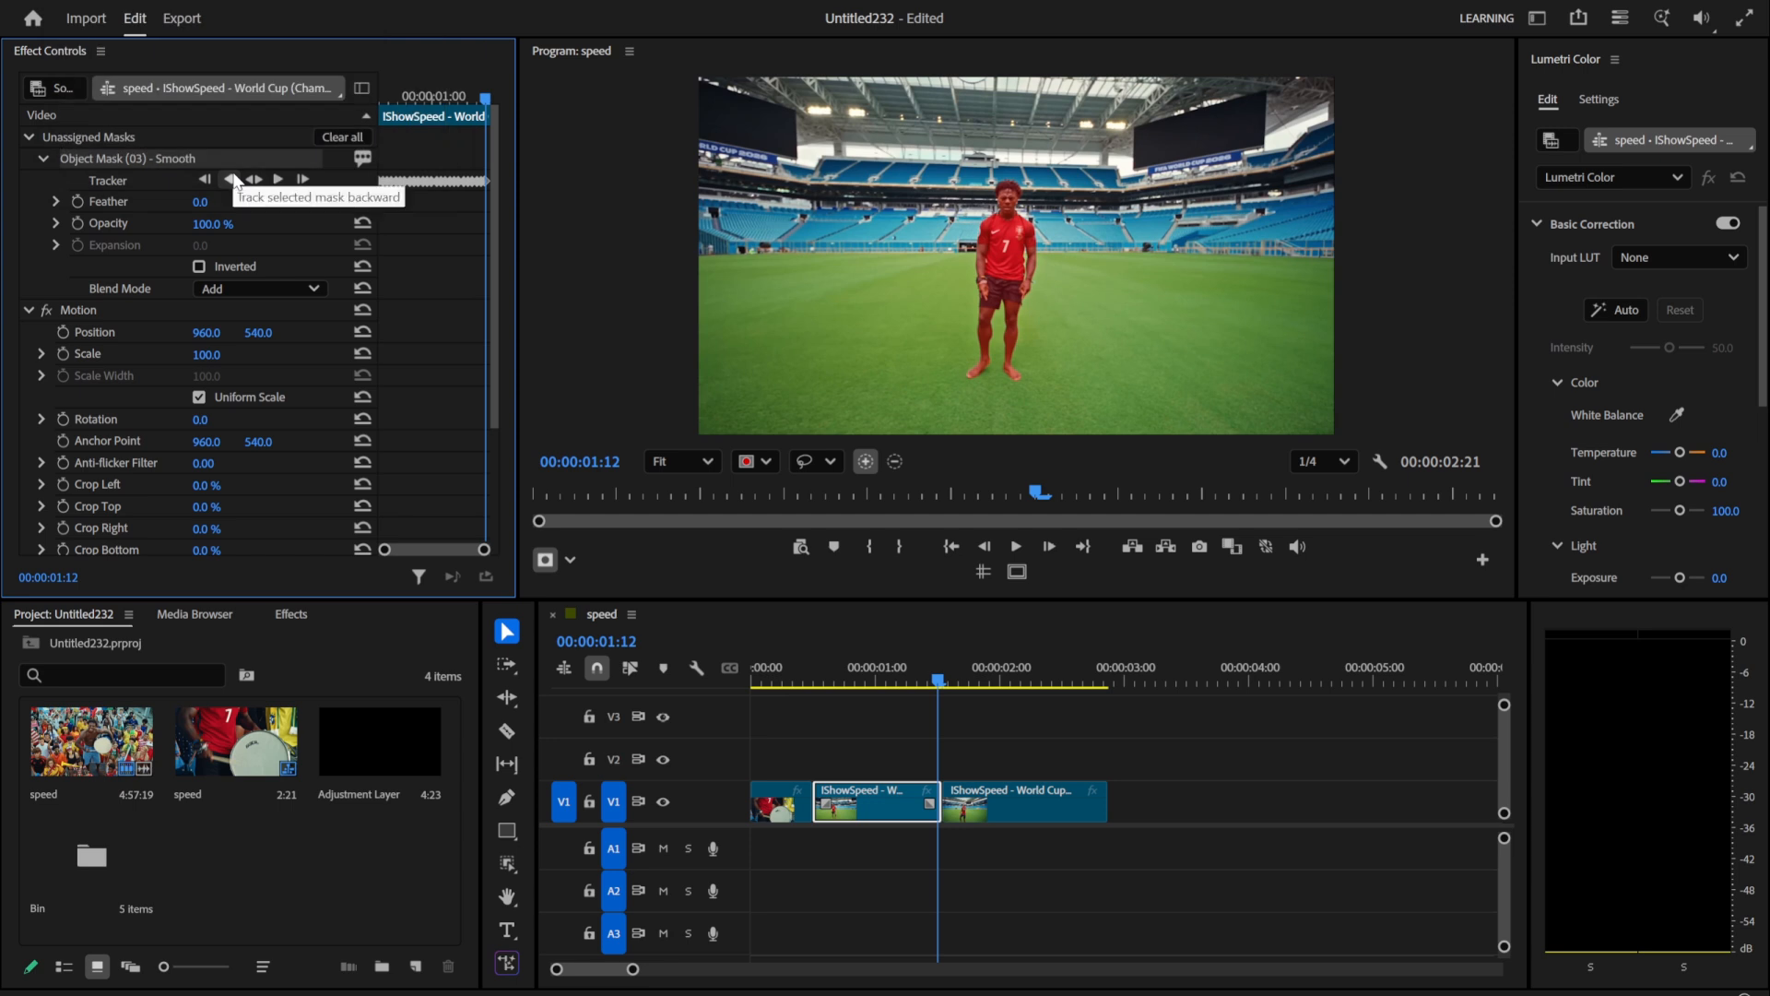
Step: Change the tracked object mask to an opacity mask and check the cutout partway through the clip
right_click(153, 157)
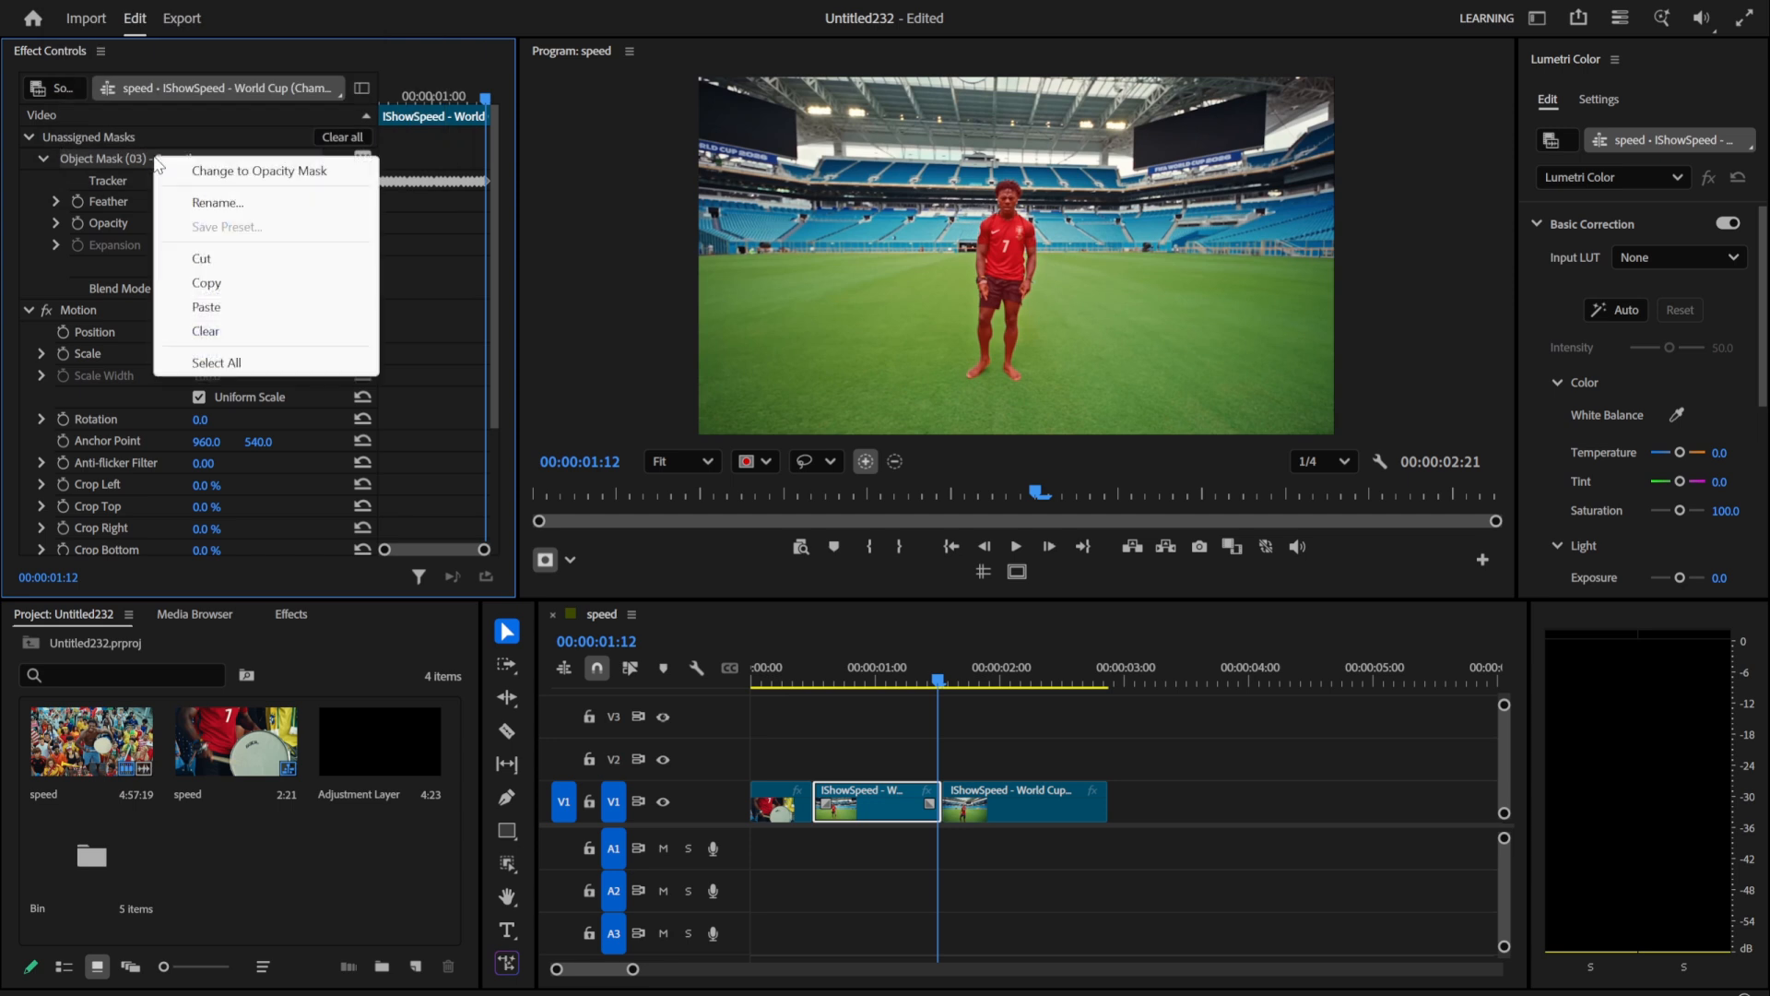
click(222, 168)
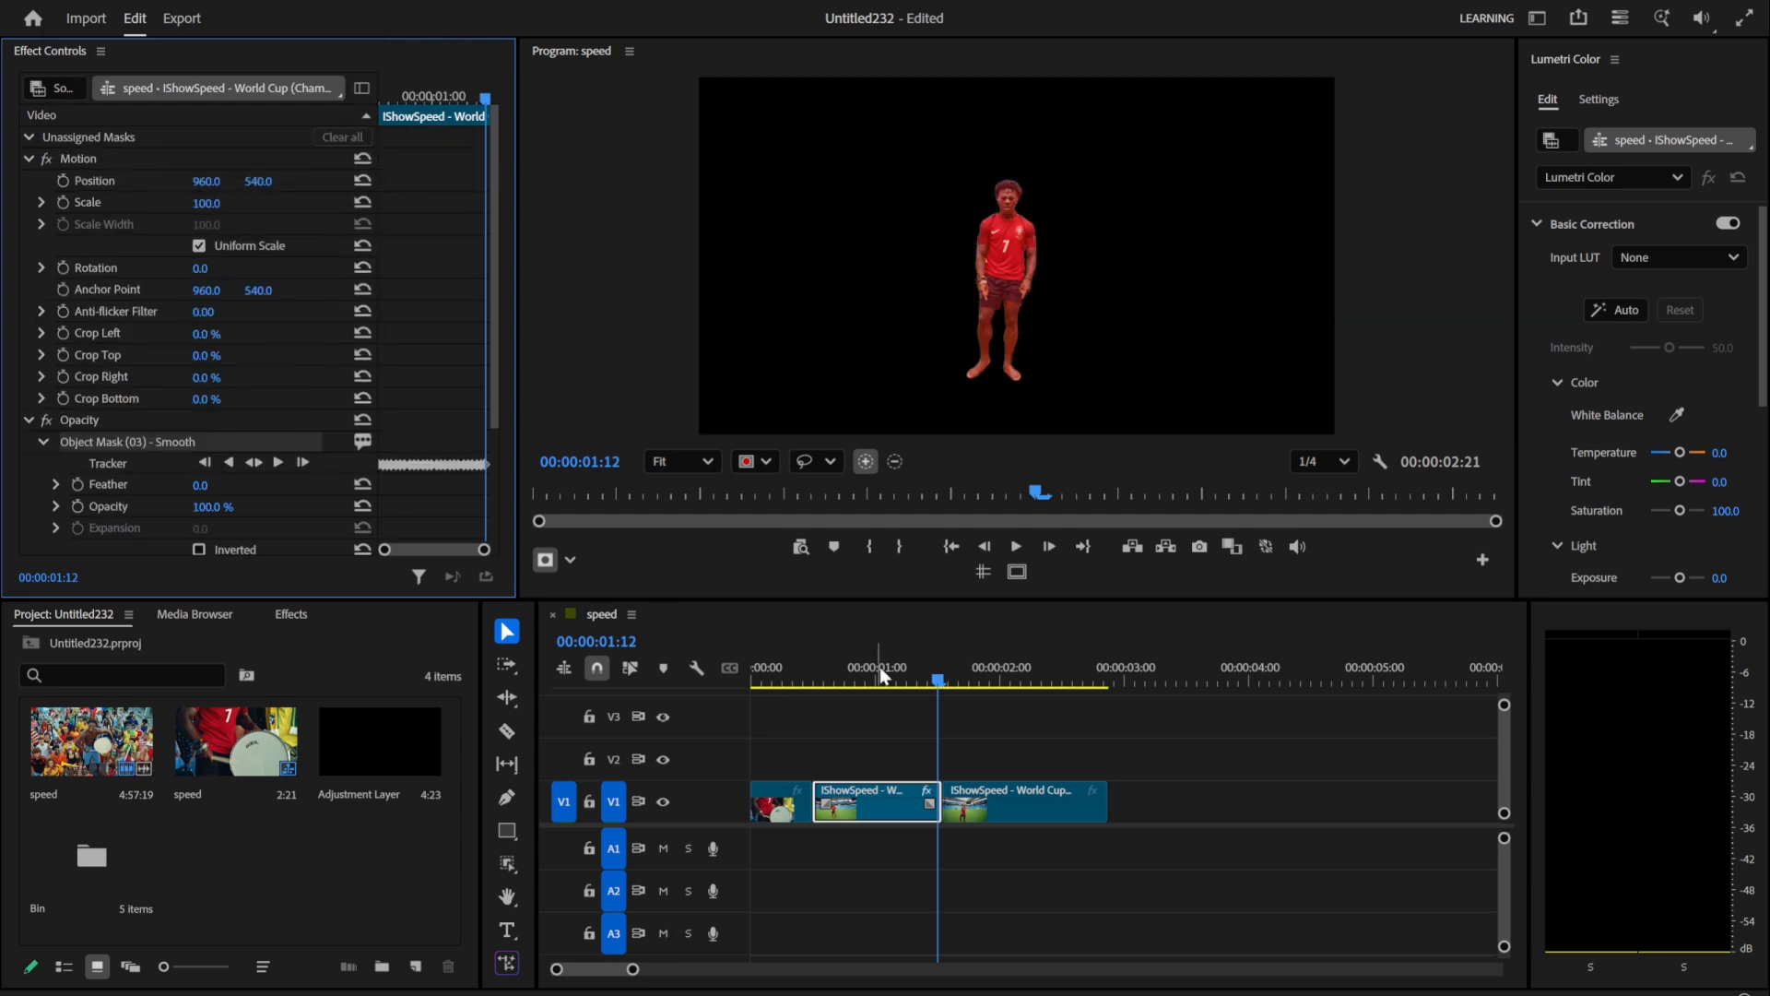
drag(879, 667, 840, 682)
click(872, 843)
Step: Duplicate the masked clip onto V2 directly above the original and return the playhead to its start at 00:00:00:12
click(857, 804)
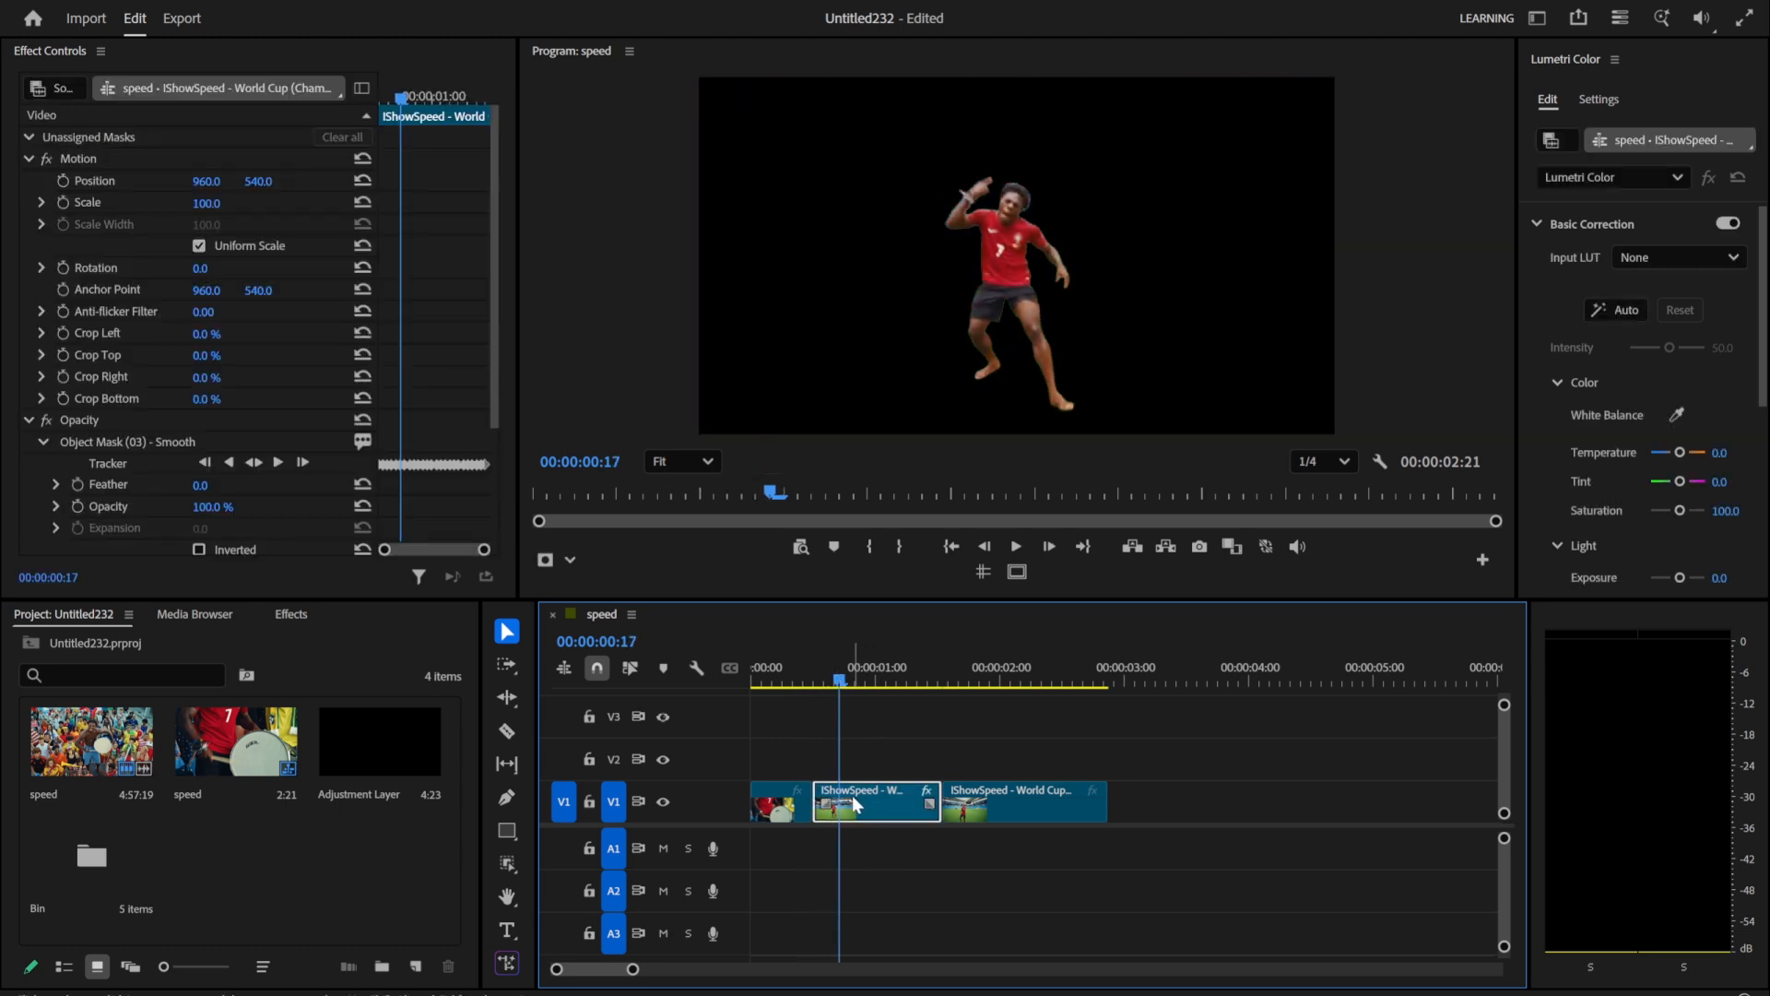
drag(852, 797, 856, 767)
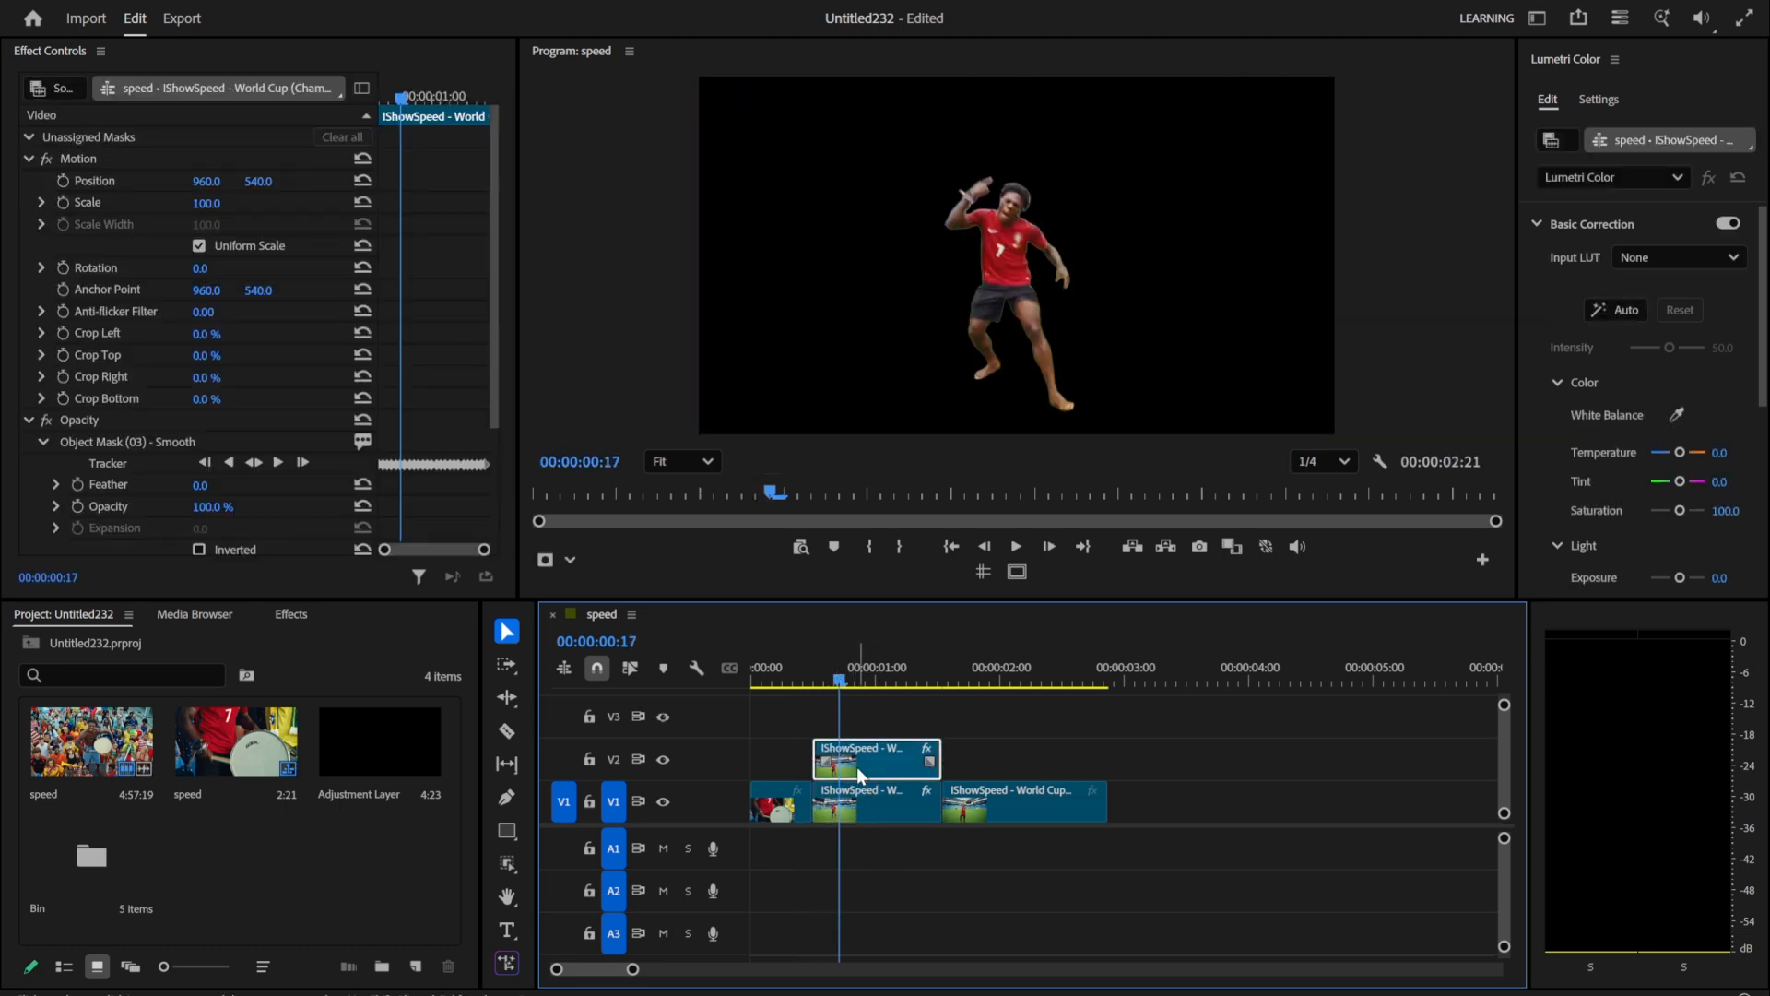
drag(841, 682, 816, 682)
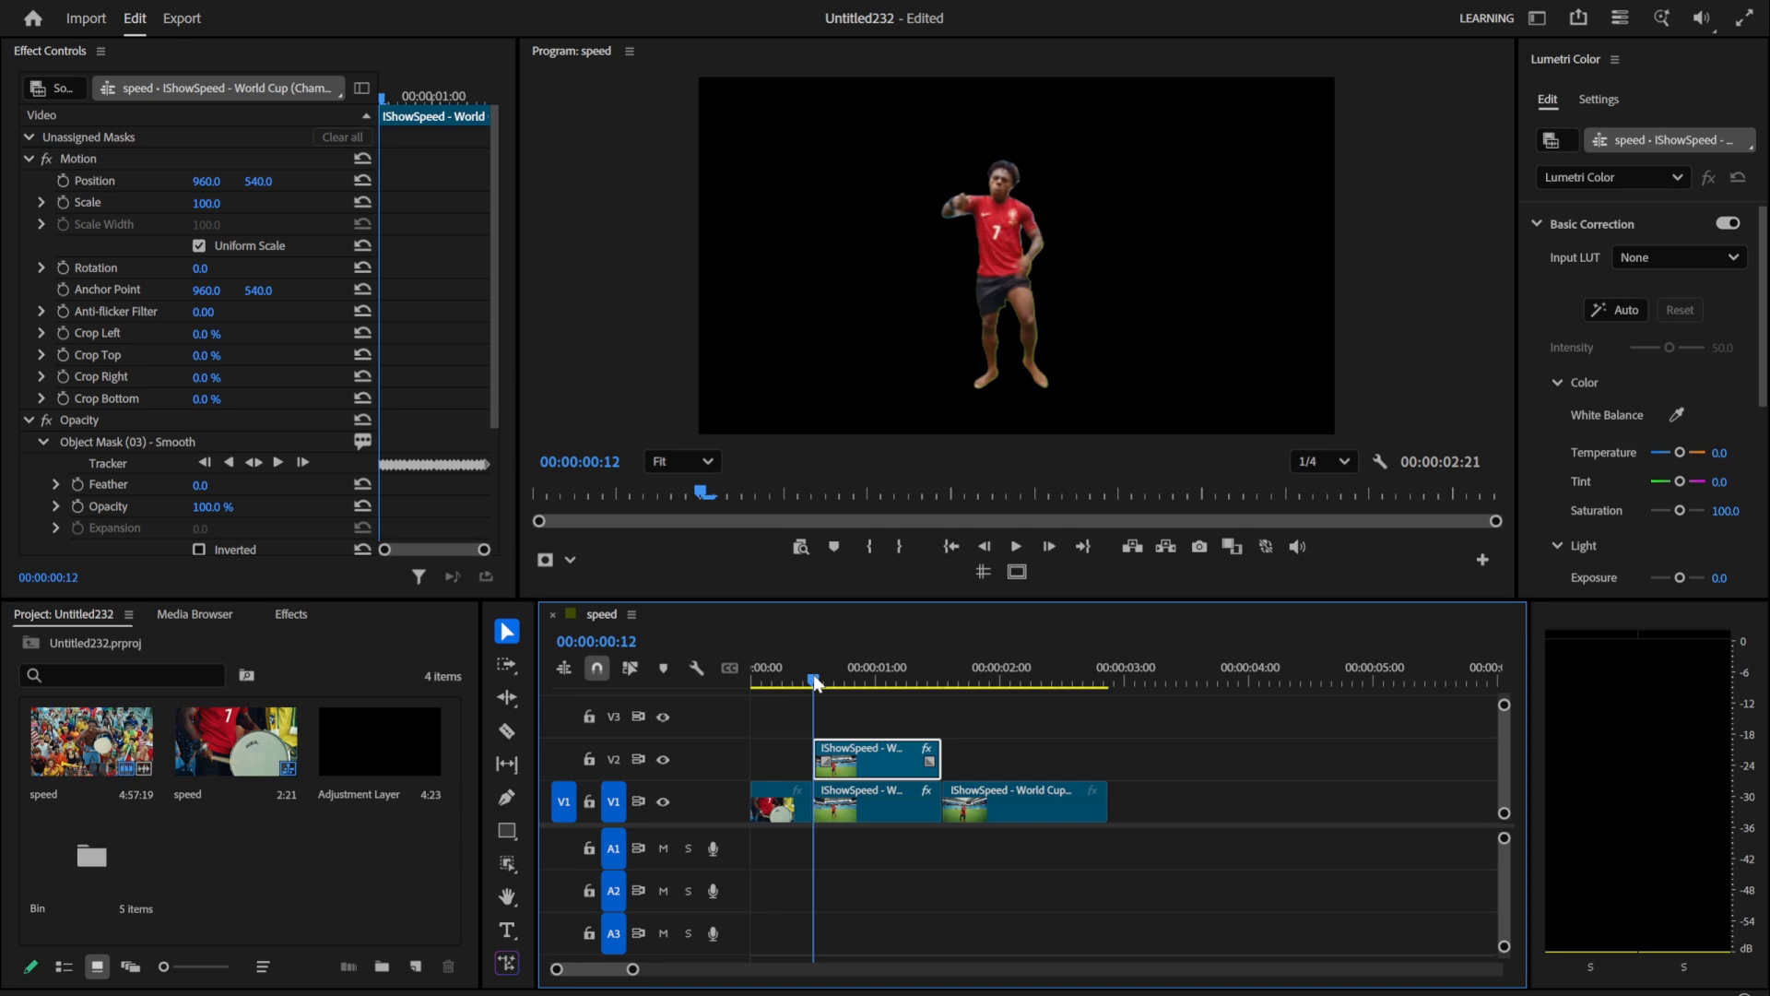
Step: Nest the masked copy on V2 using the default sequence name
right_click(853, 772)
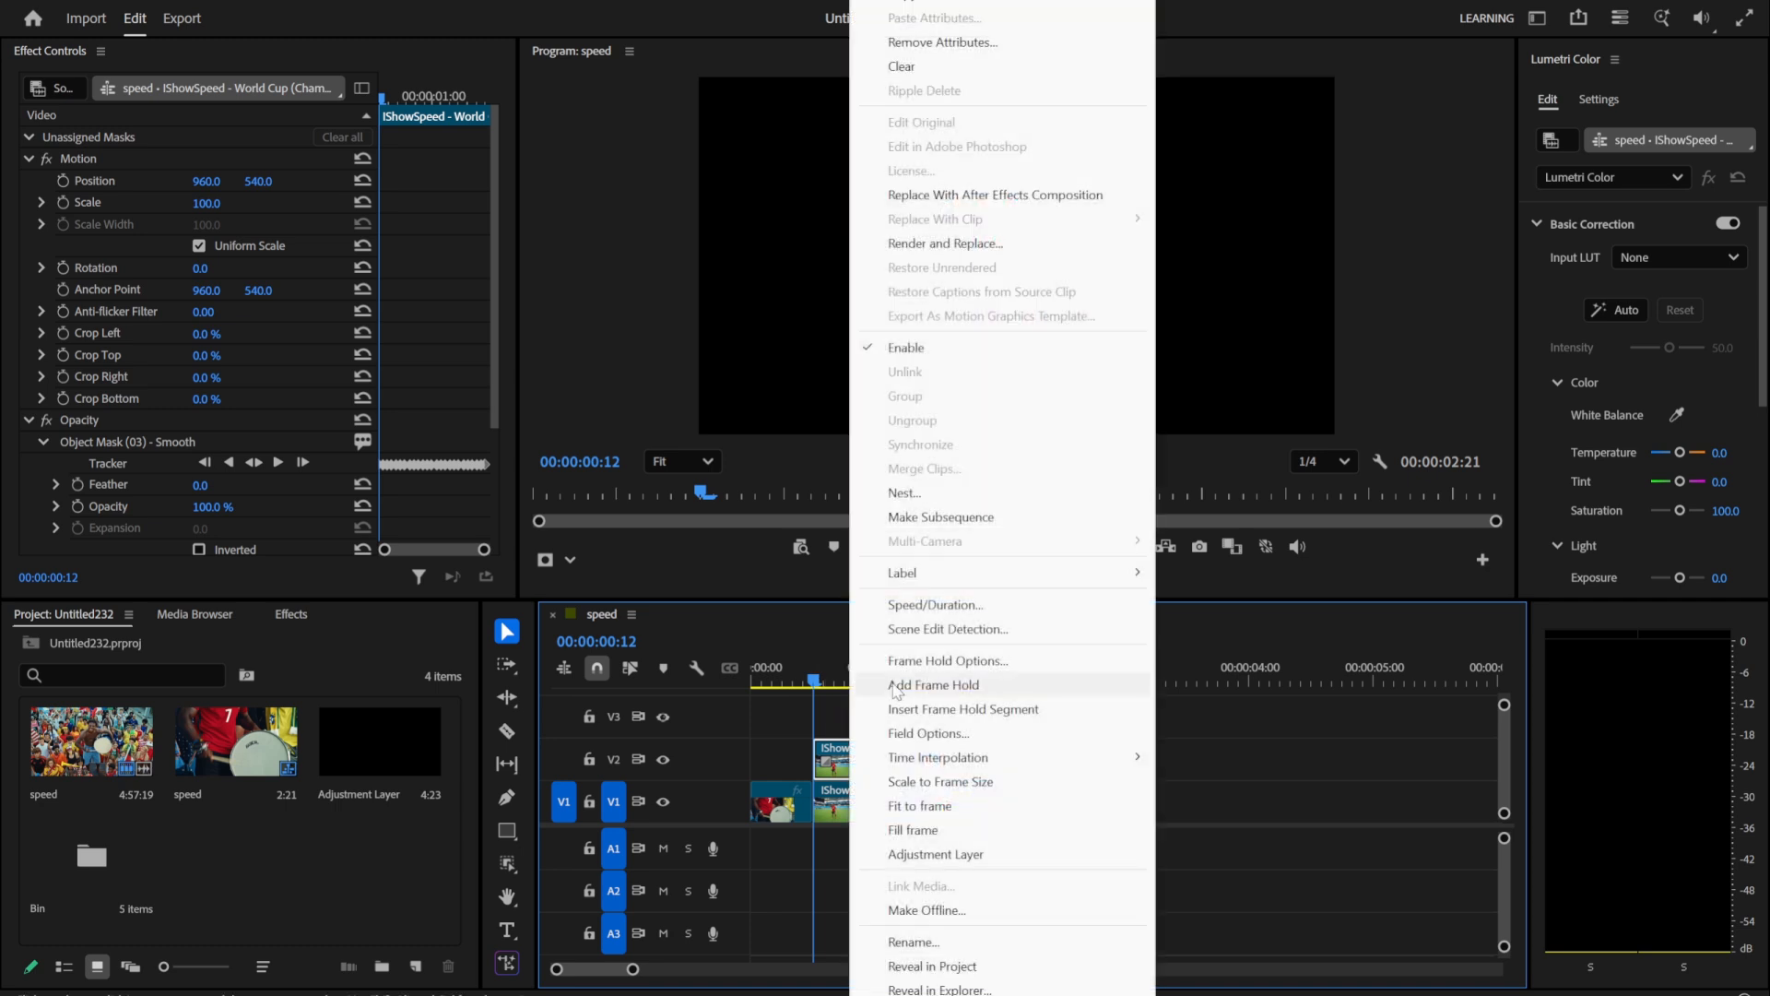
click(906, 494)
click(924, 516)
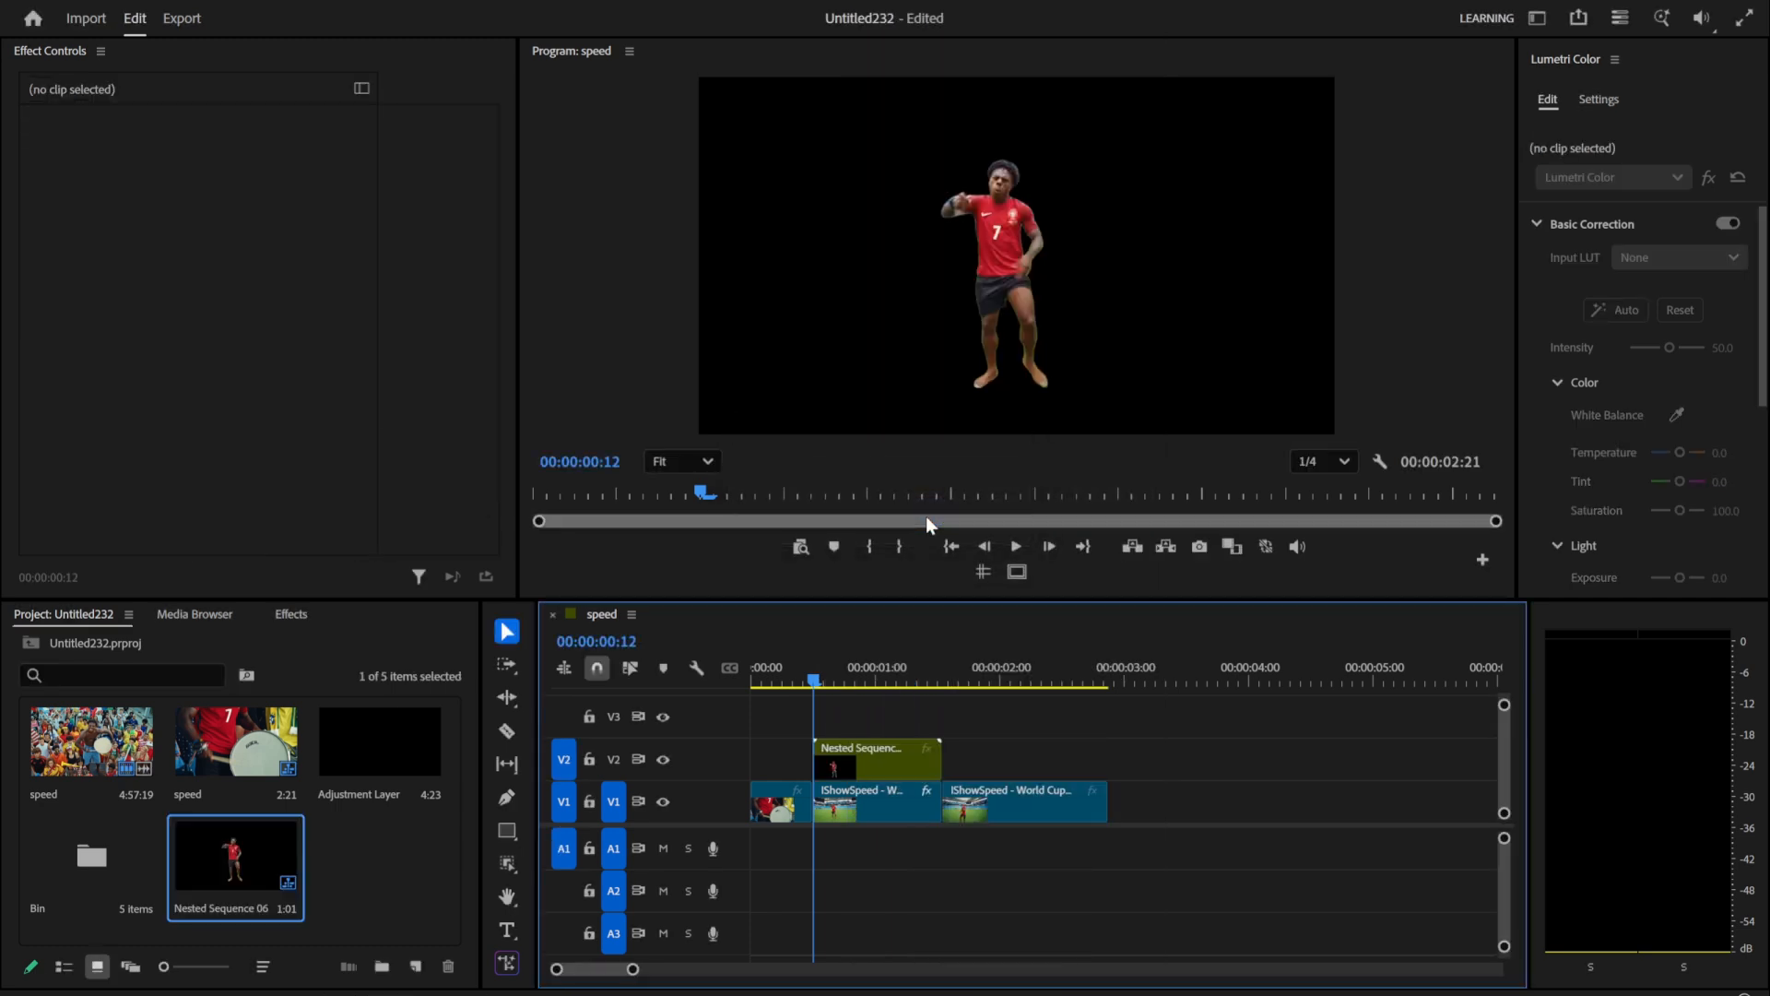
Step: Freeze the nested clip with Frame Hold Options and place it, shortened, on V3 across the first cut
click(844, 760)
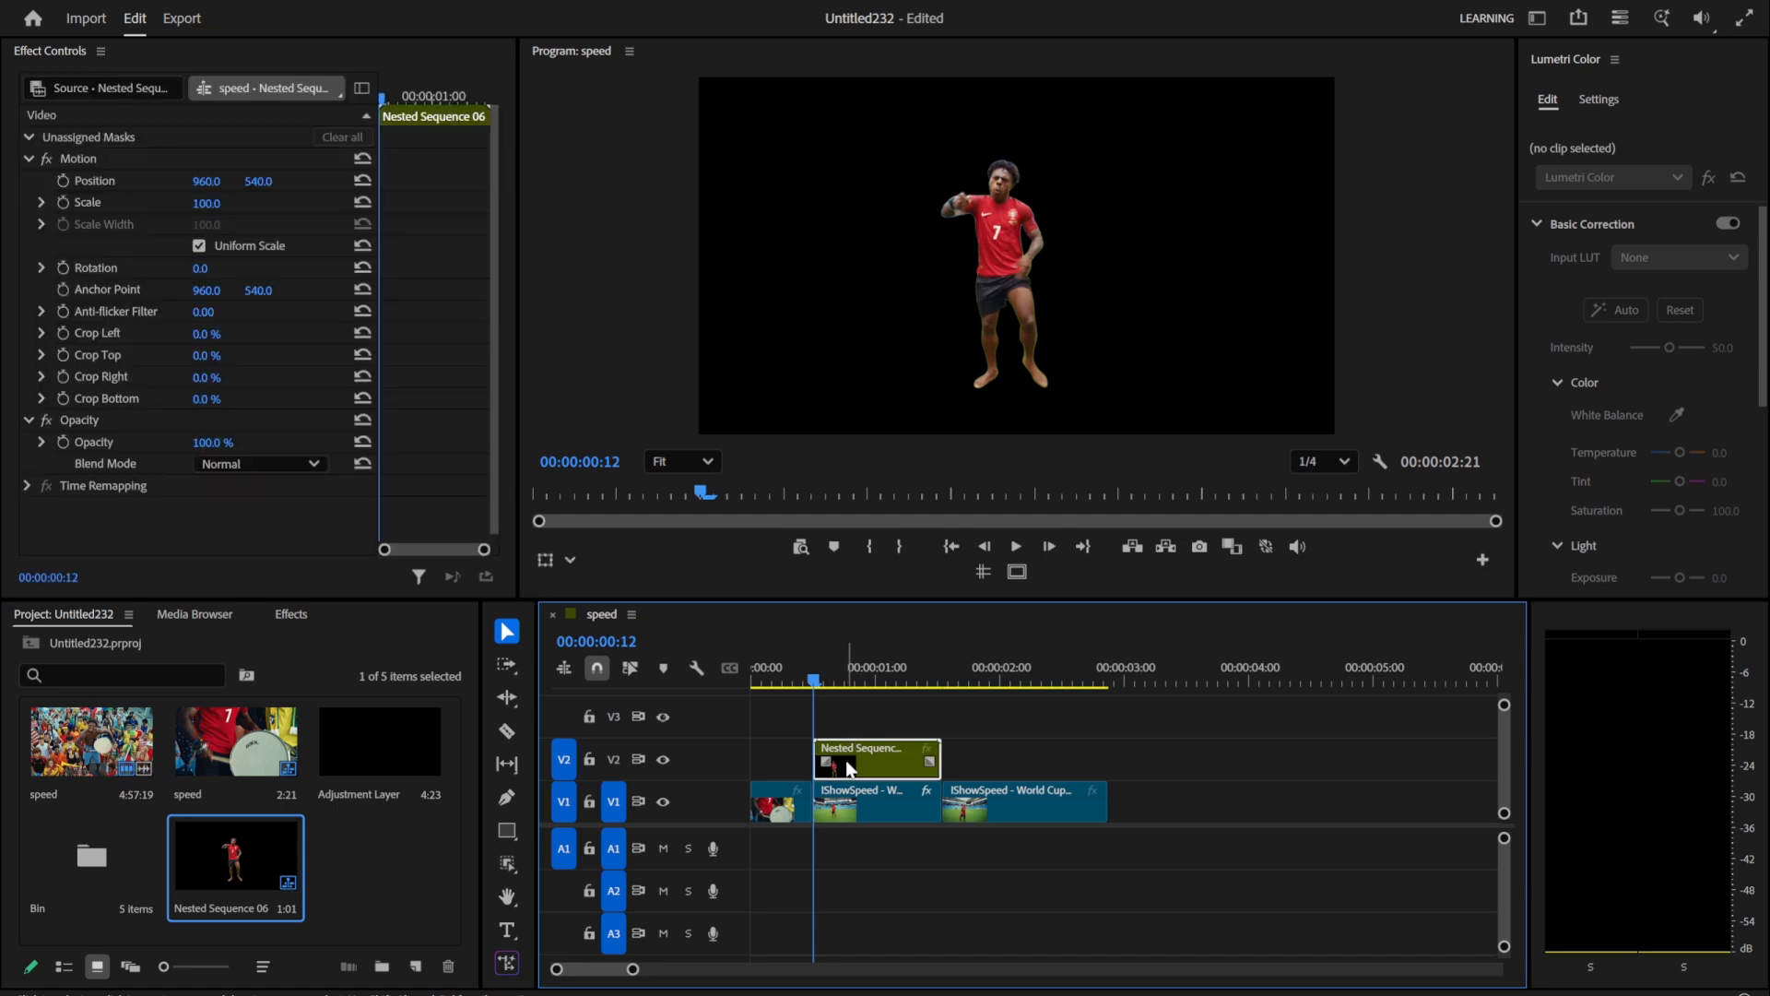
right_click(871, 776)
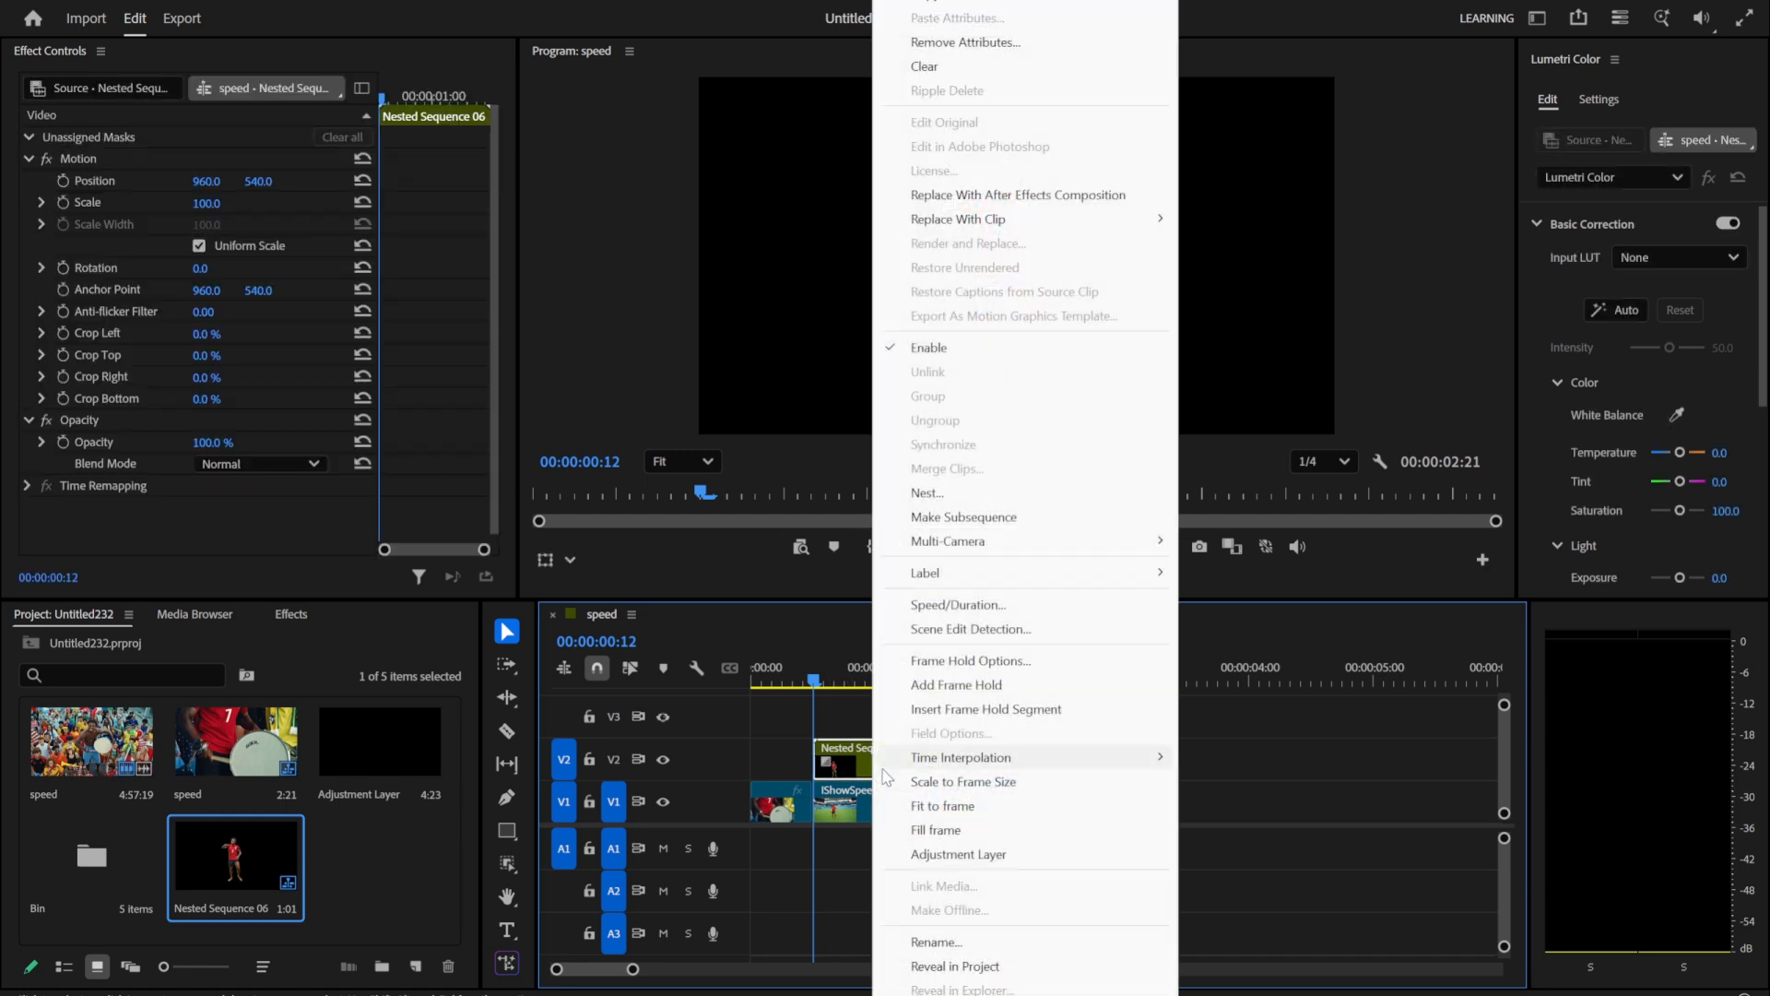
click(924, 660)
click(923, 534)
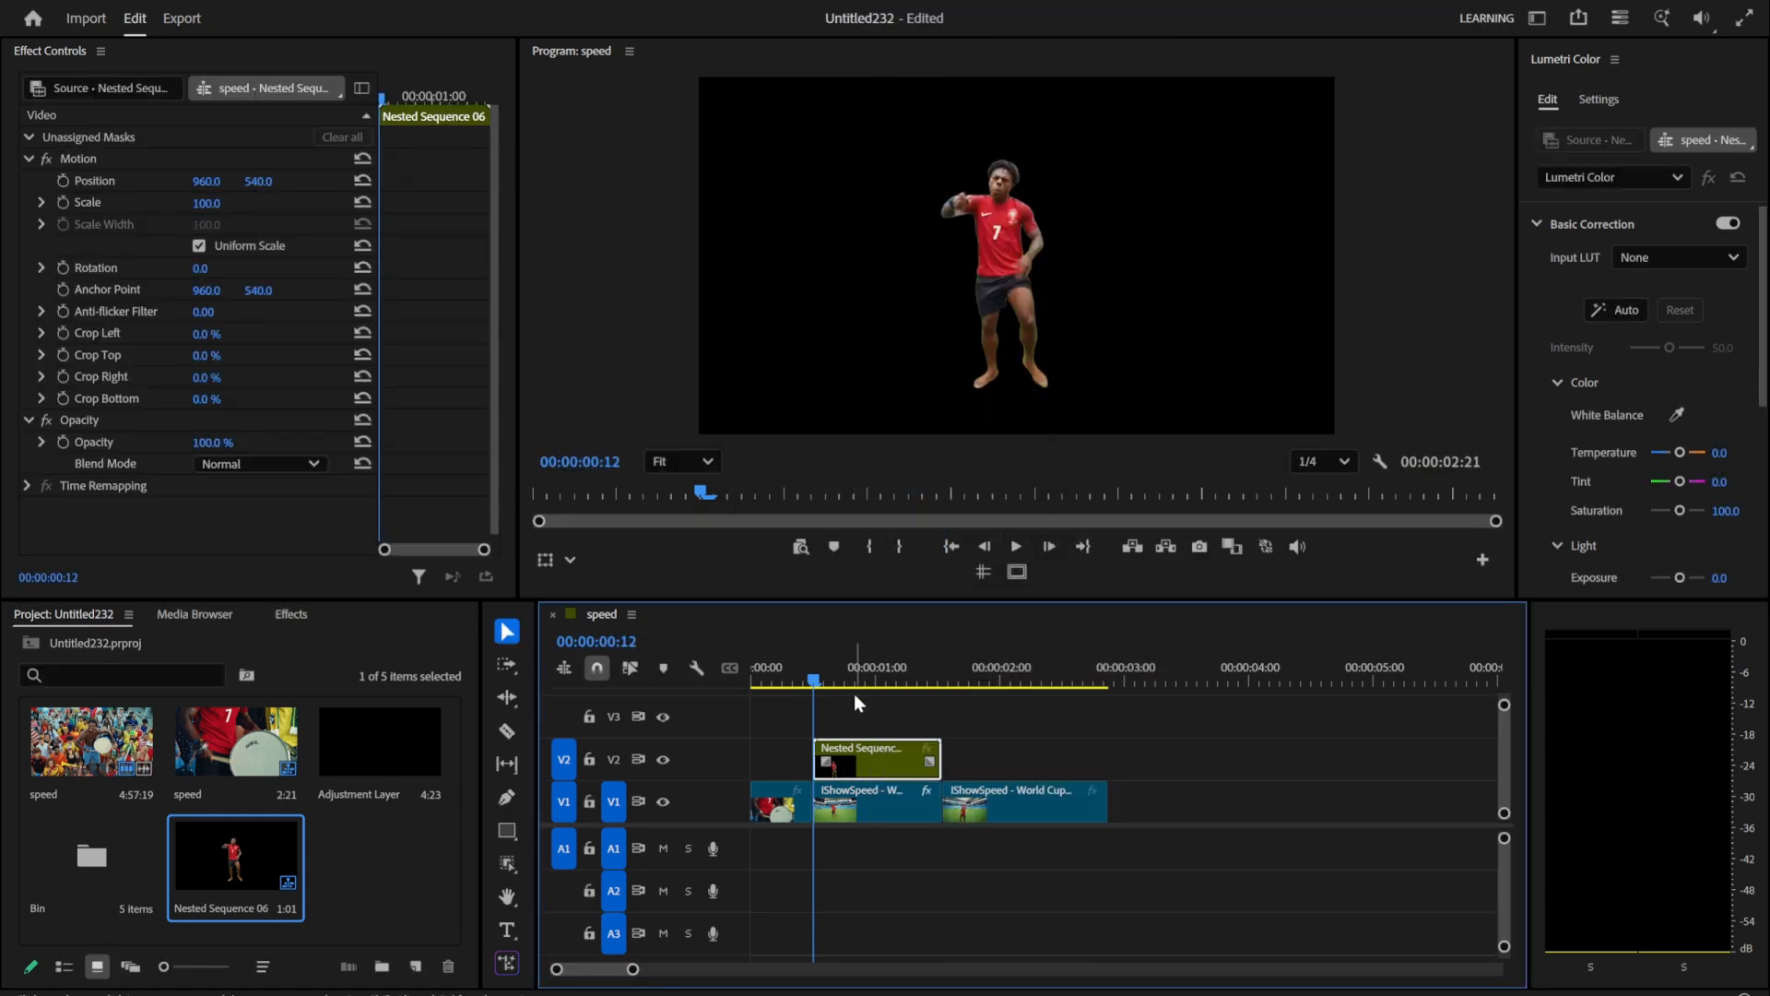
drag(856, 754, 862, 712)
Step: Duplicate the masked V1 clip onto V2 and delete the object mask from the V1 original
click(857, 795)
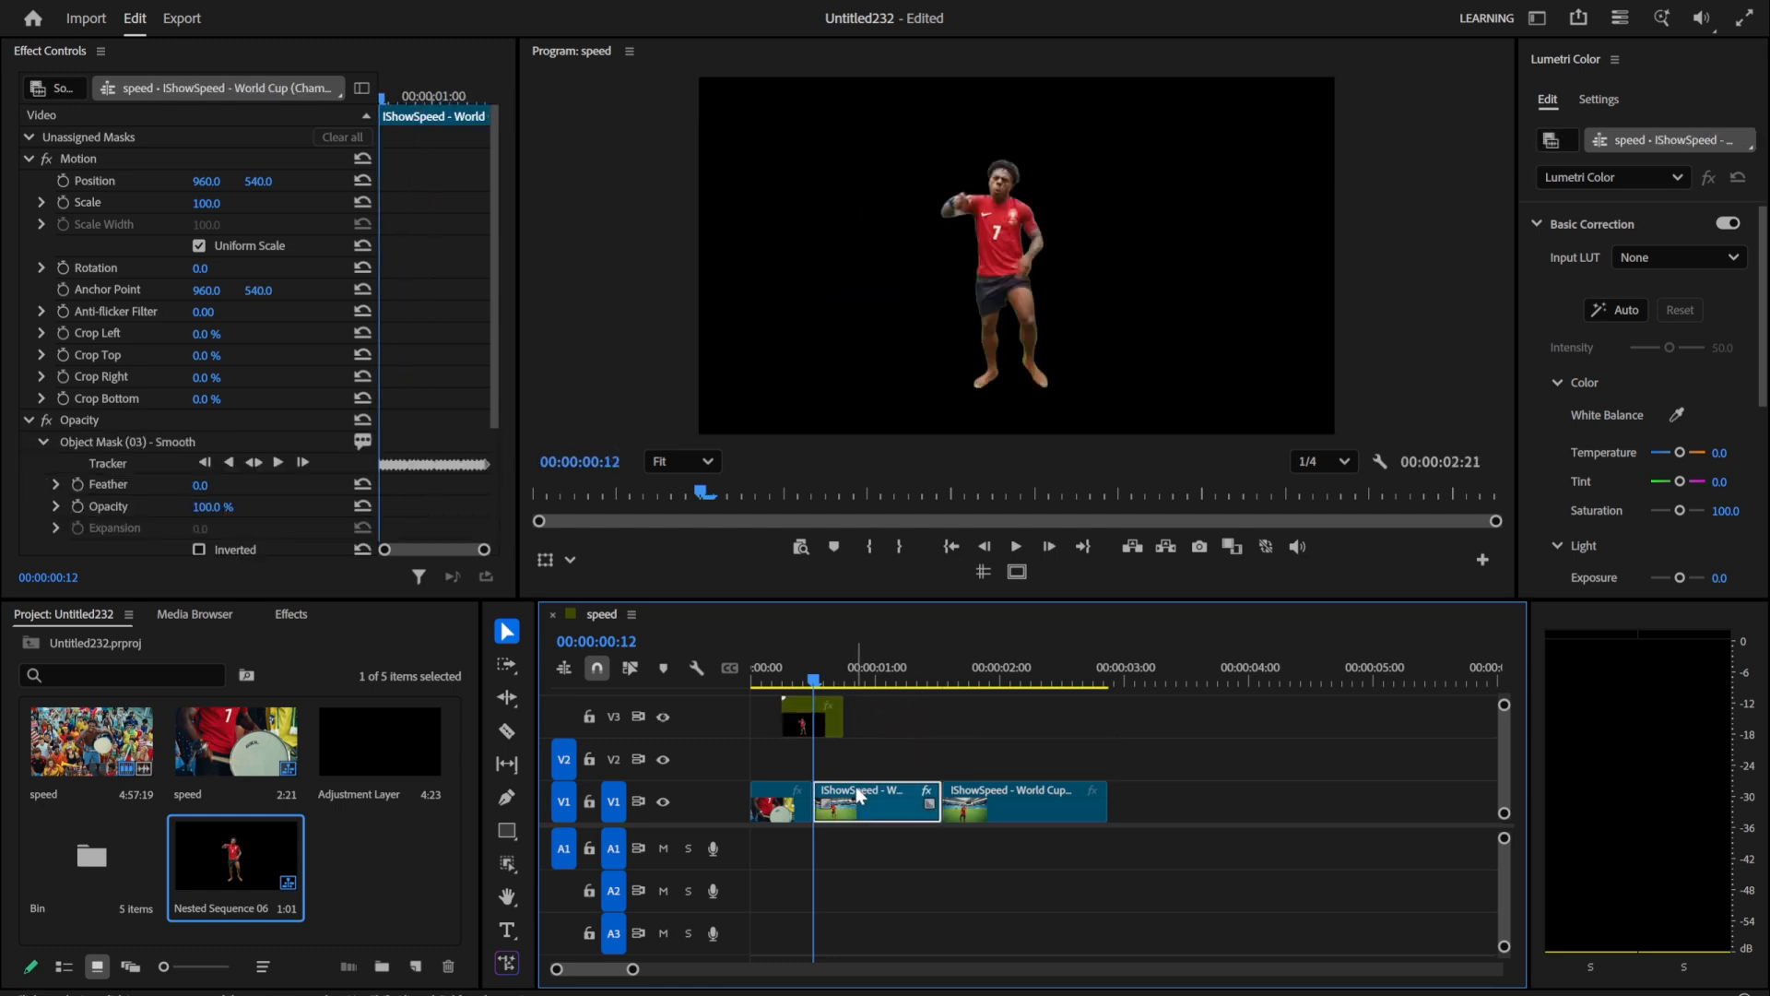
alt+drag(850, 786, 852, 758)
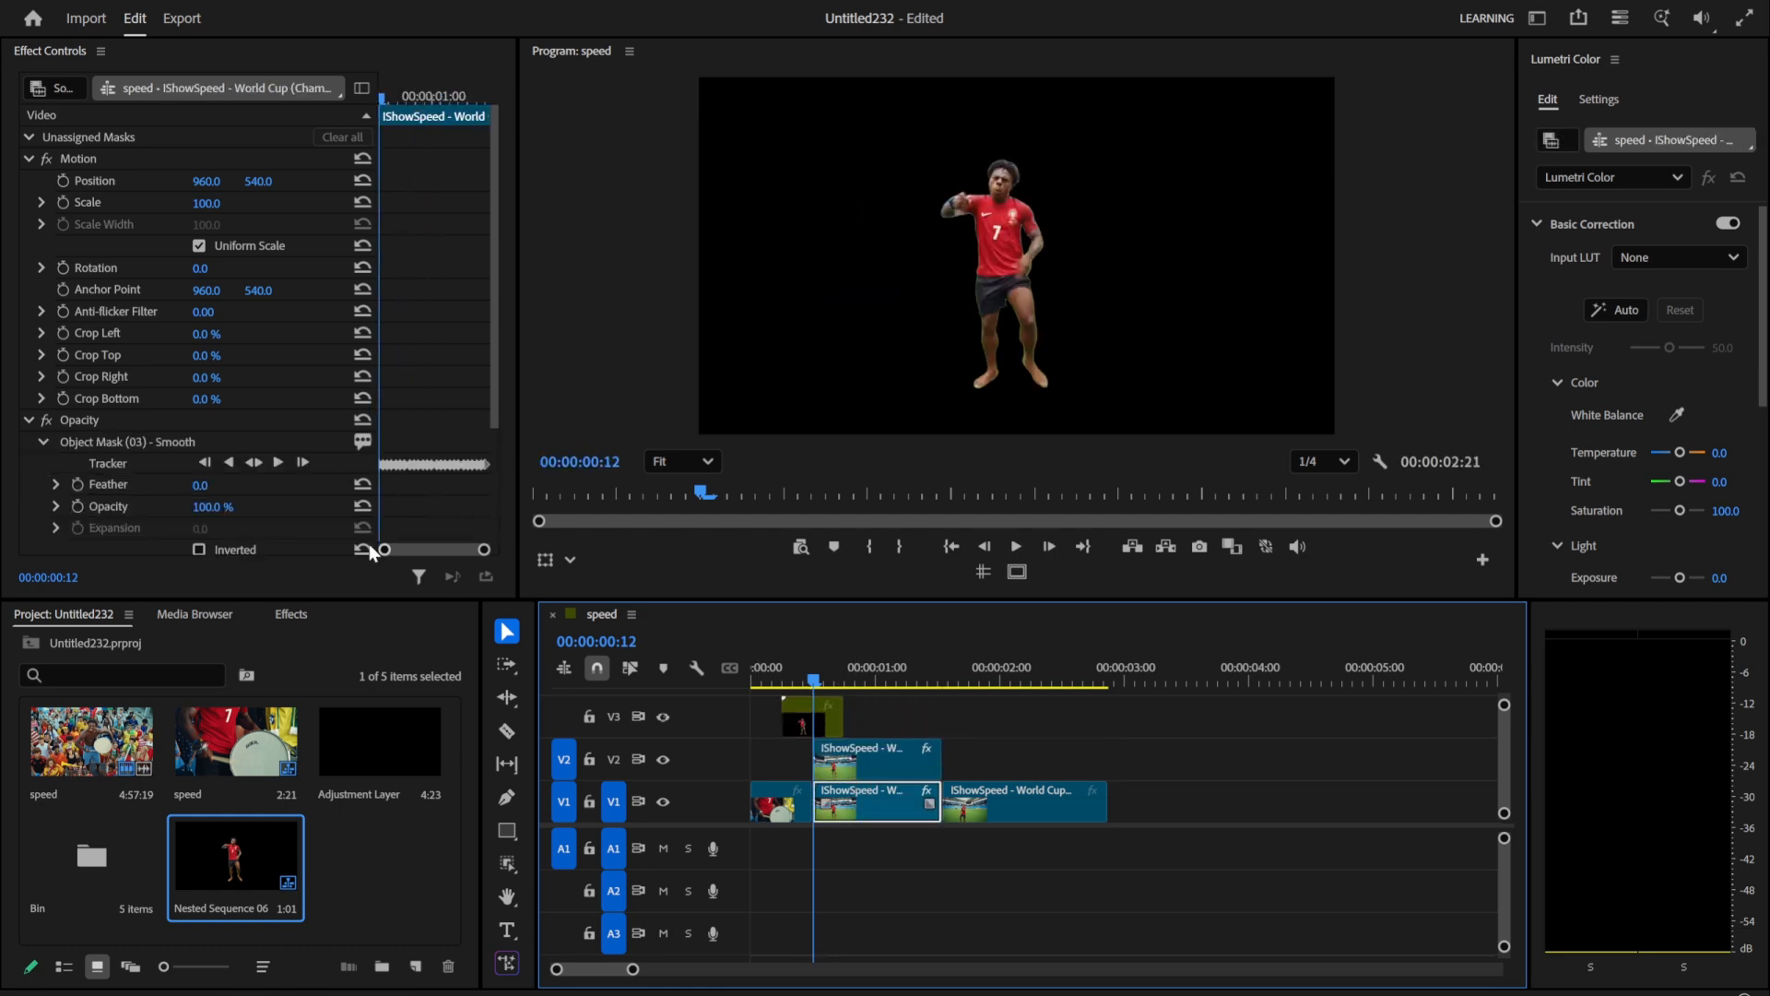
click(100, 444)
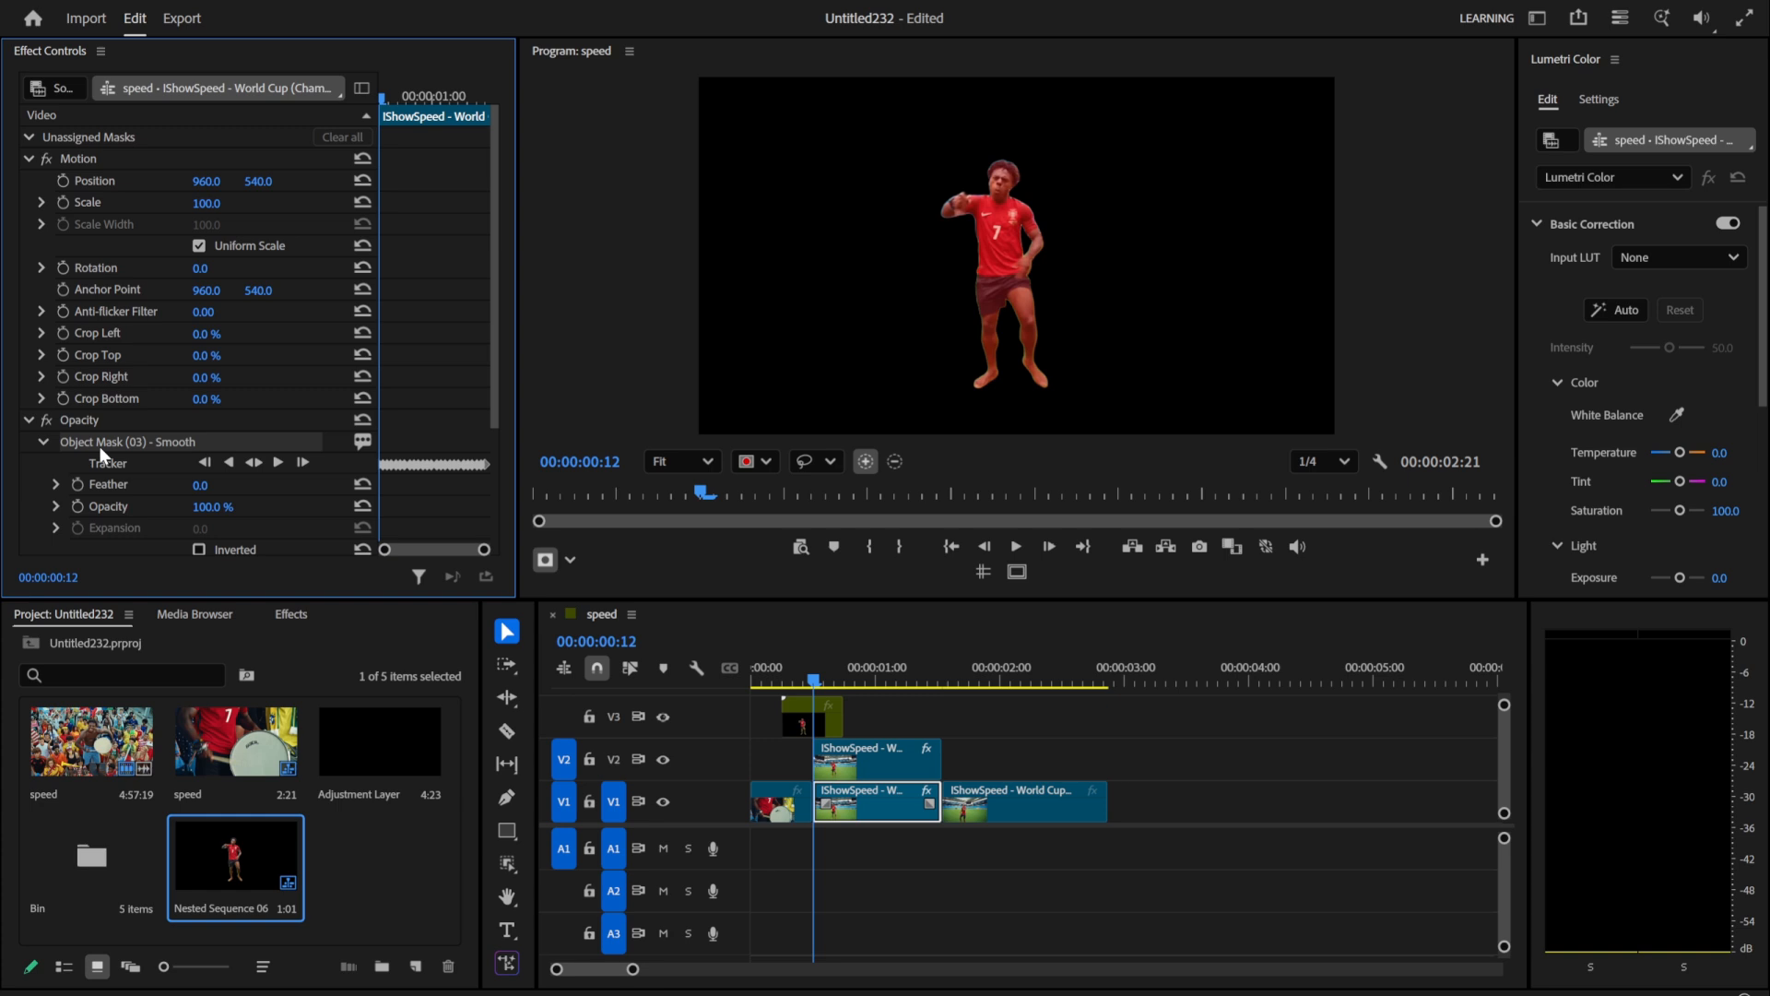
key(Delete)
Step: Slide the nested clip on V3 to start at 00:00:00:04 and trim its end to the cut at 00:00:00:12
mouse_move(813, 681)
mouse_down()
mouse_move(899, 681)
mouse_move(787, 681)
mouse_up()
scroll(792, 723, up, 2)
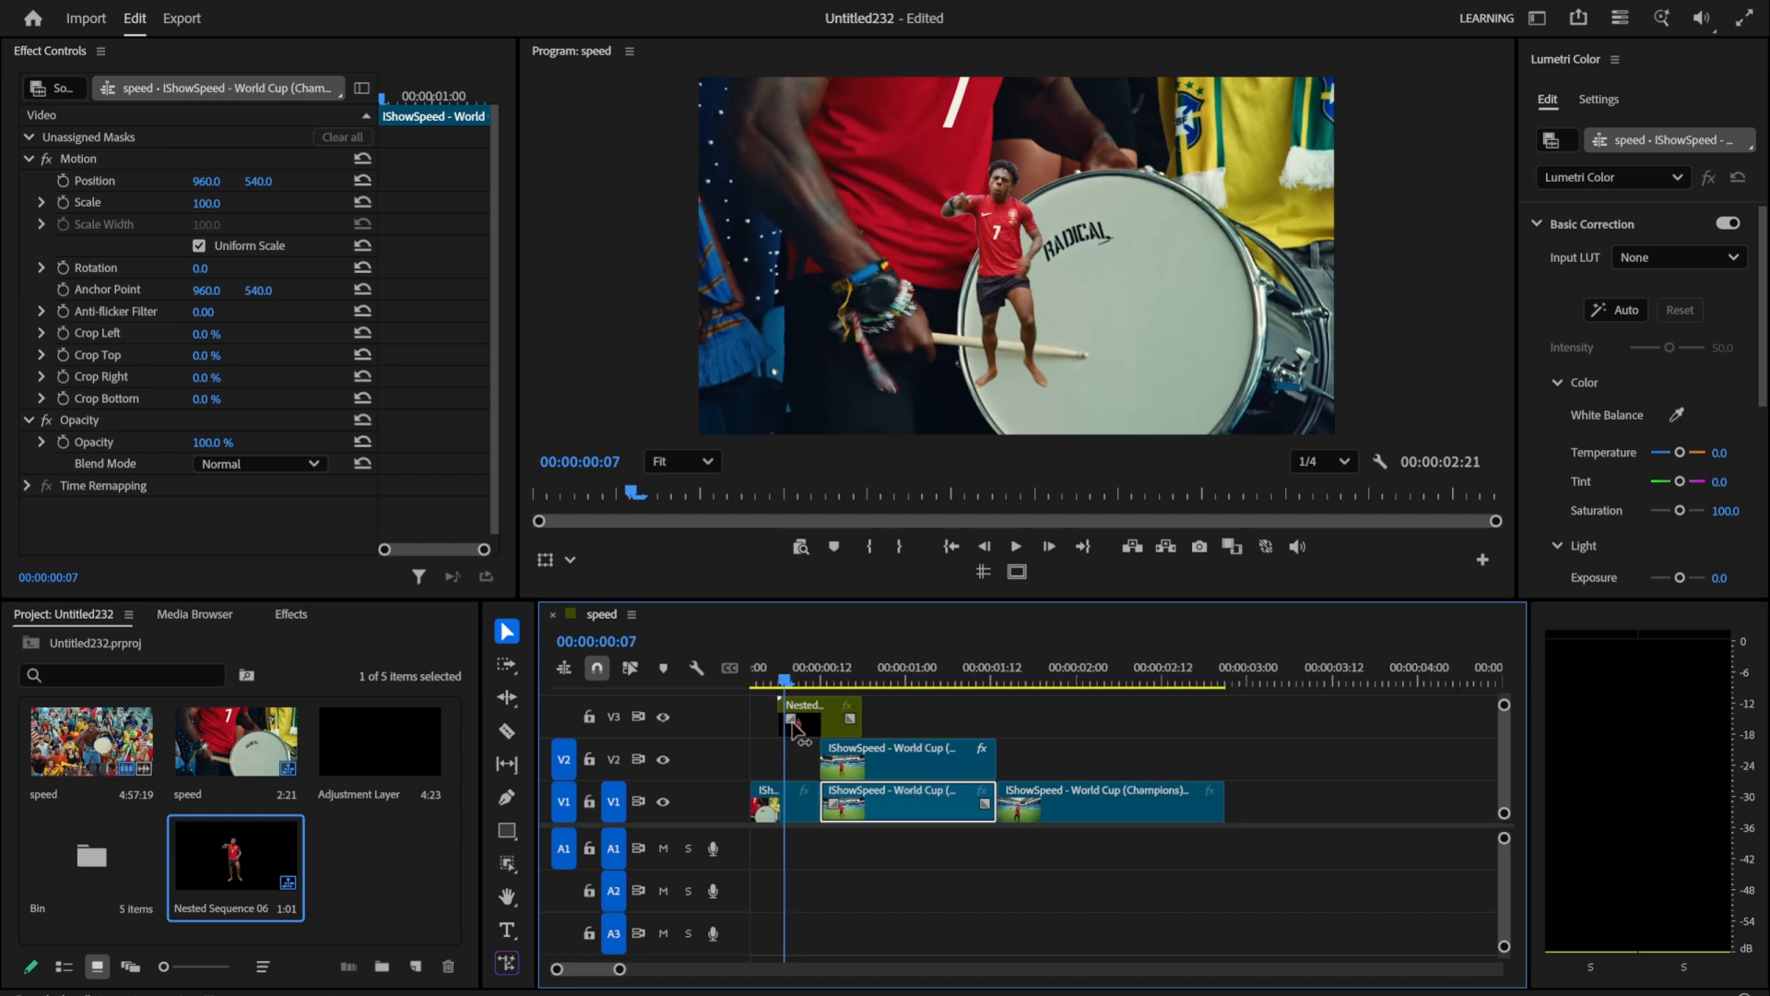
scroll(793, 721, up, 2)
scroll(867, 760, up, 2)
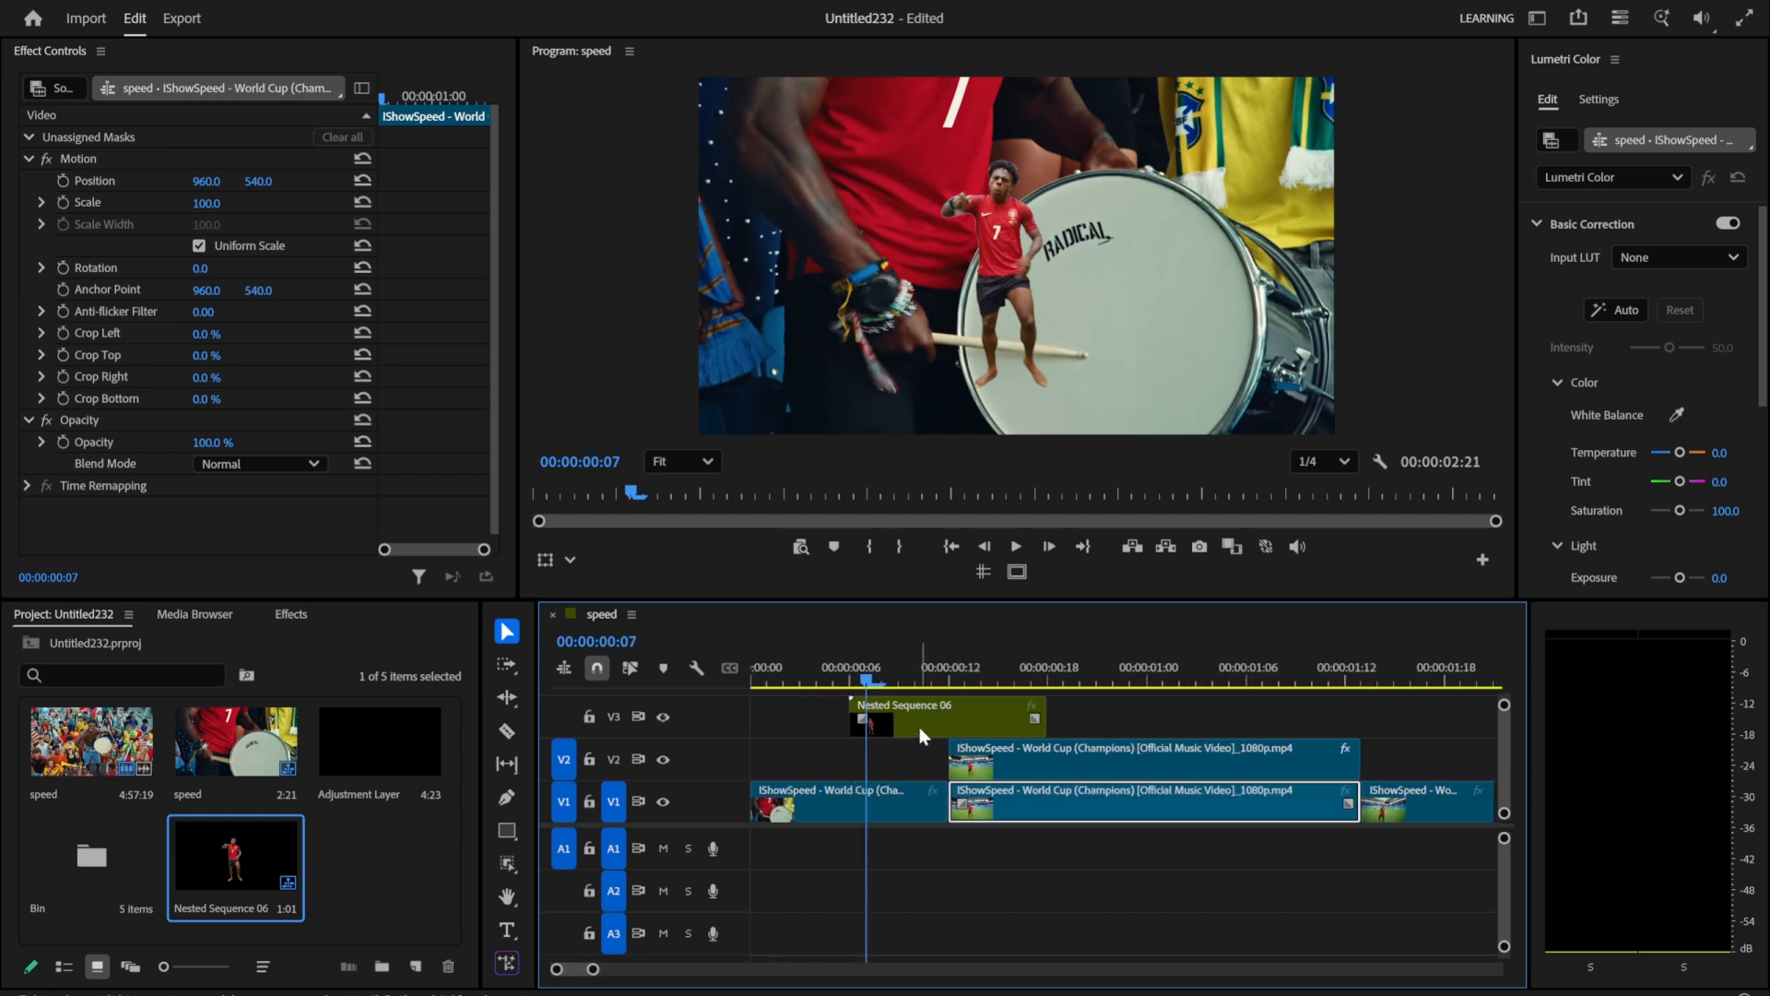
drag(920, 728, 888, 728)
click(950, 679)
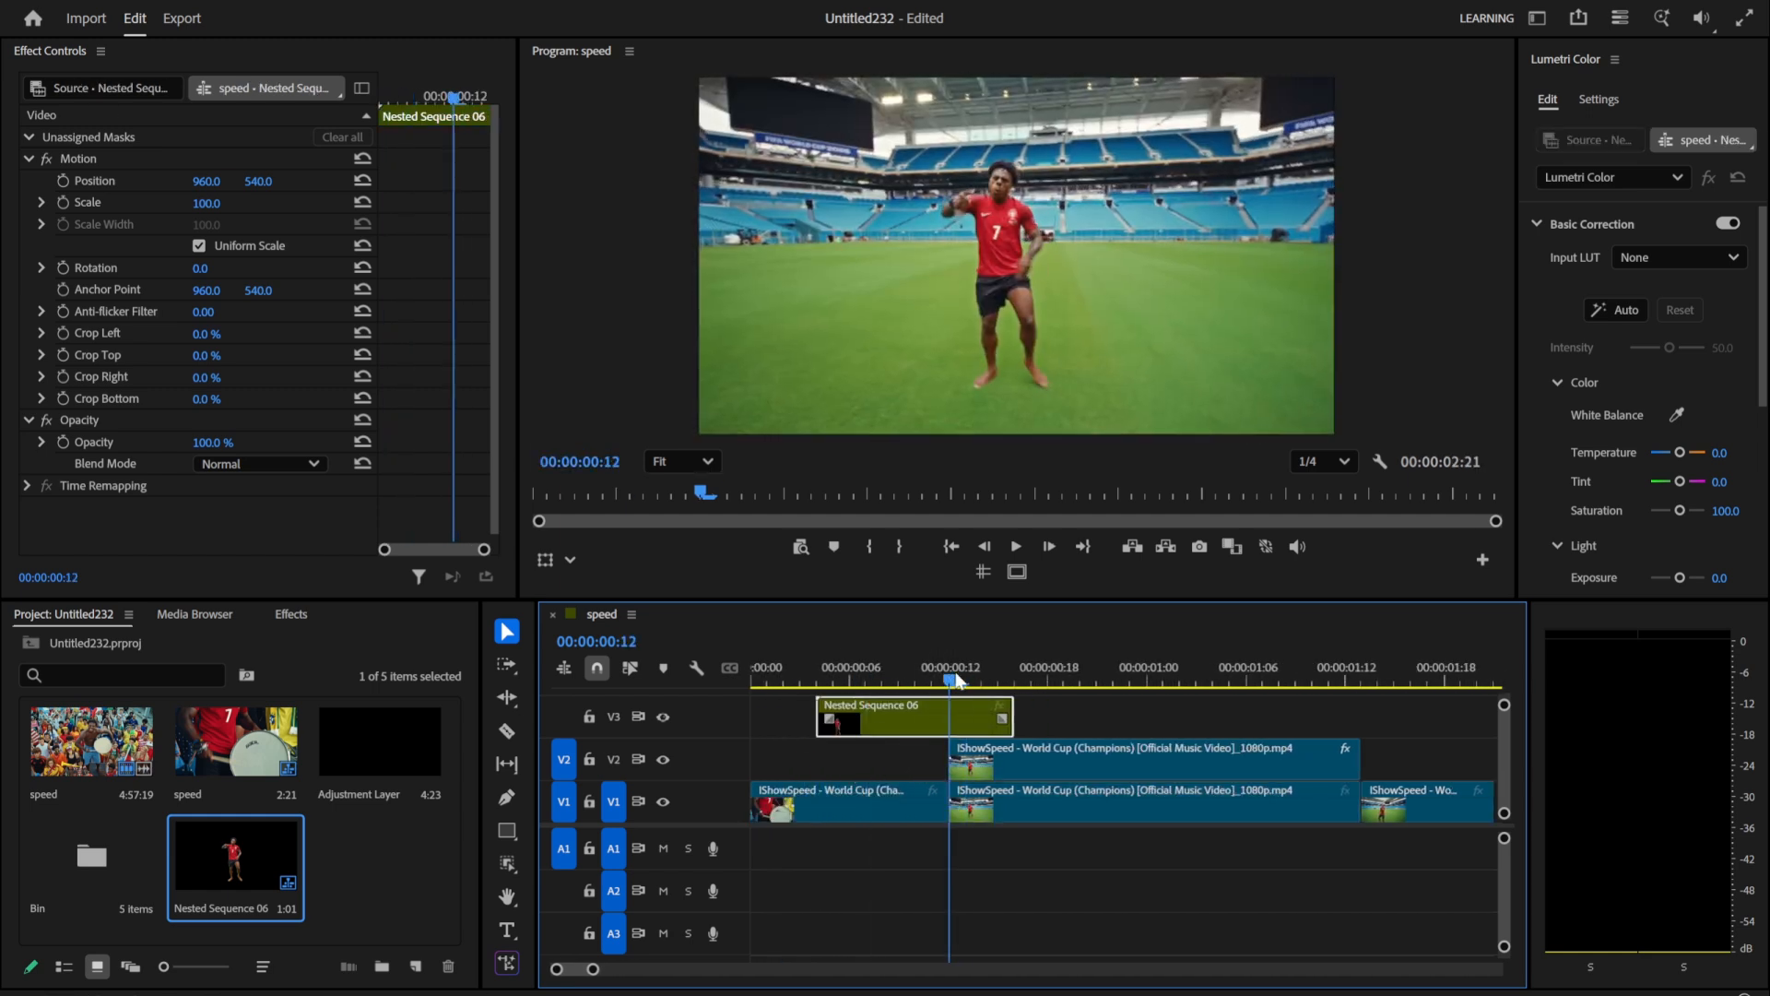
drag(1013, 717, 947, 716)
Step: Search the effects for "transform" and apply the Transform effect to the nested clip on V3
mouse_move(825, 670)
mouse_down()
mouse_move(777, 662)
mouse_move(818, 656)
mouse_up()
click(292, 614)
click(175, 648)
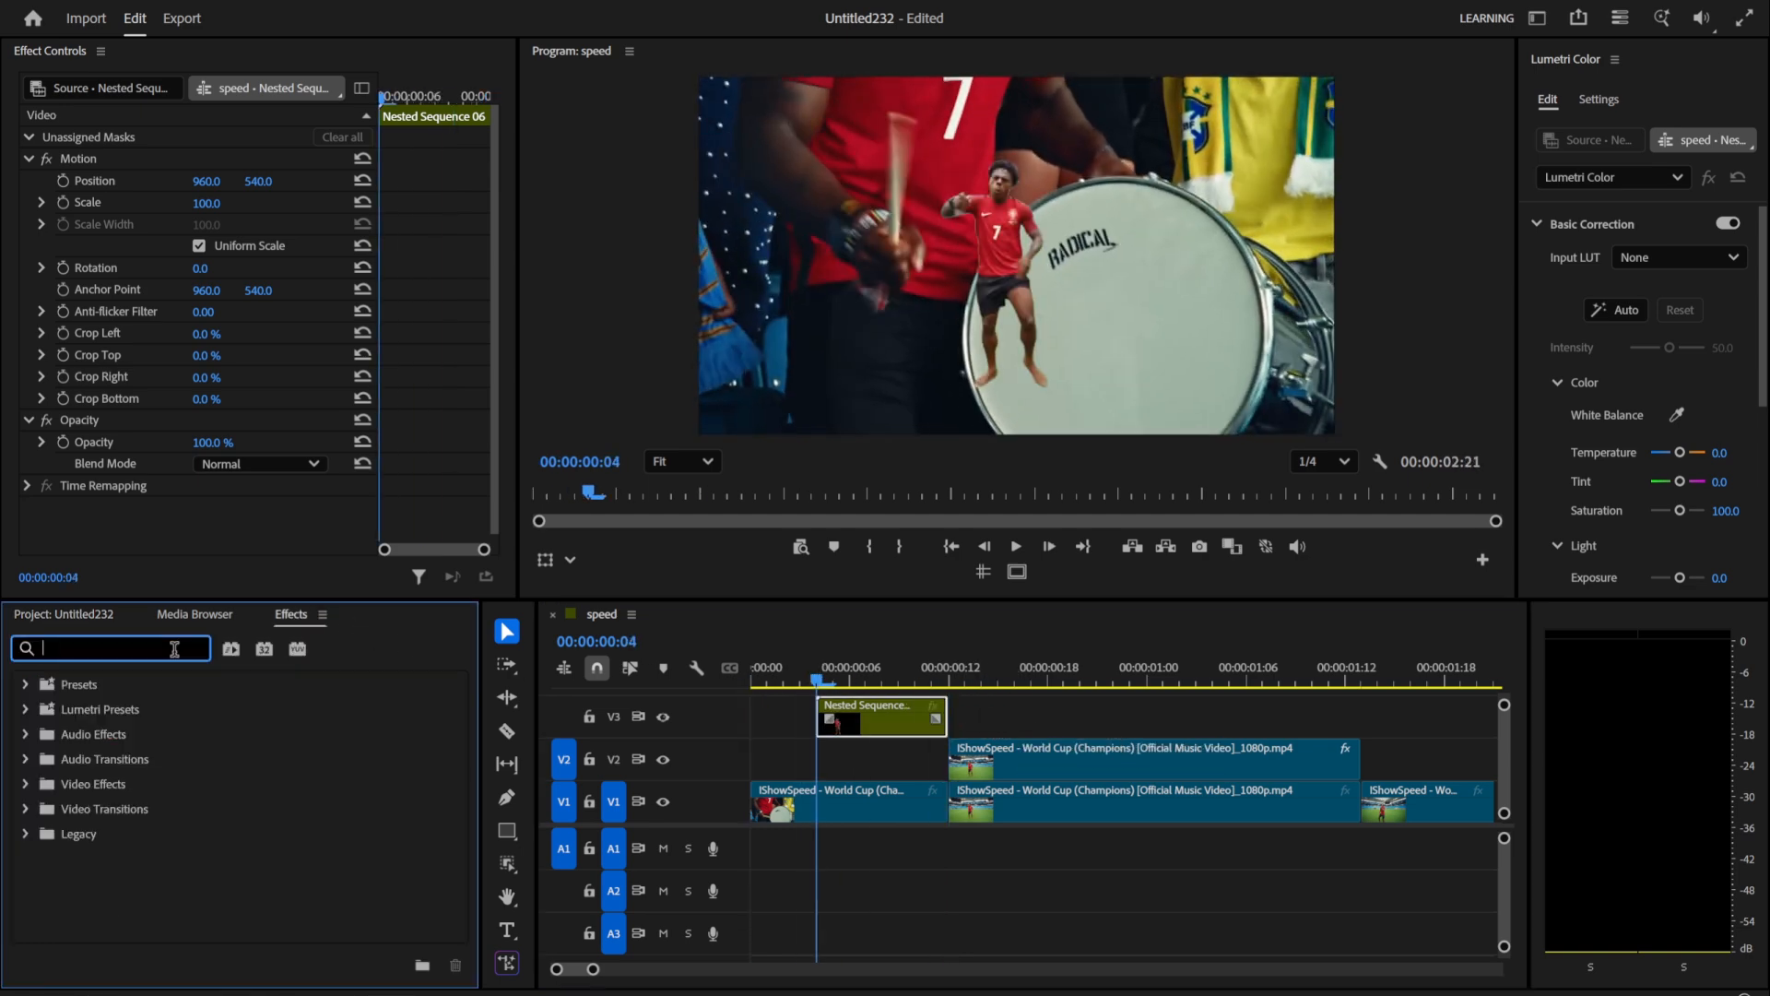
text(trans)
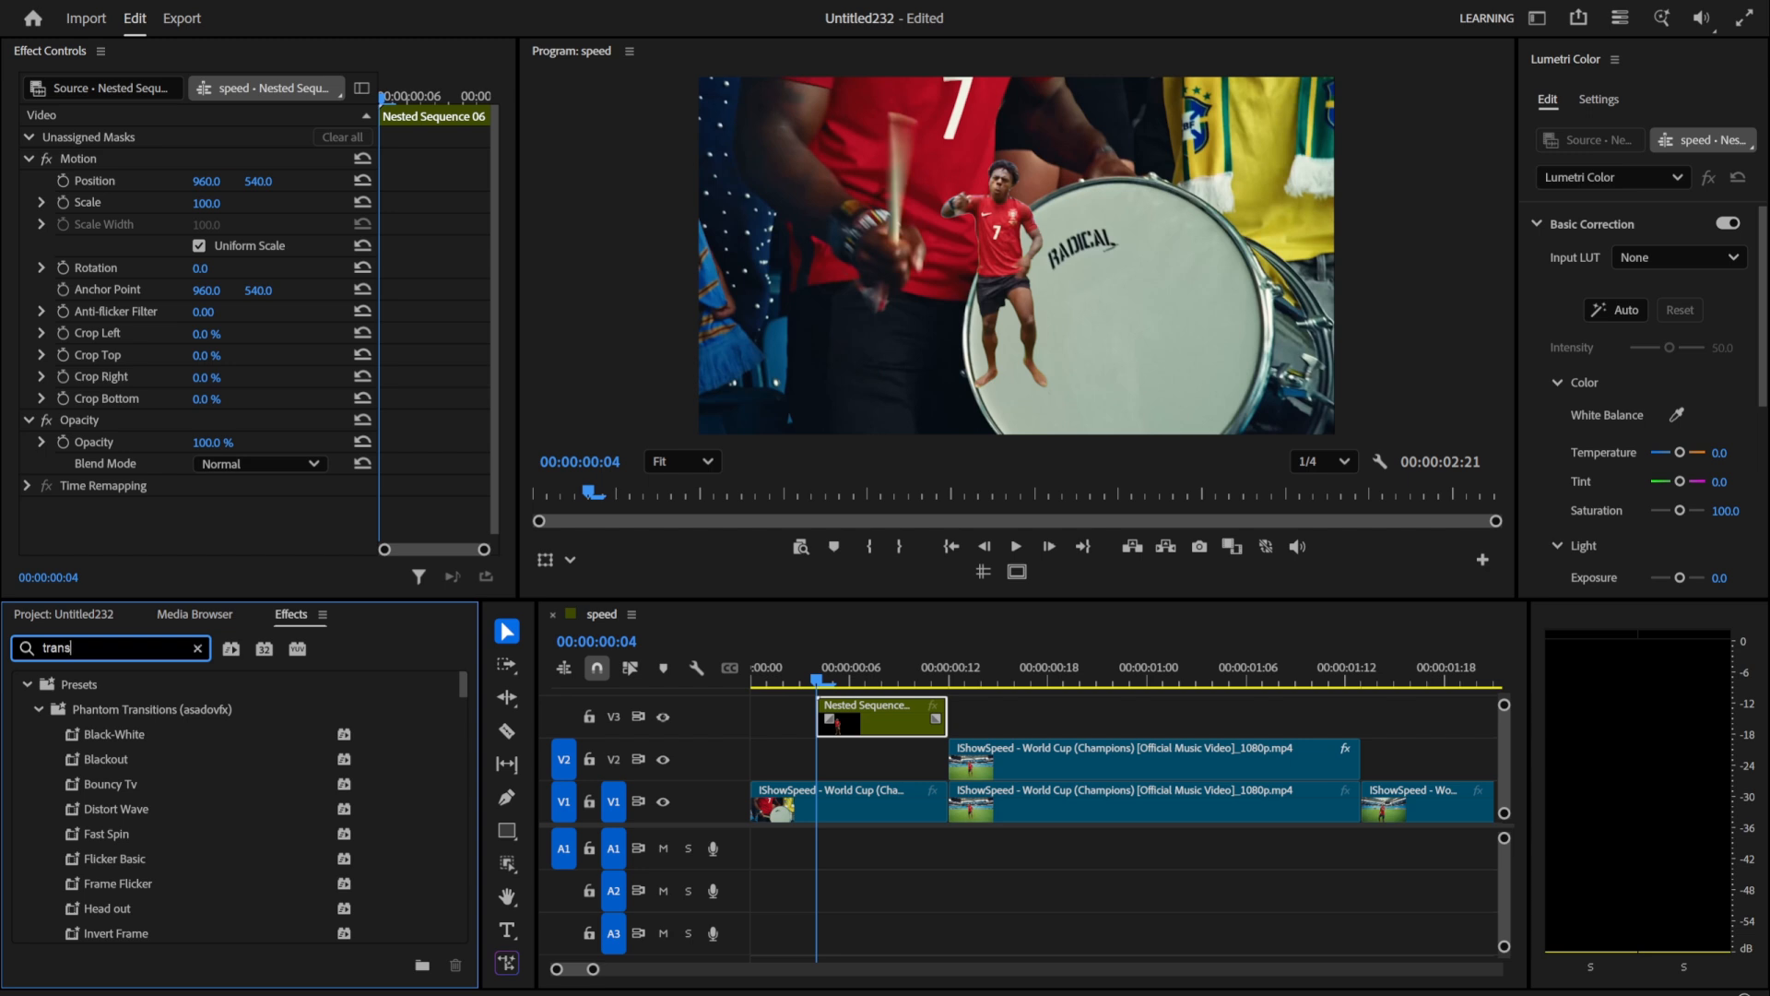
text(form)
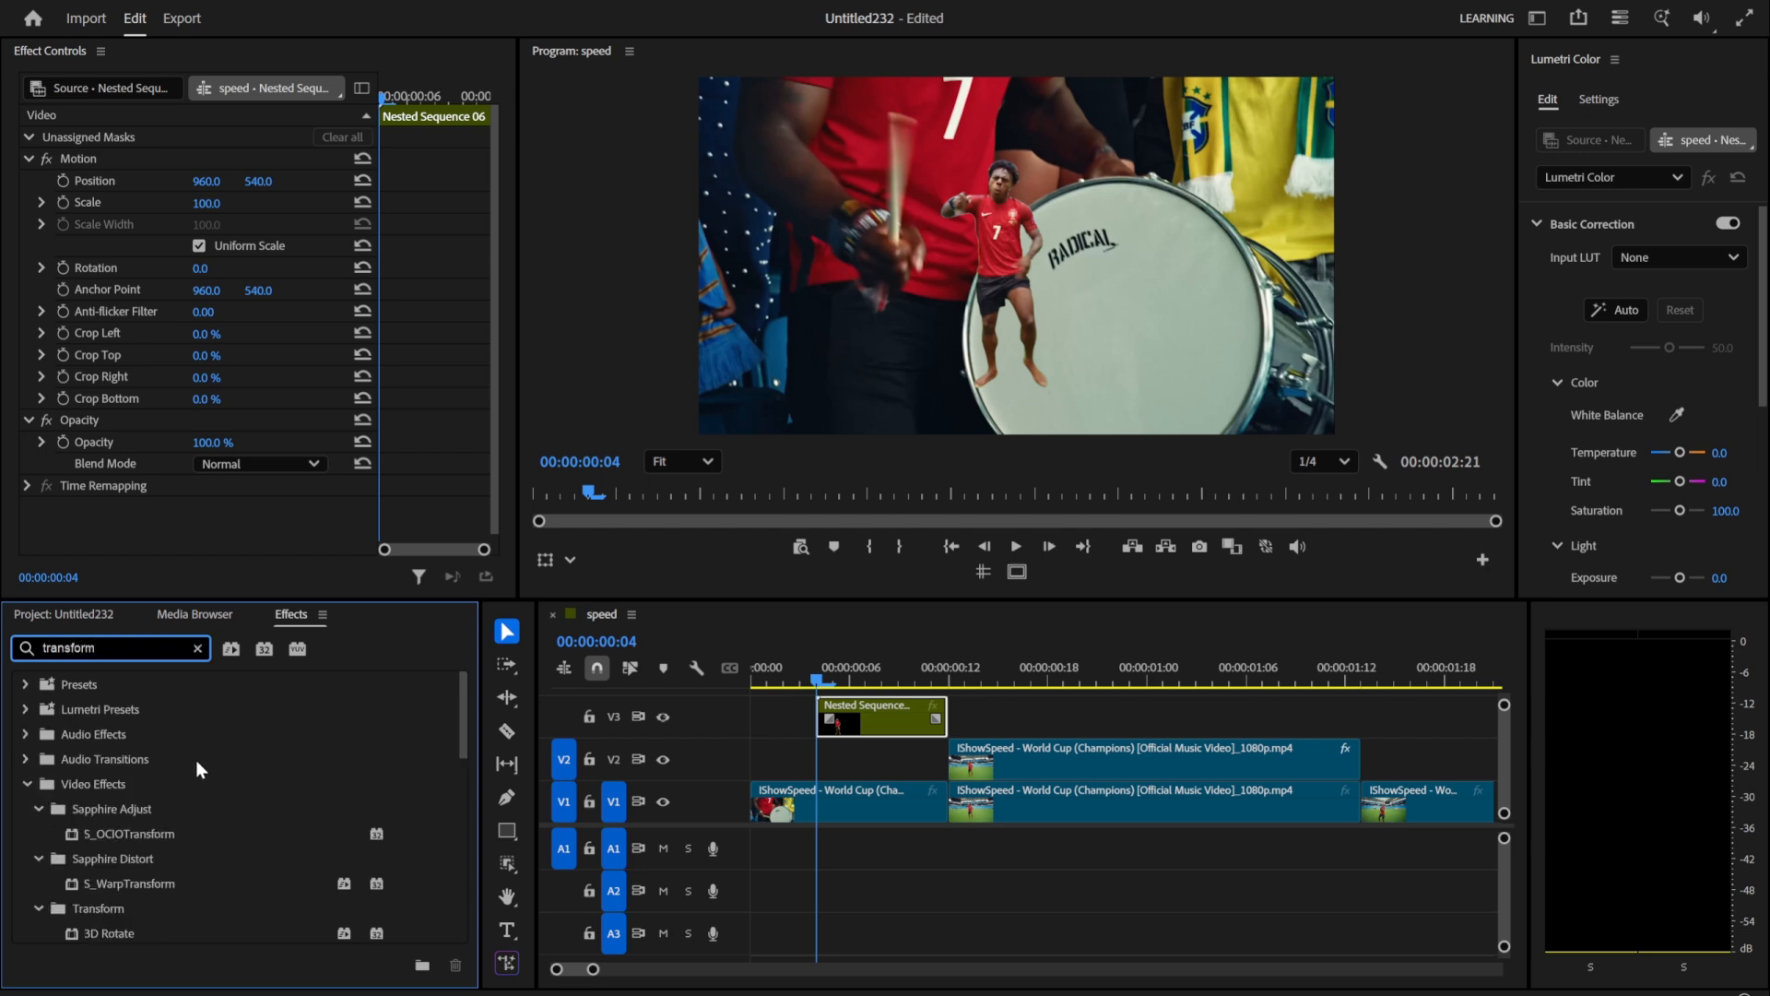
scroll(138, 826, down, 5)
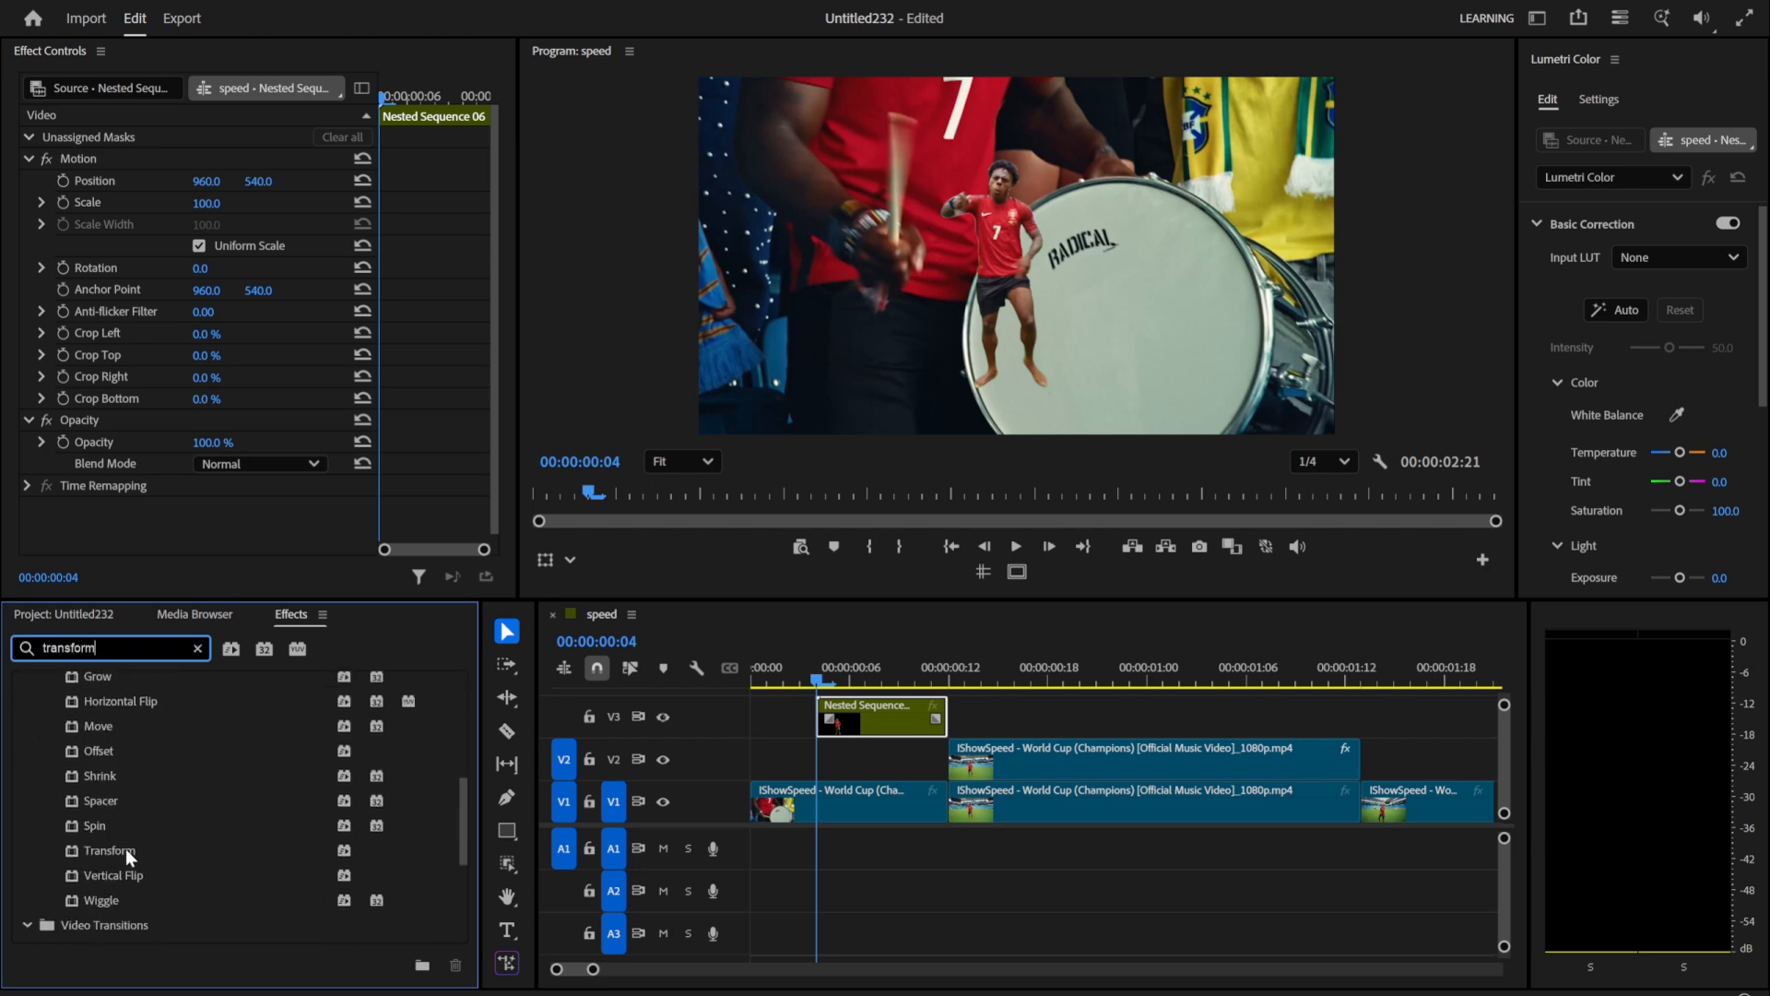
drag(125, 849, 836, 730)
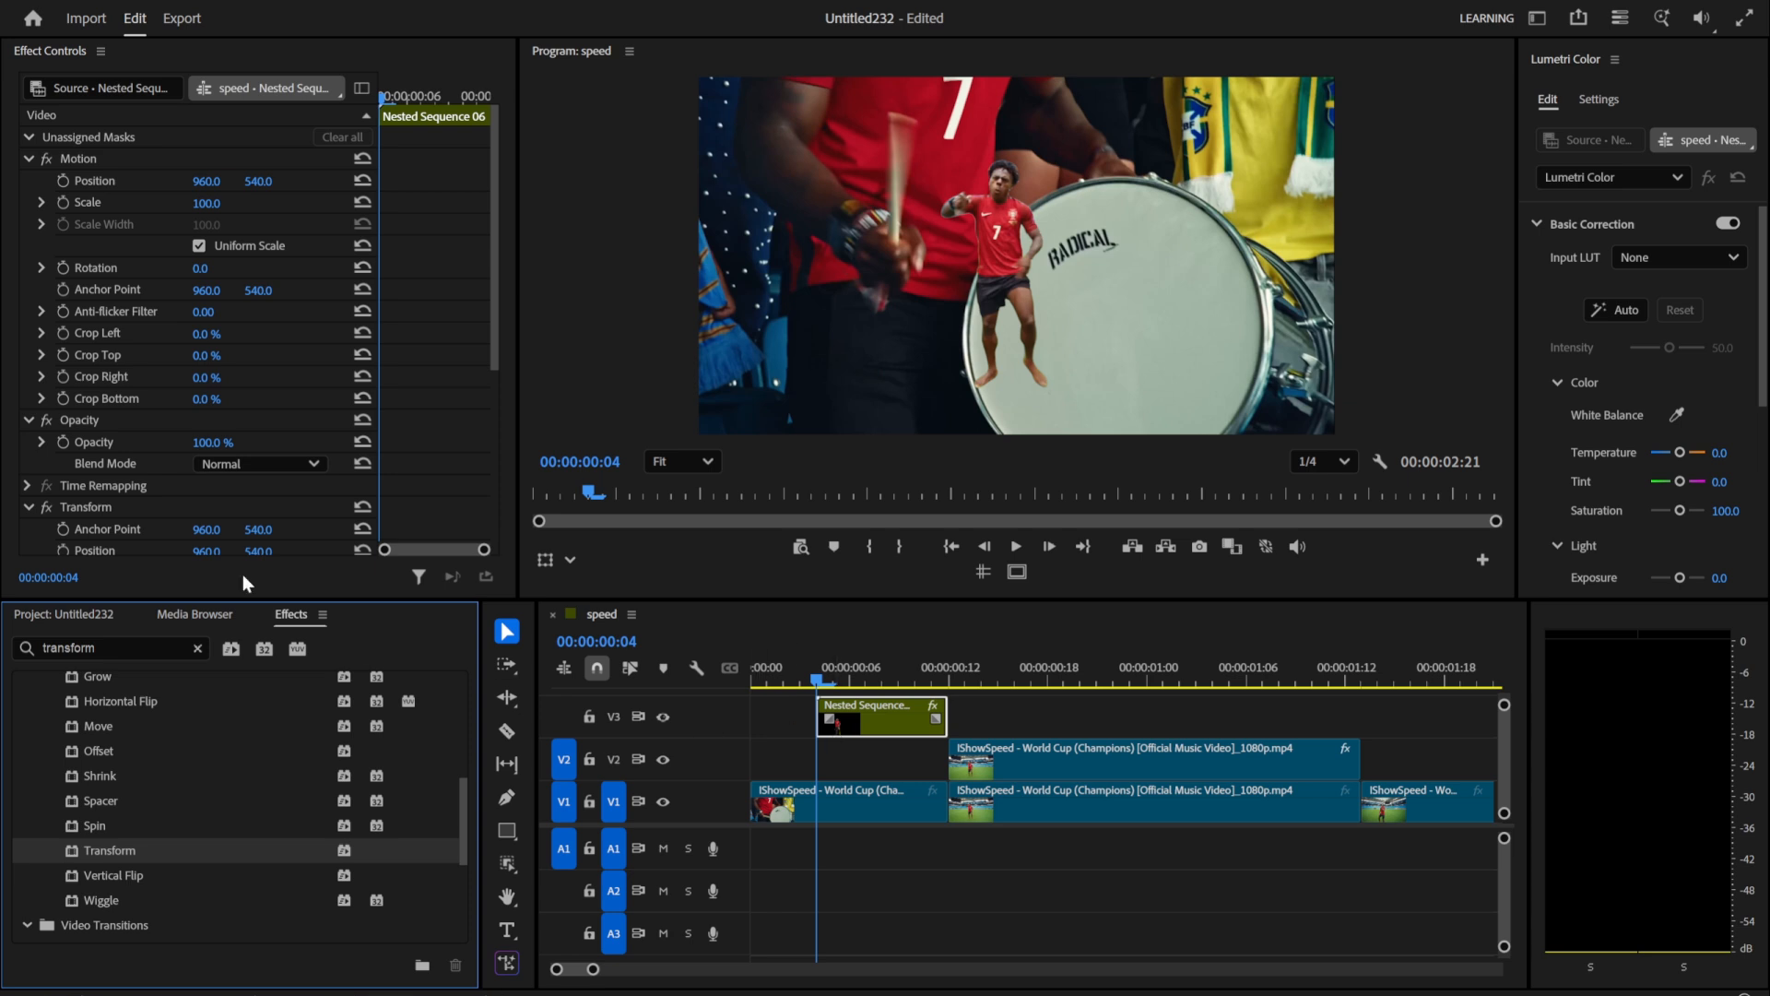
Step: Enable keyframing for the Transform effect's scale, position and opacity at 00:00:00:12
scroll(74, 445, down, 6)
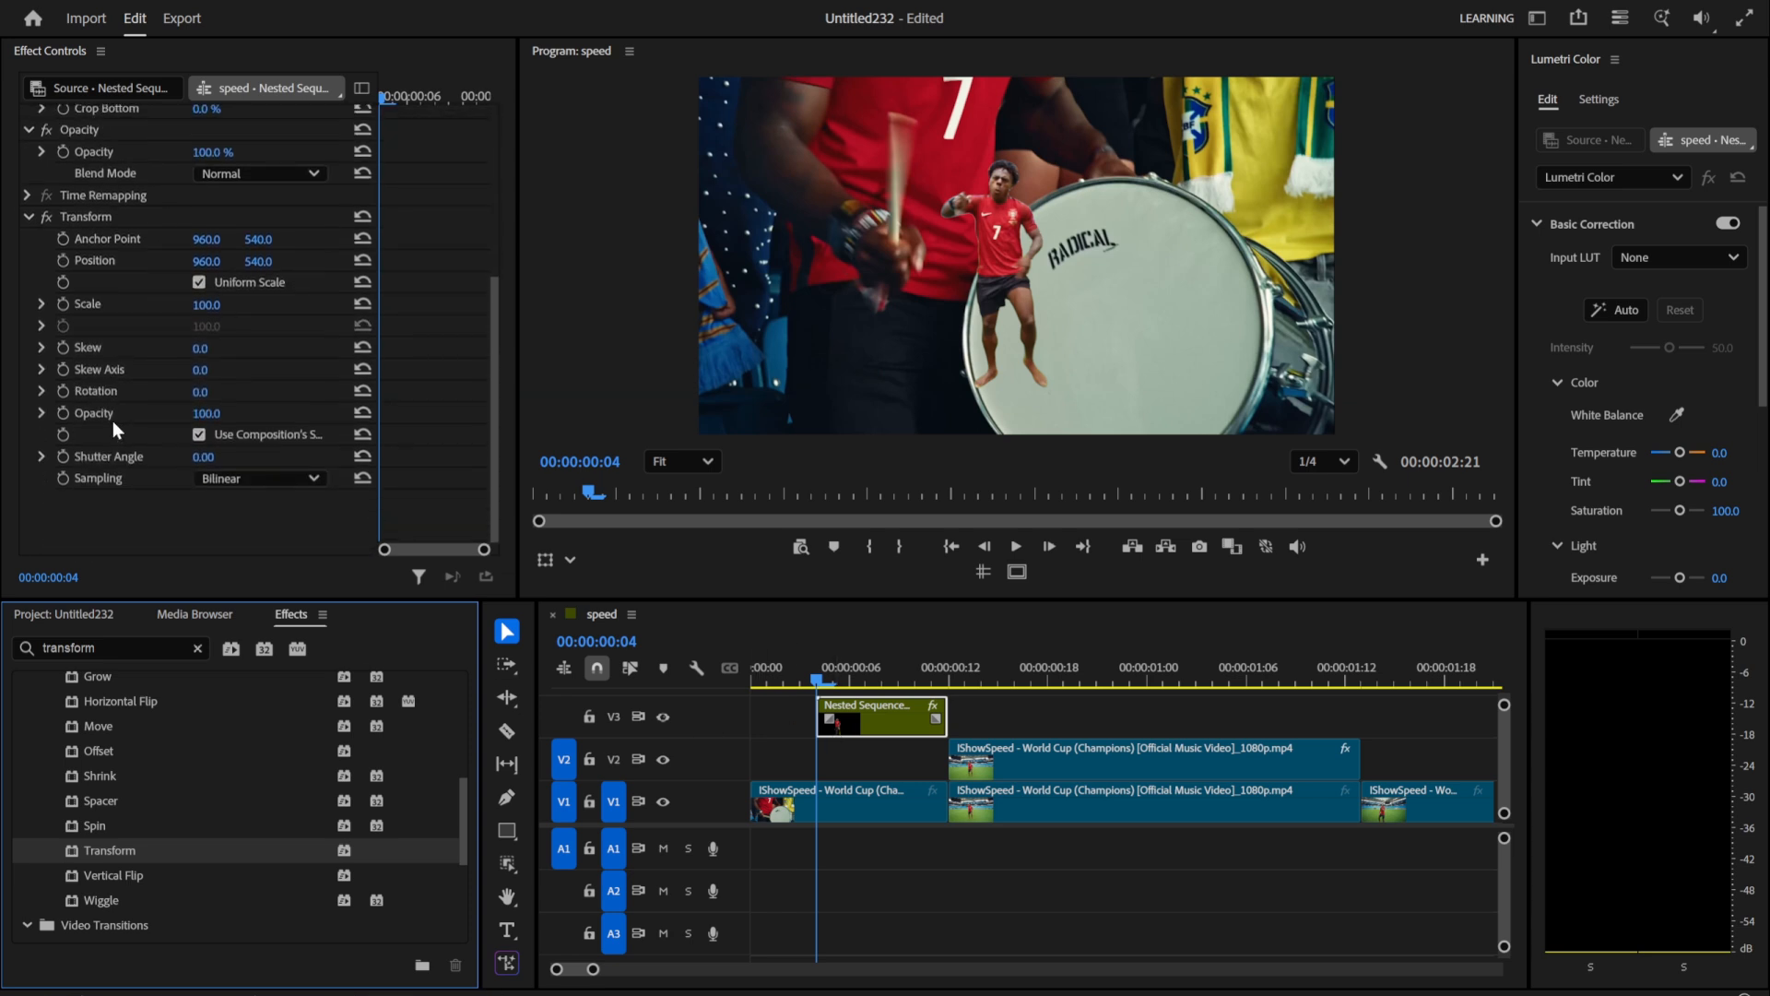
click(945, 667)
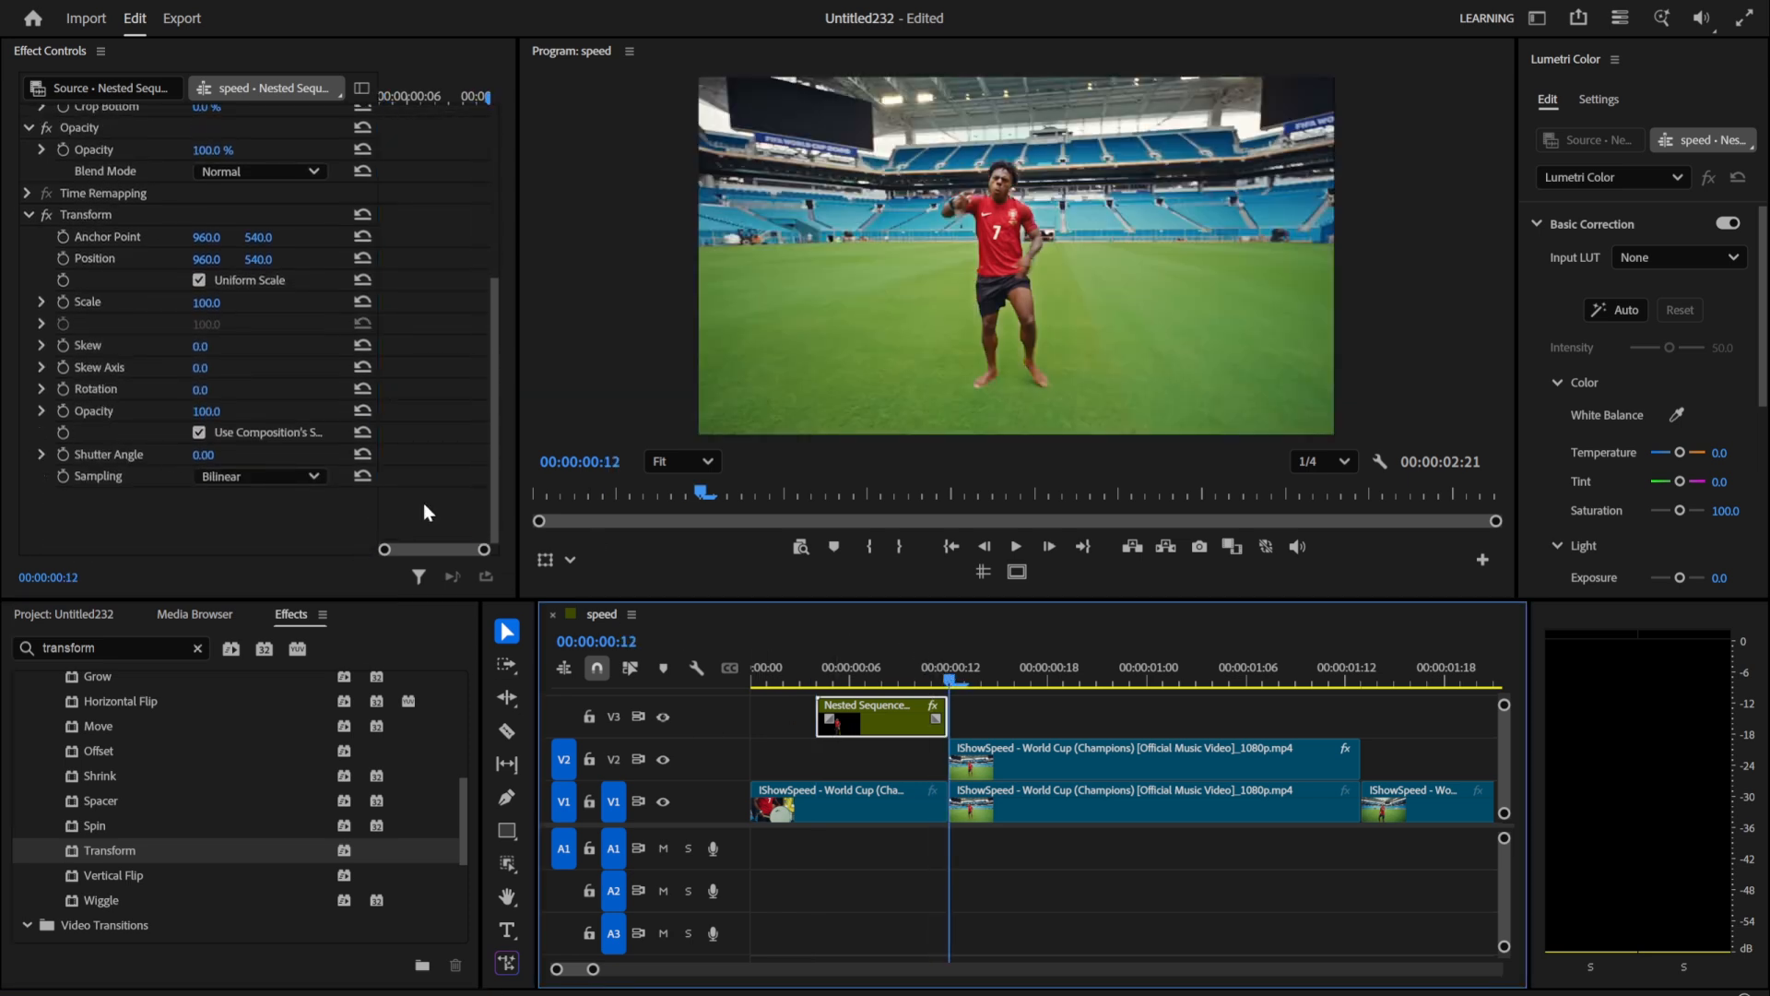
click(63, 302)
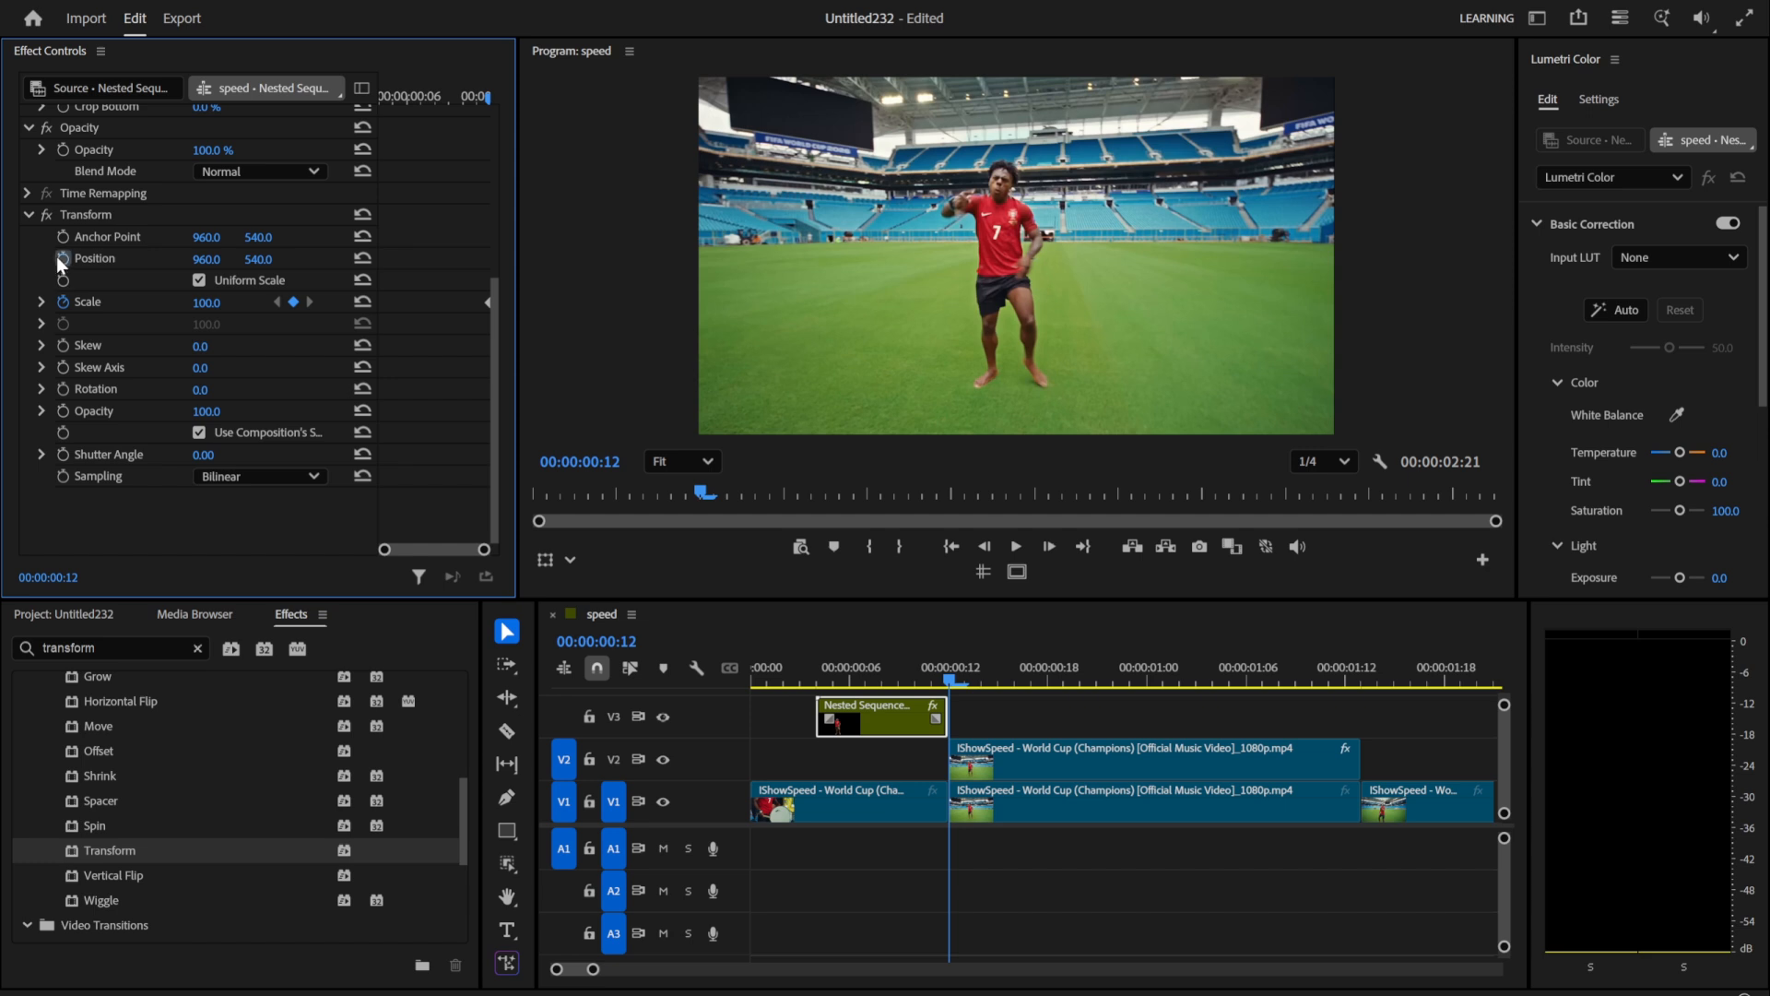
click(62, 258)
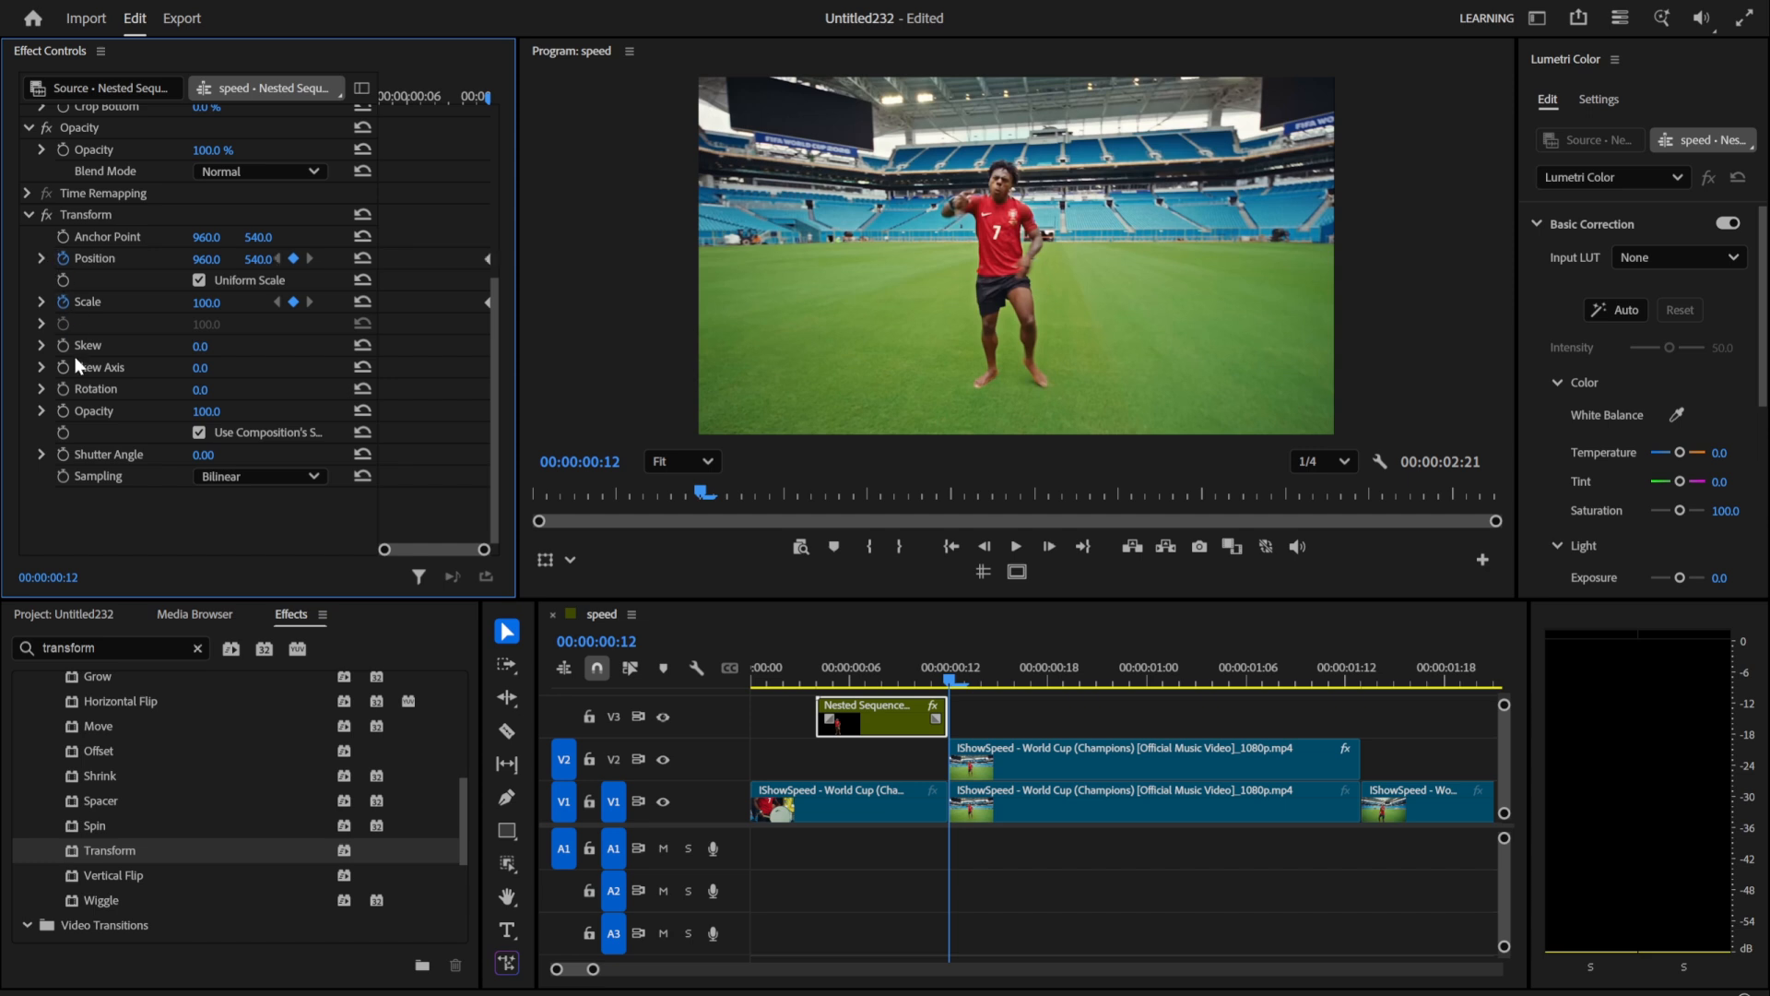
Step: At 00:00:00:04, set the Transform scale to 301, position to 1071, 837 and opacity to 7, and play the animation
click(819, 668)
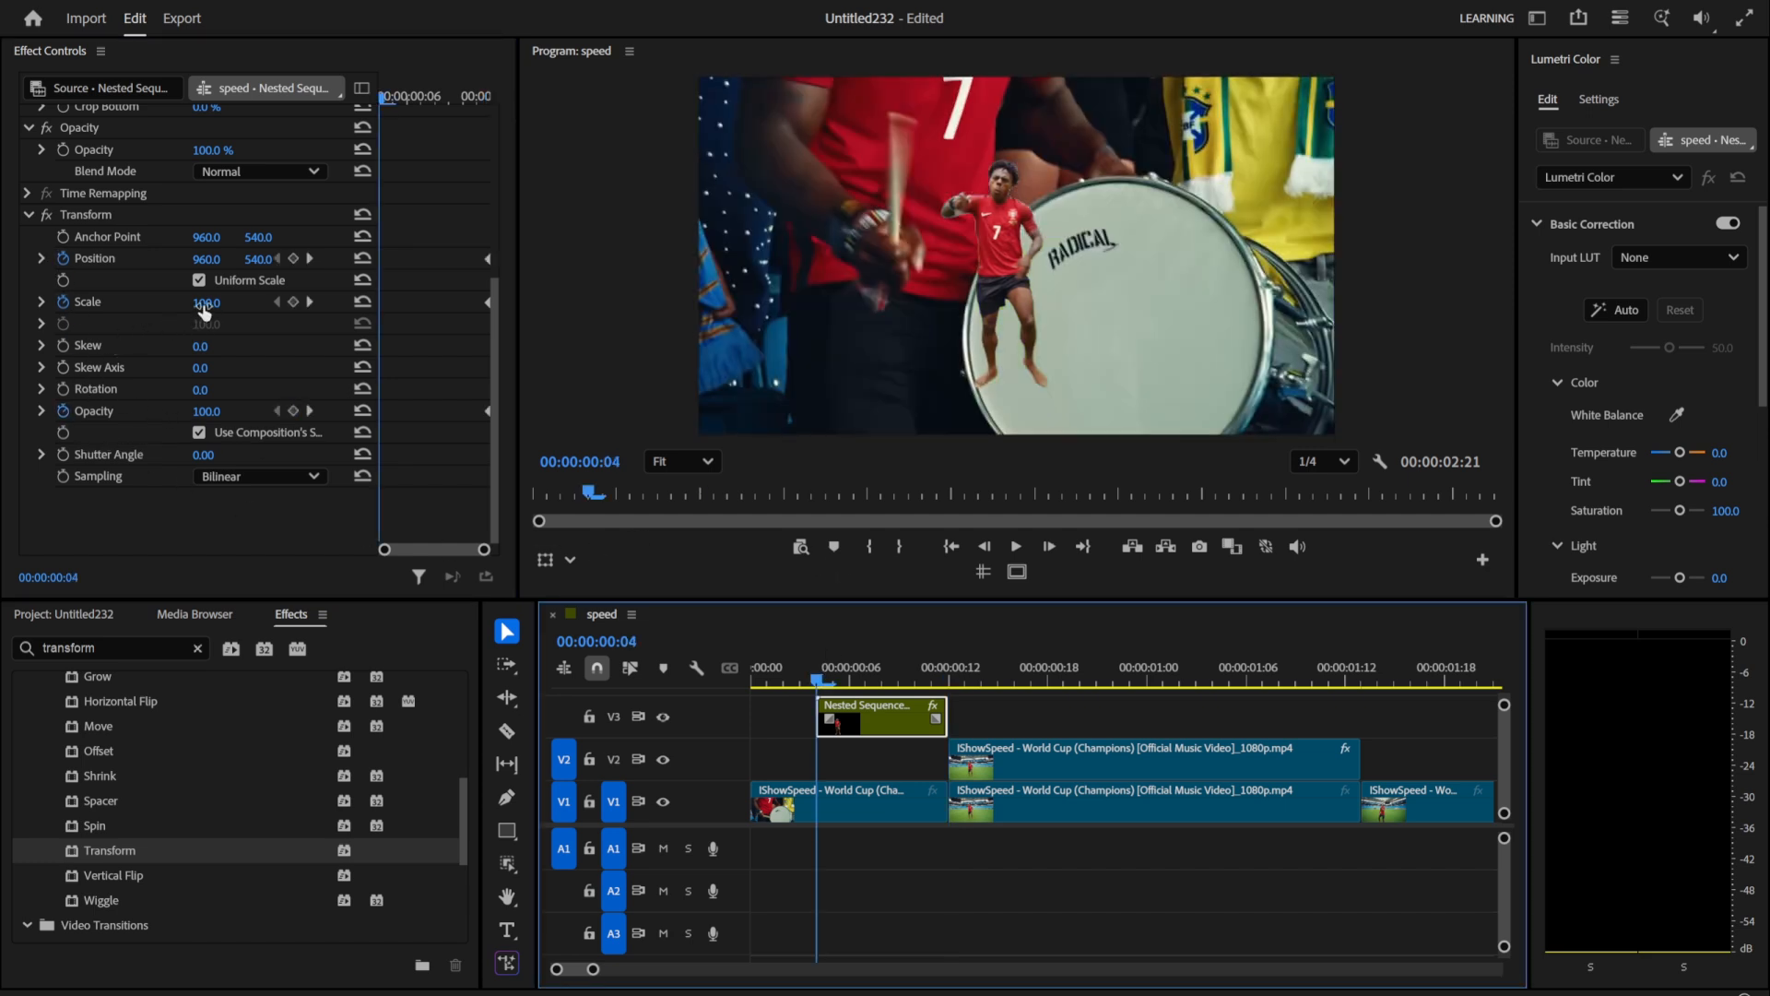
drag(205, 312, 270, 266)
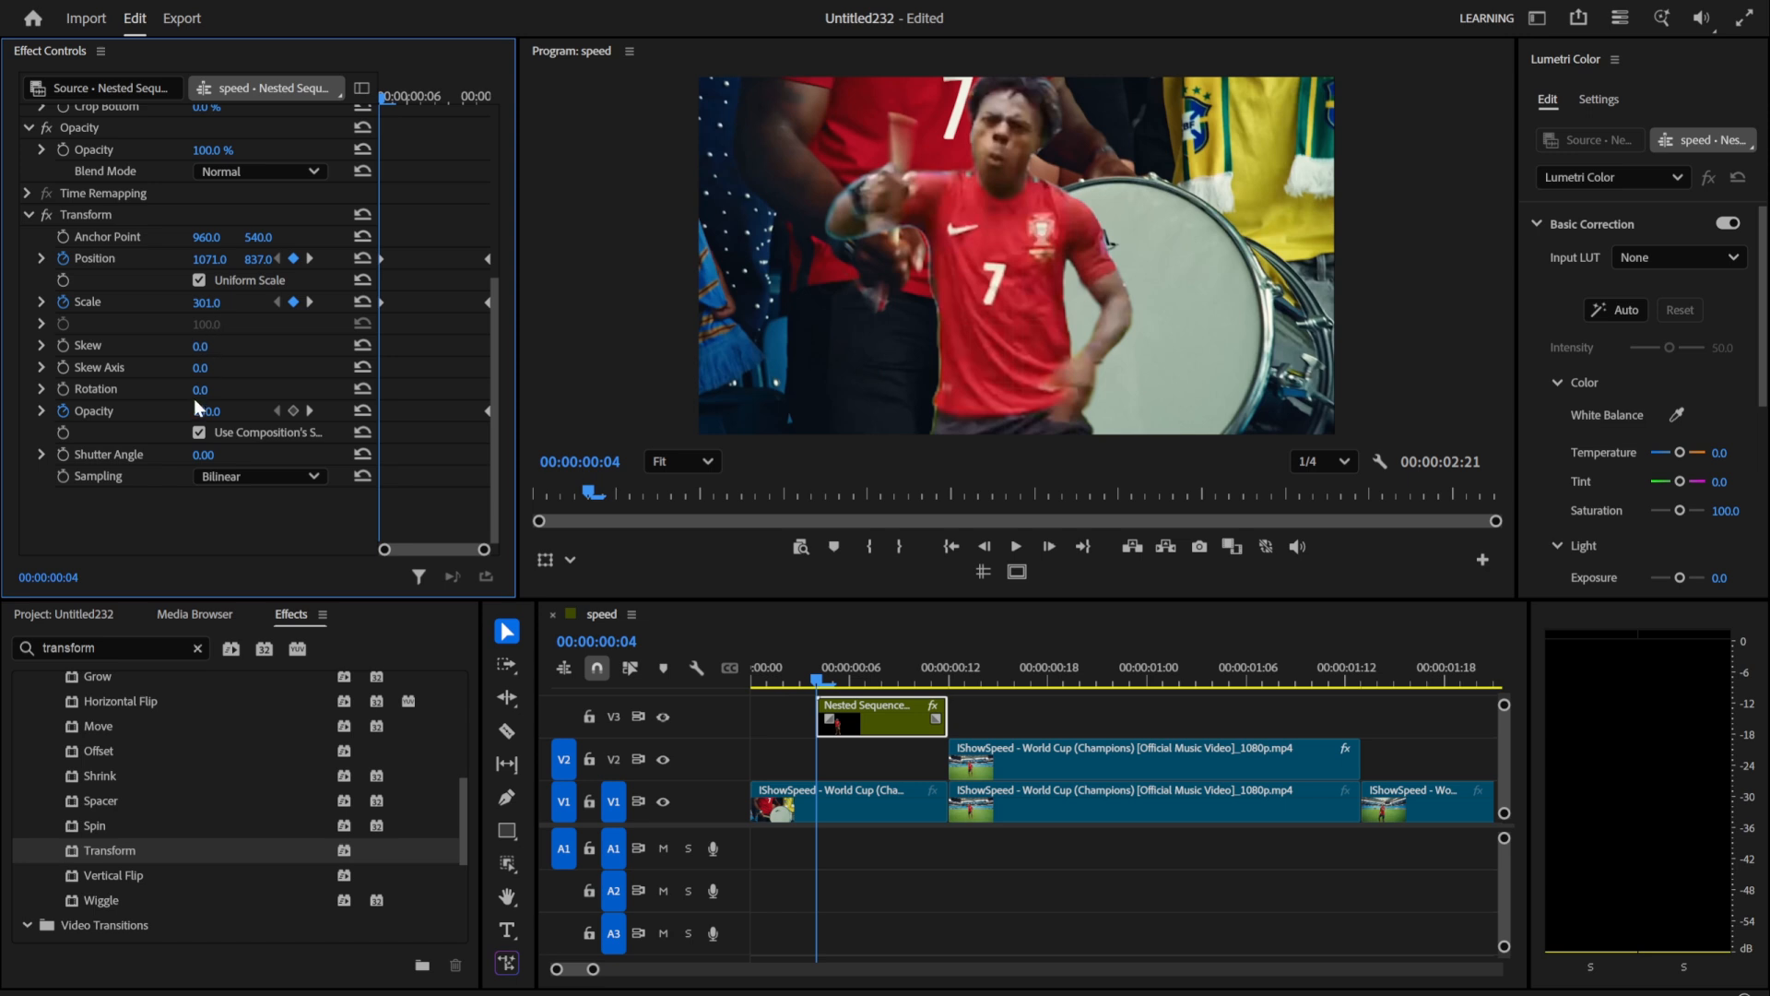
drag(203, 411, 182, 411)
key(space)
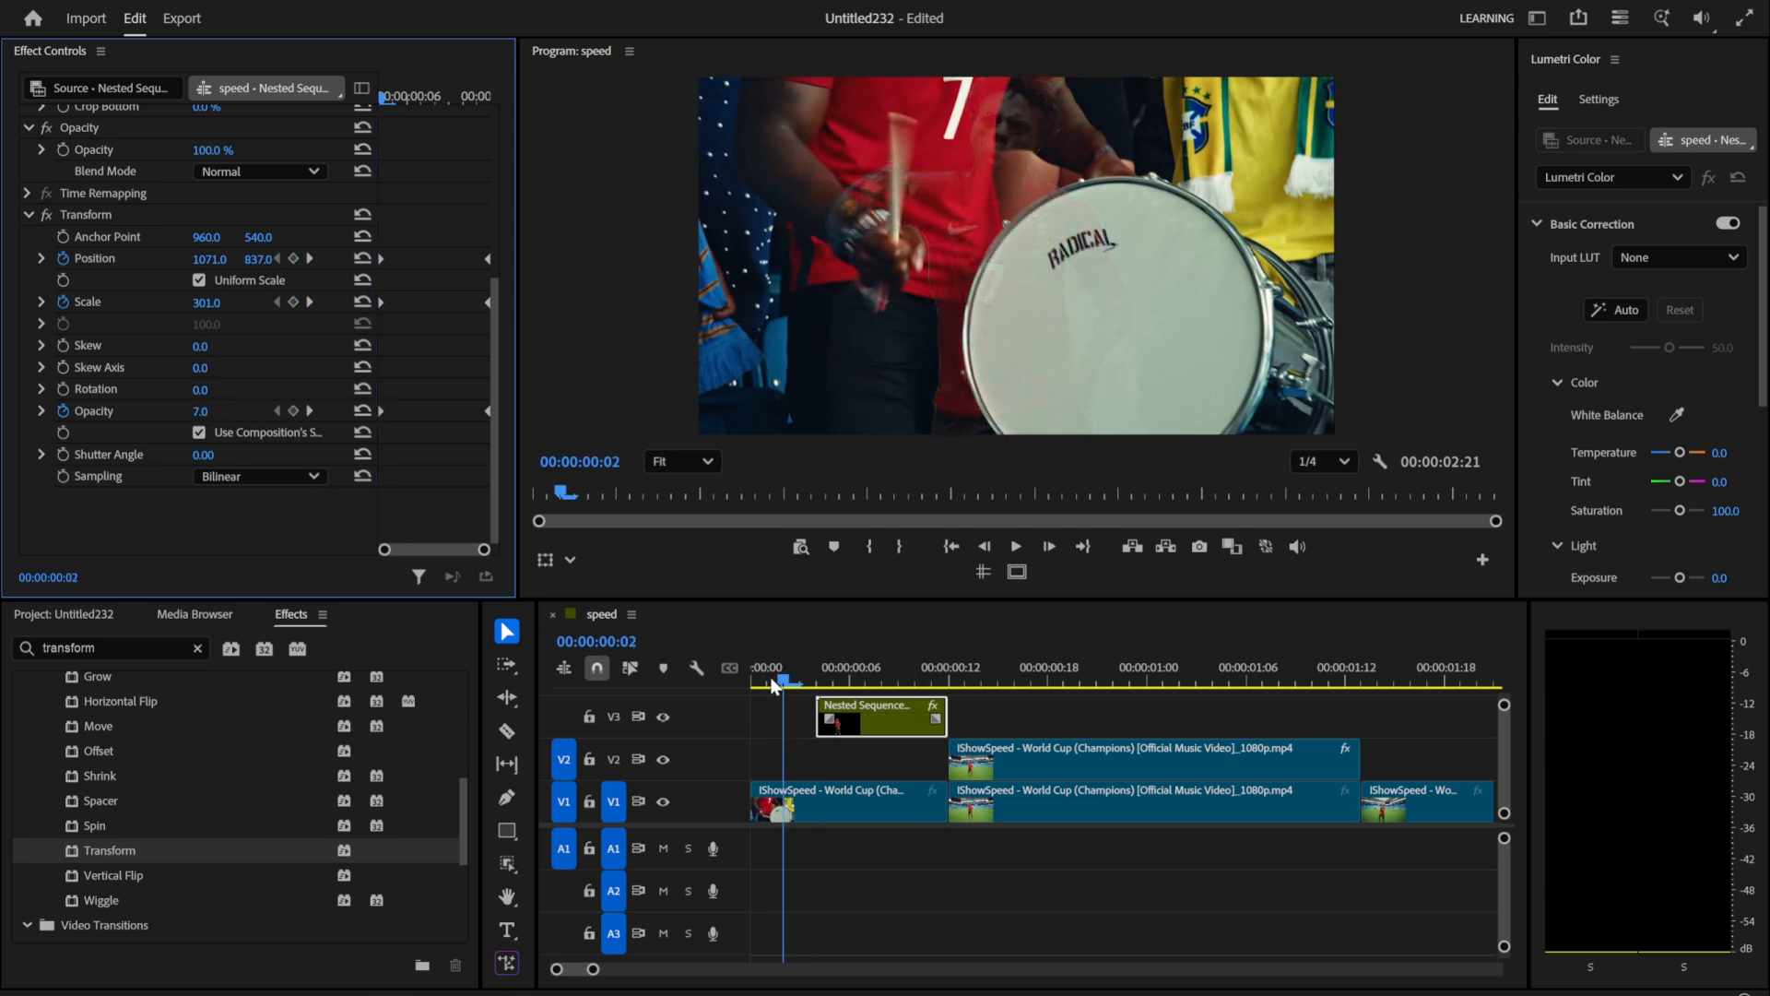
click(751, 676)
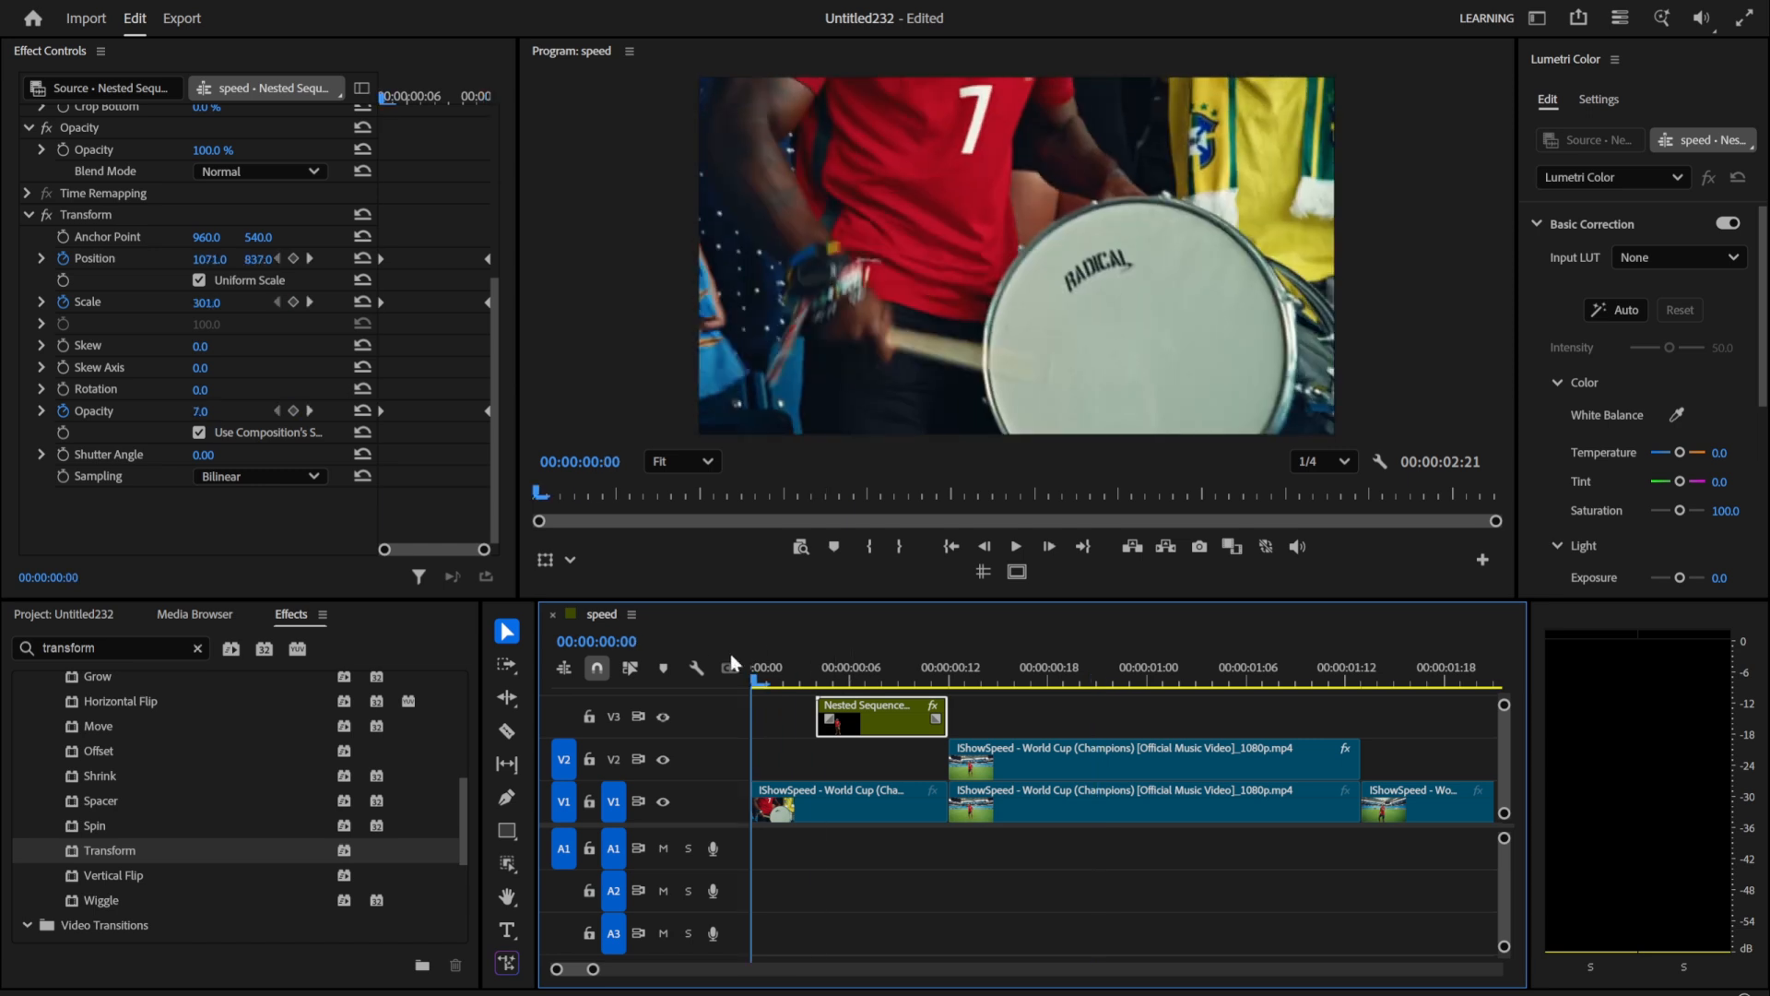
key(space)
key(space)
Step: Move the starting Transform keyframes to 00:00:00:06 and trim the start of the nested clip to the same frame
click(834, 664)
drag(835, 670, 819, 674)
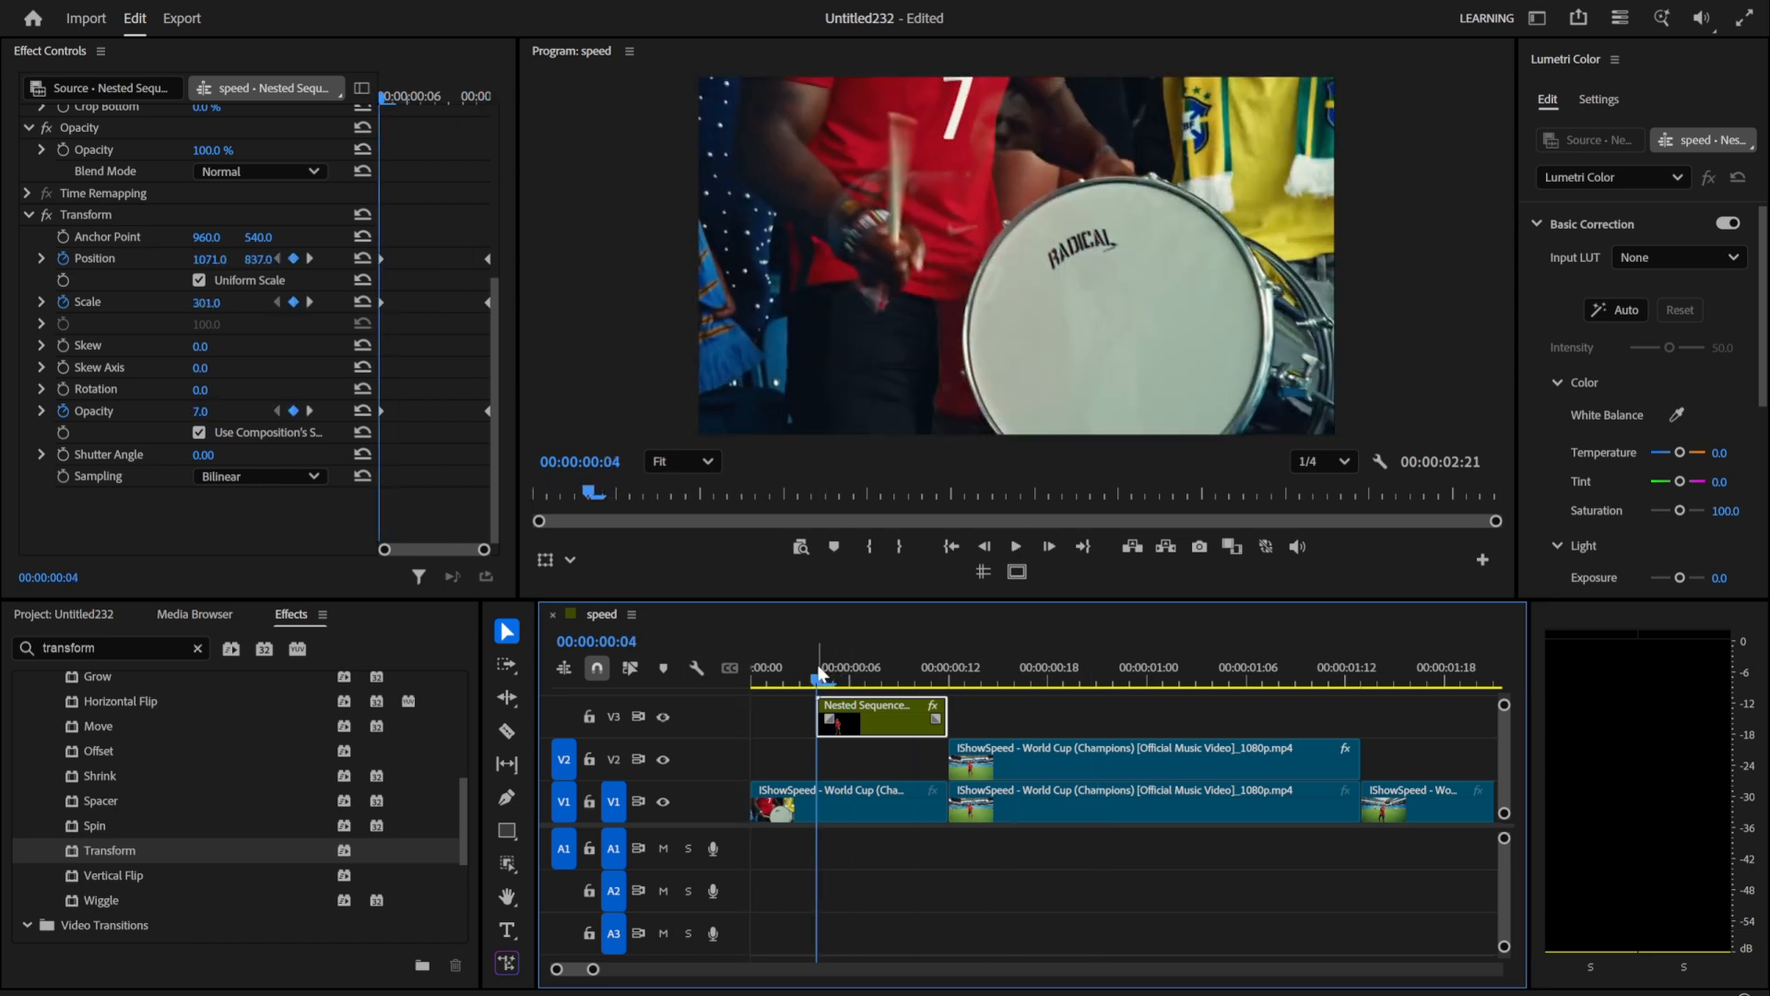
drag(411, 230, 406, 410)
drag(595, 494, 622, 502)
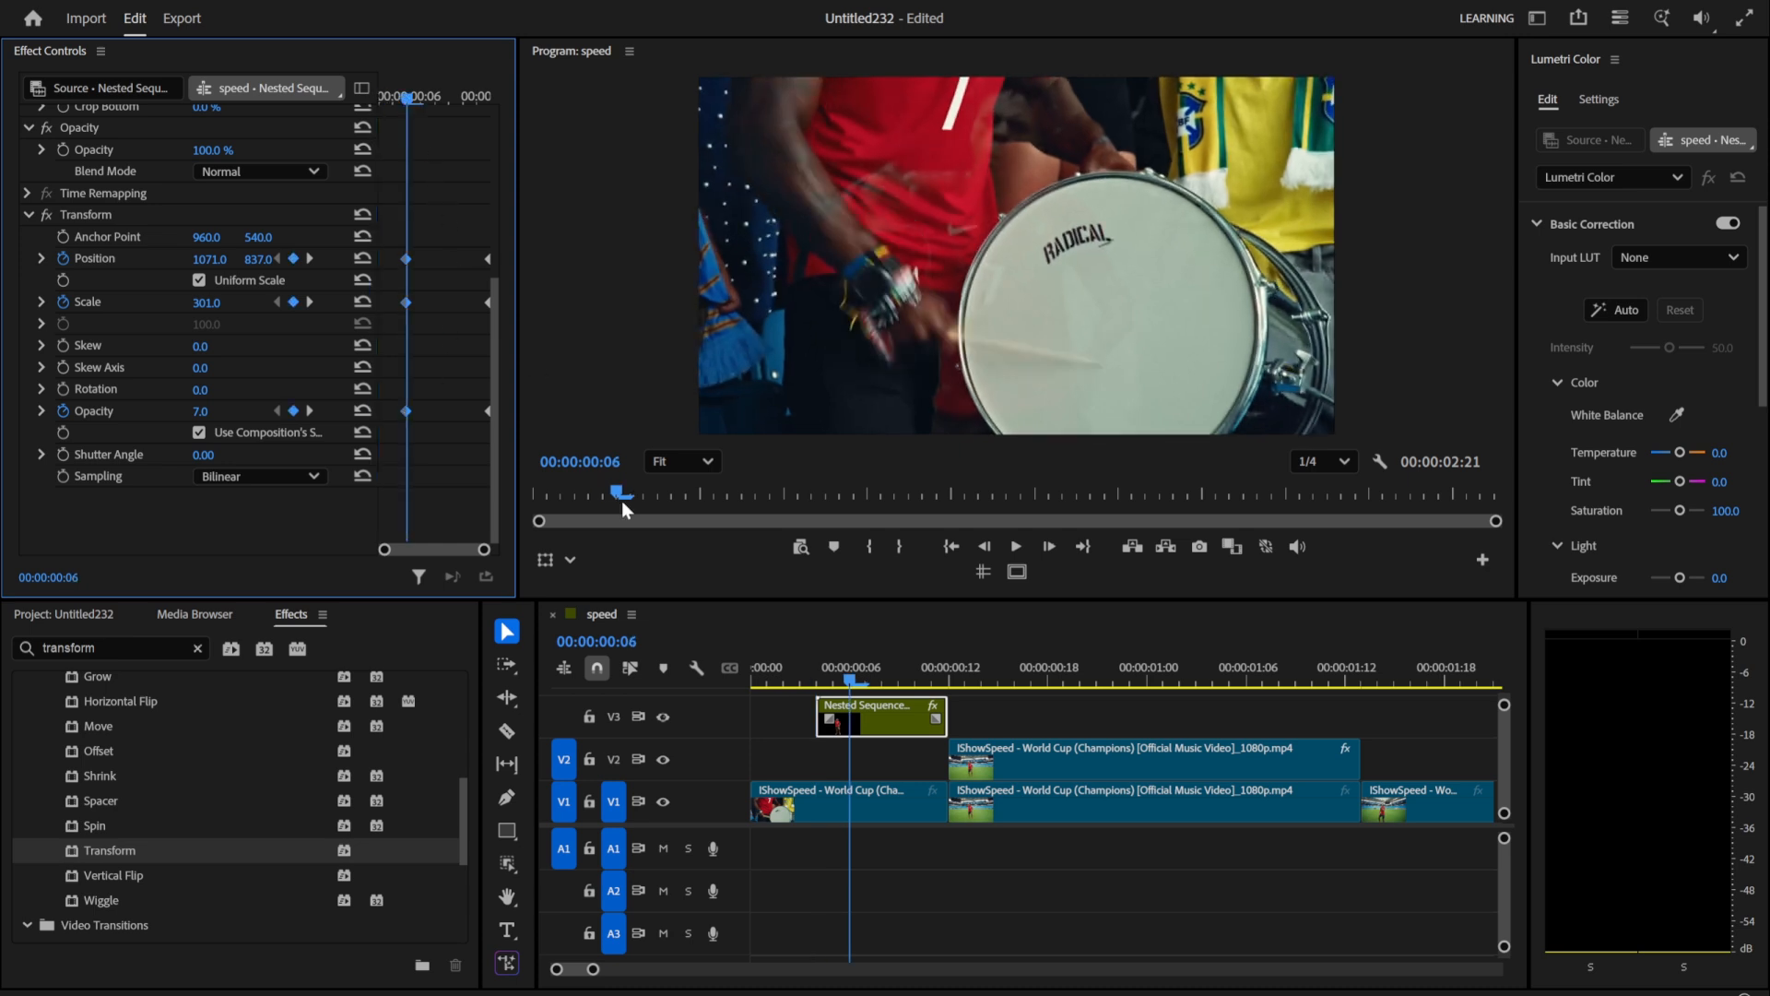
click(804, 728)
drag(818, 724, 850, 724)
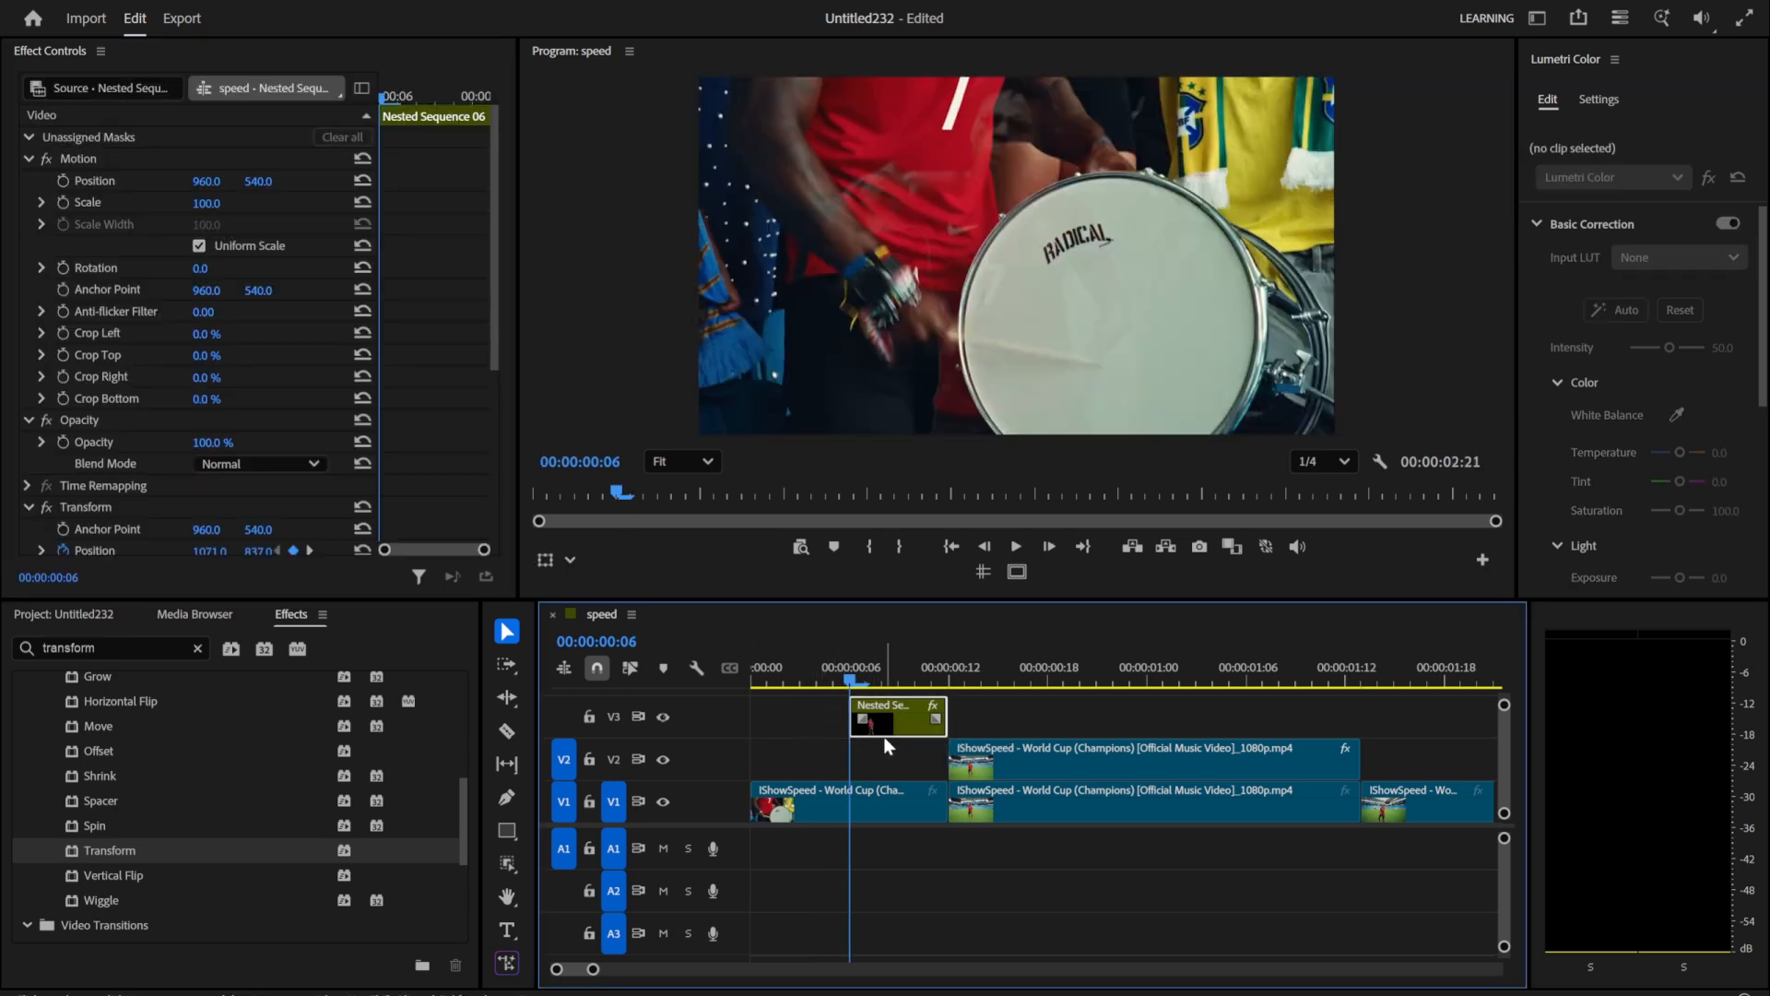
Step: Set the Transform effect's shutter angle to 150 on the nested clip and play back the motion blur
scroll(102, 444, down, 7)
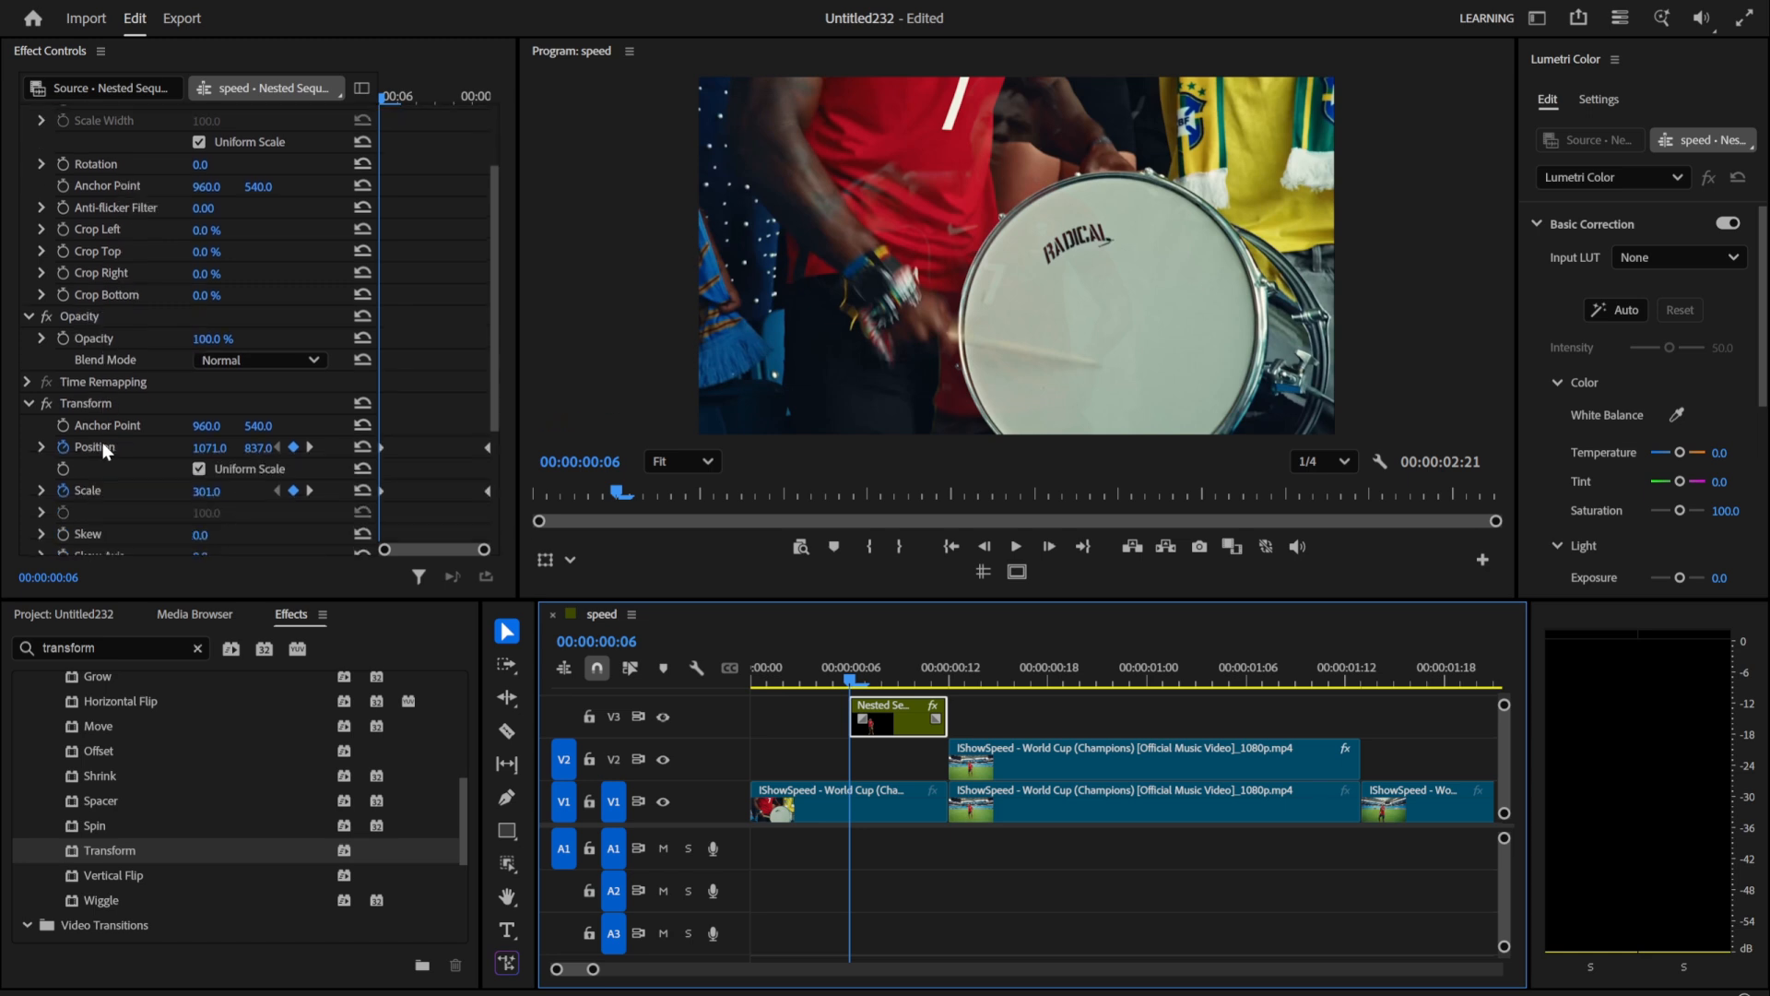
click(191, 460)
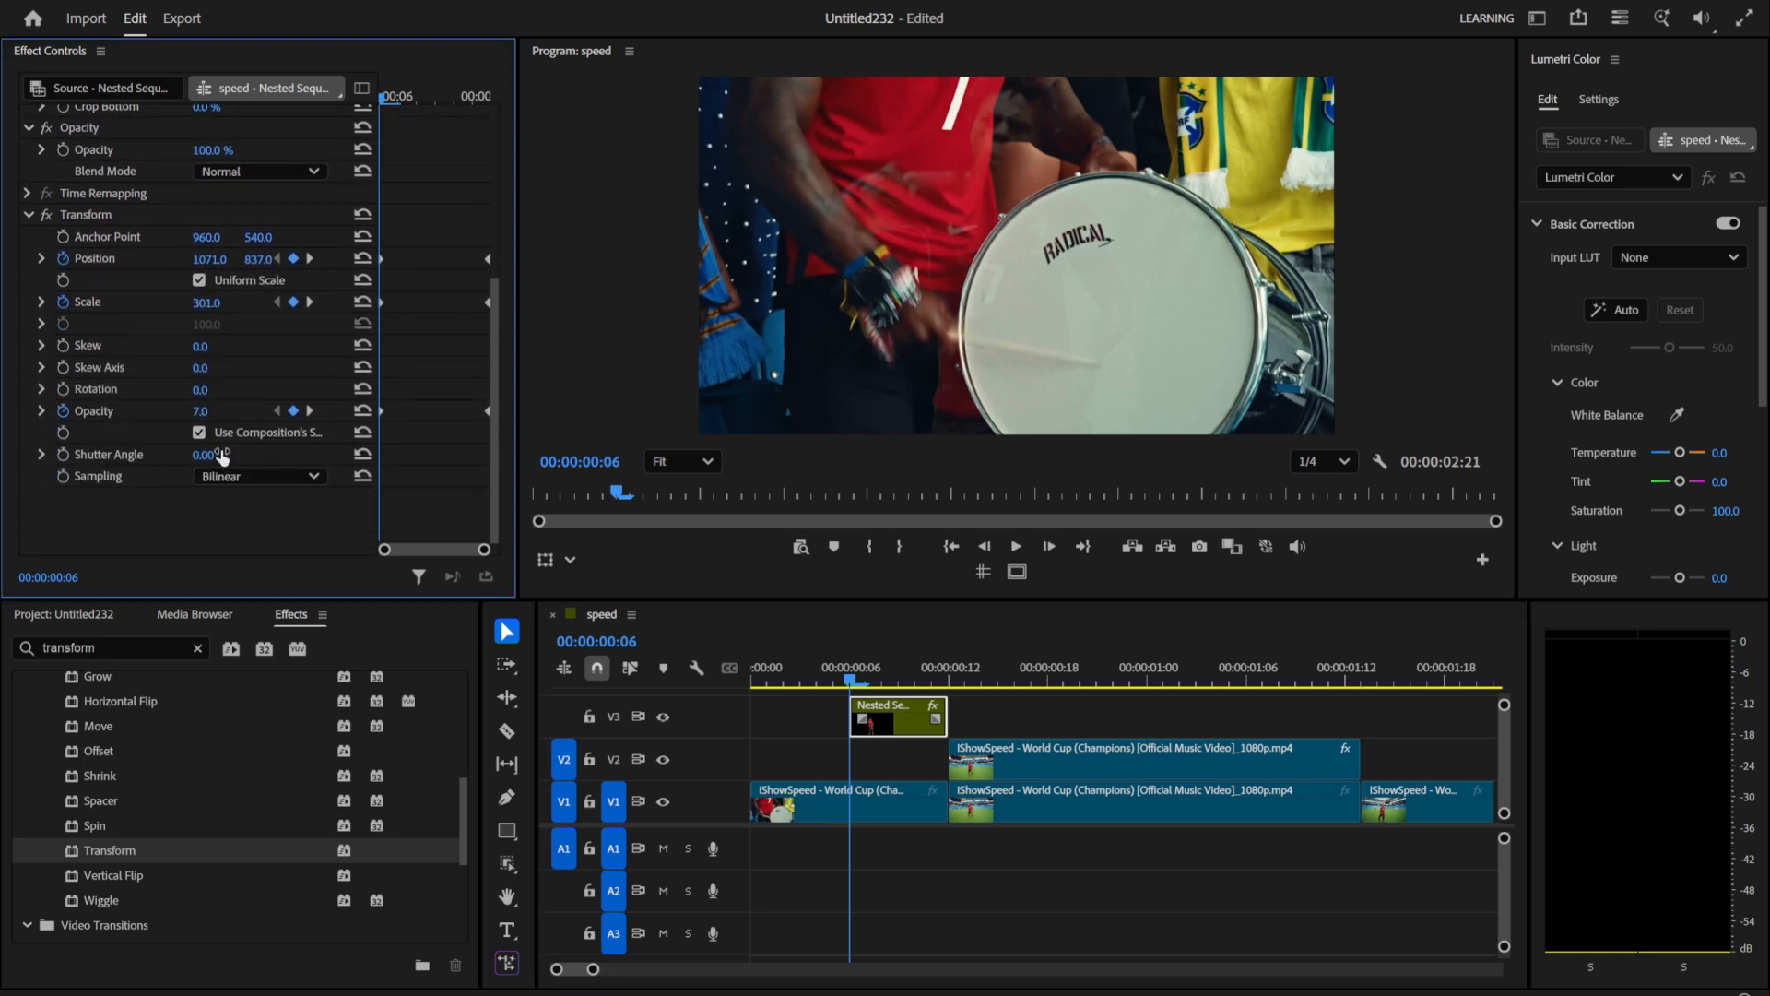
click(214, 455)
key(Return)
drag(798, 682, 697, 662)
key(space)
click(787, 651)
key(space)
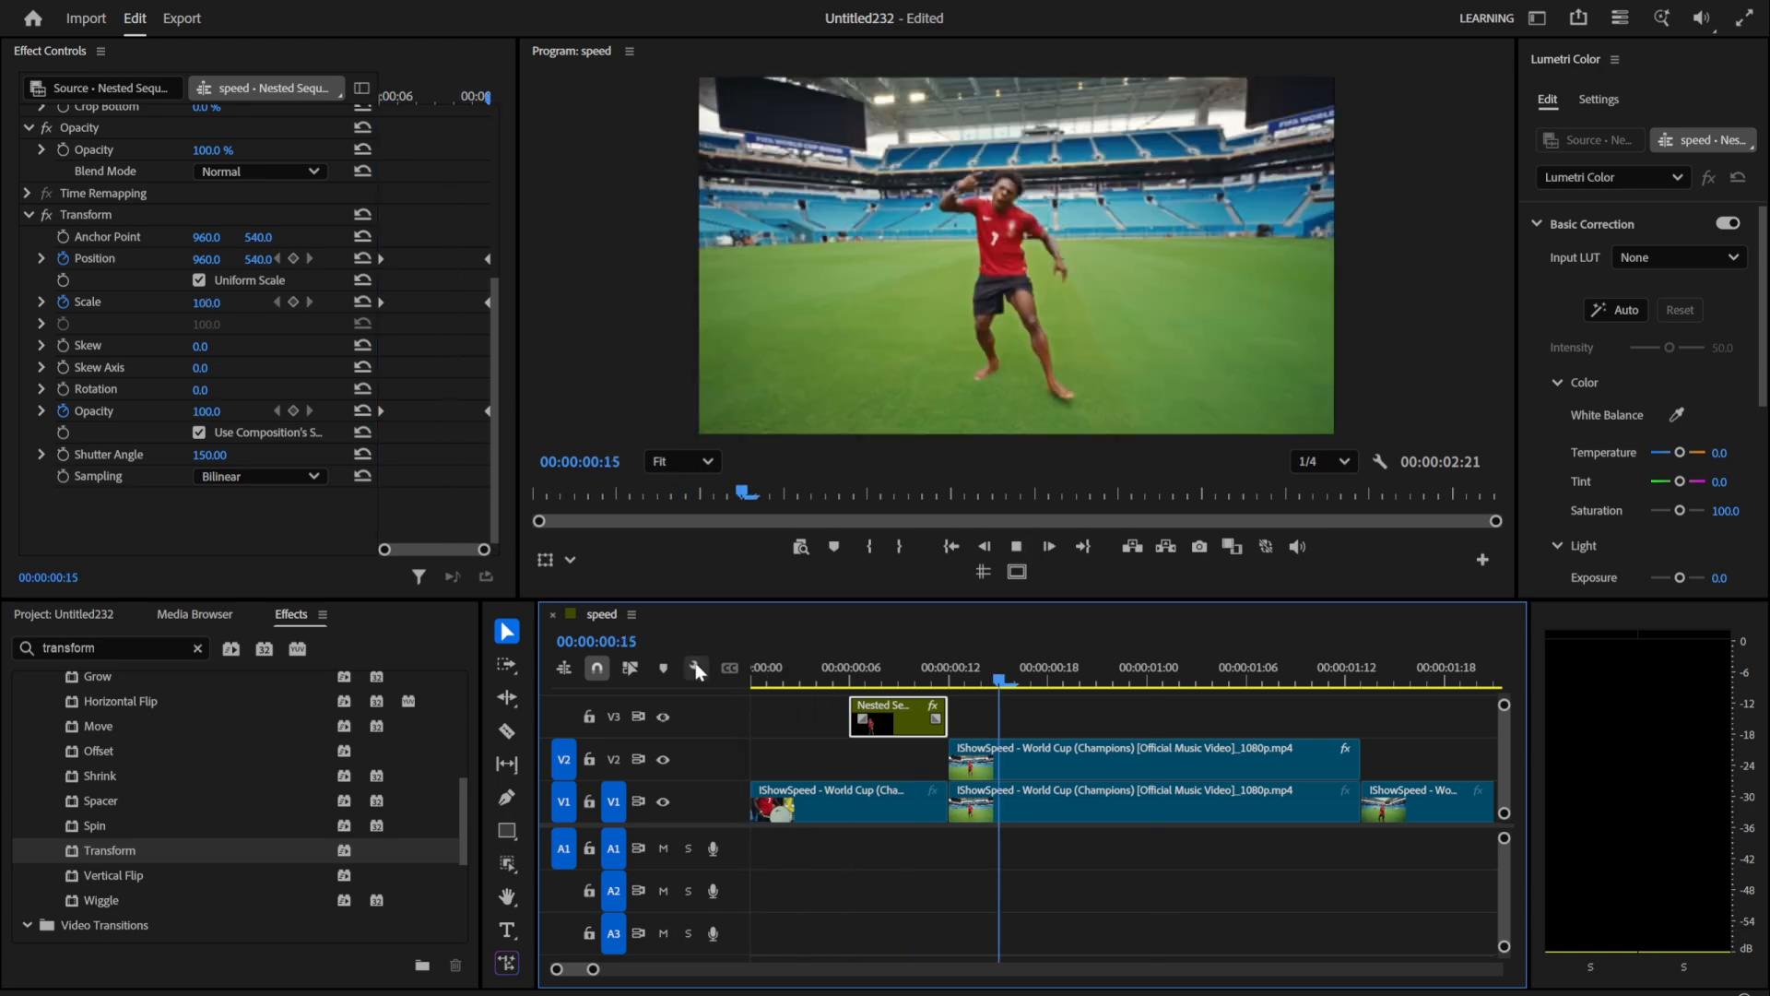
Step: Search the effects for "lens" and apply Lens Distortion to the V1 clip that starts at 00:00:00:12
drag(840, 662, 951, 664)
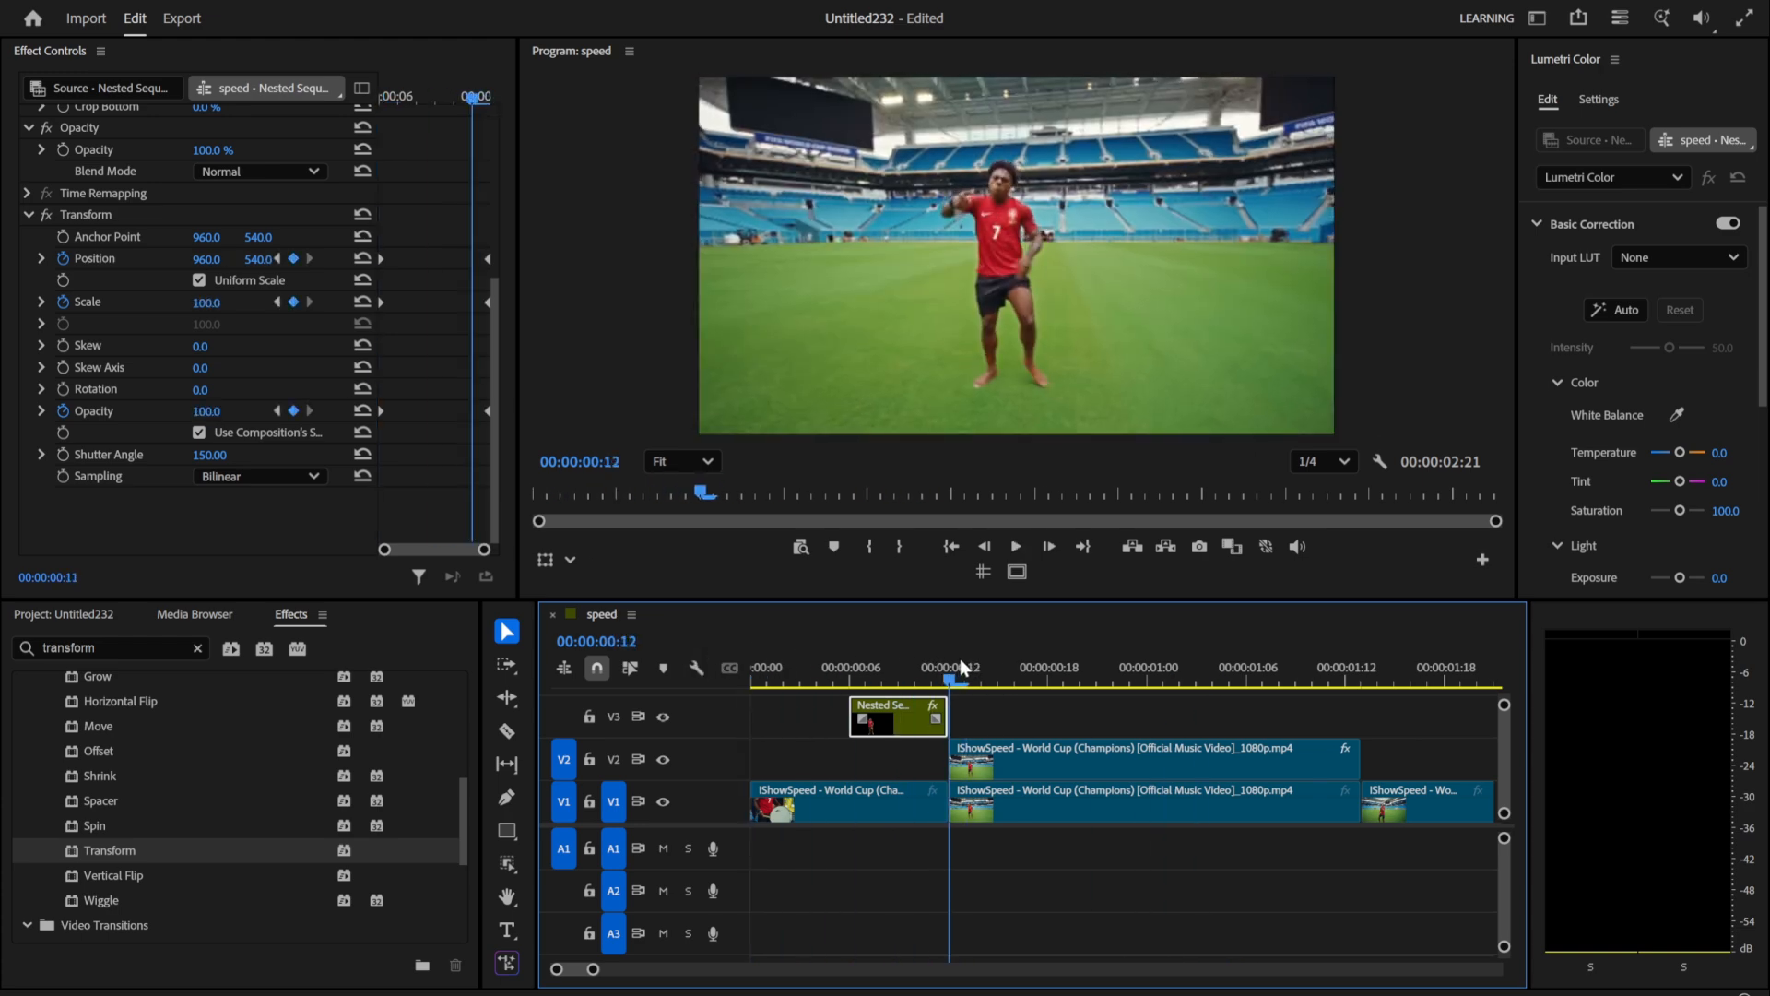
click(985, 815)
click(197, 649)
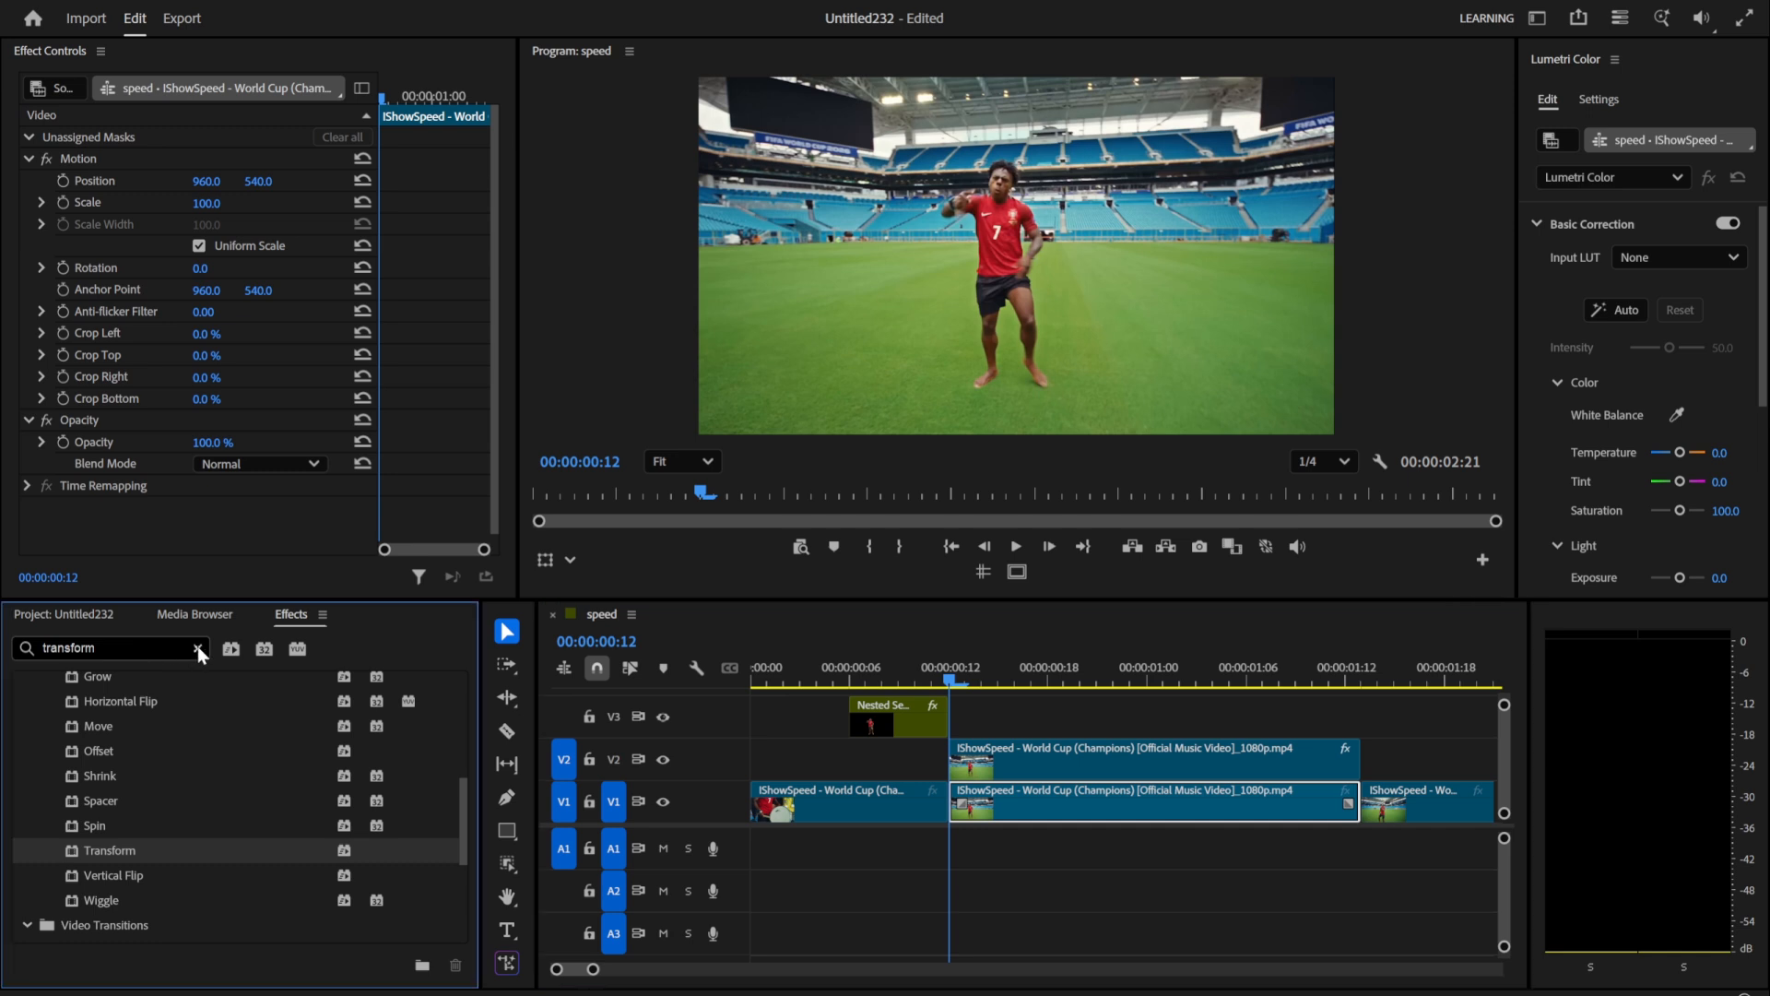
click(126, 652)
text(lens)
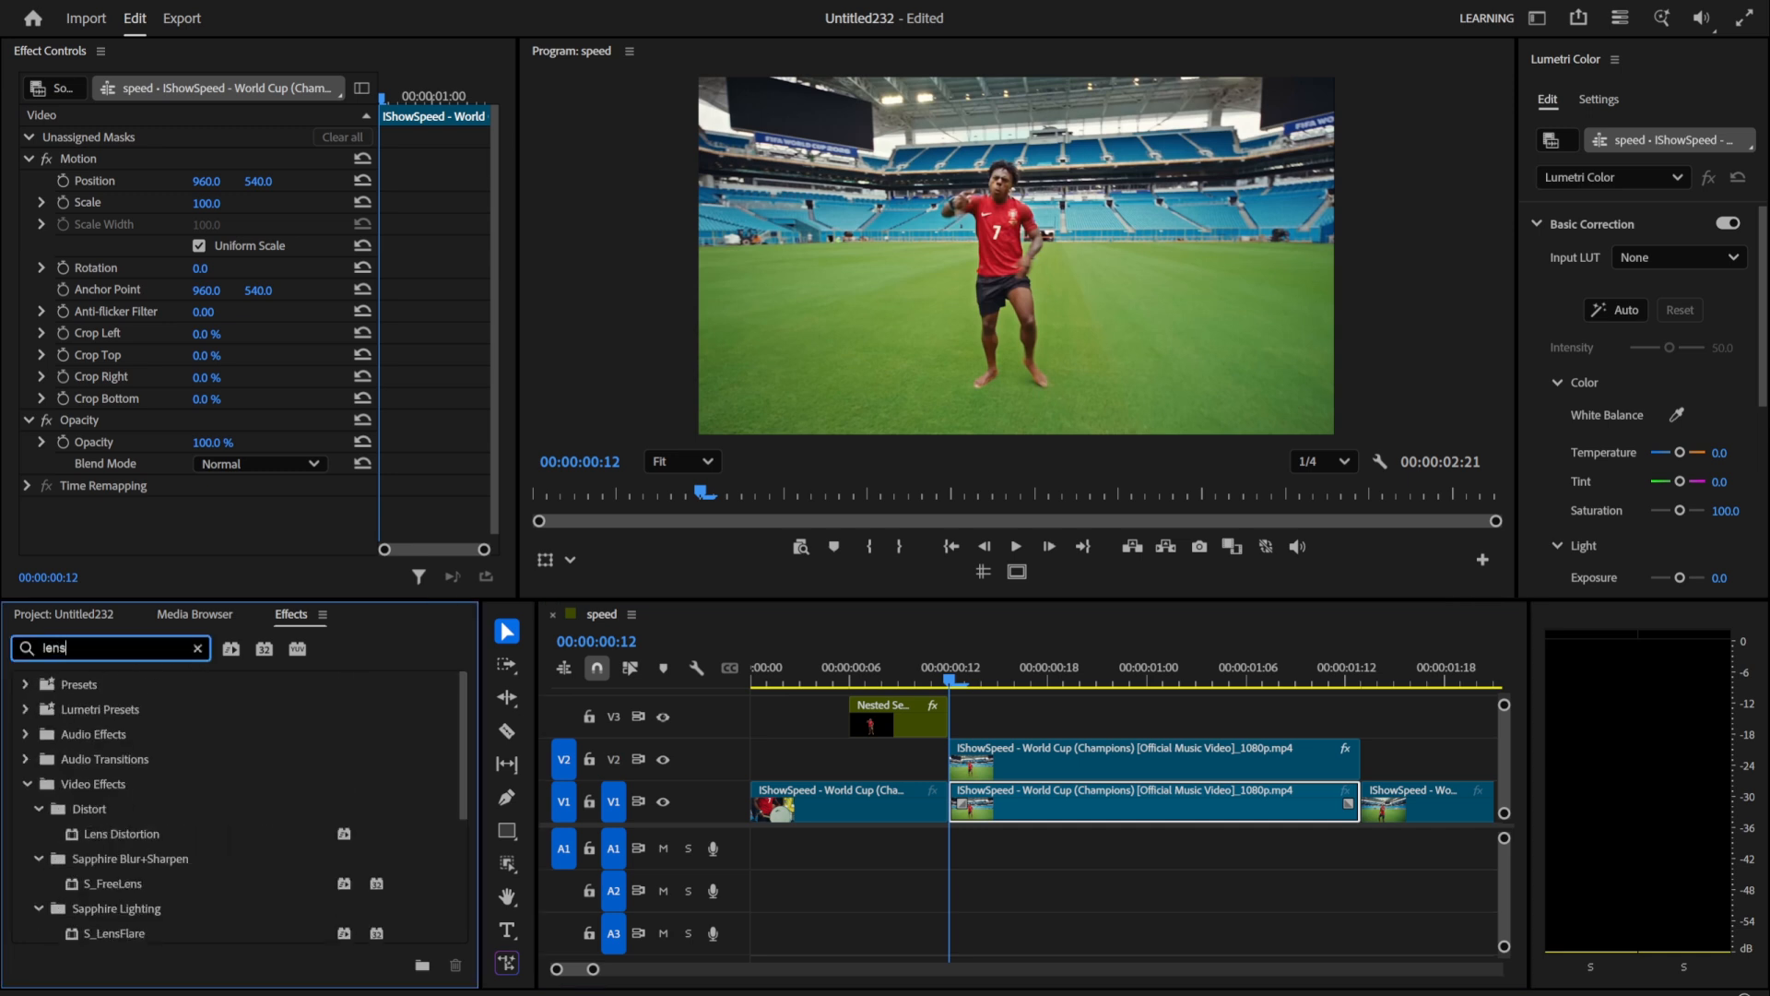
scroll(93, 748, down, 3)
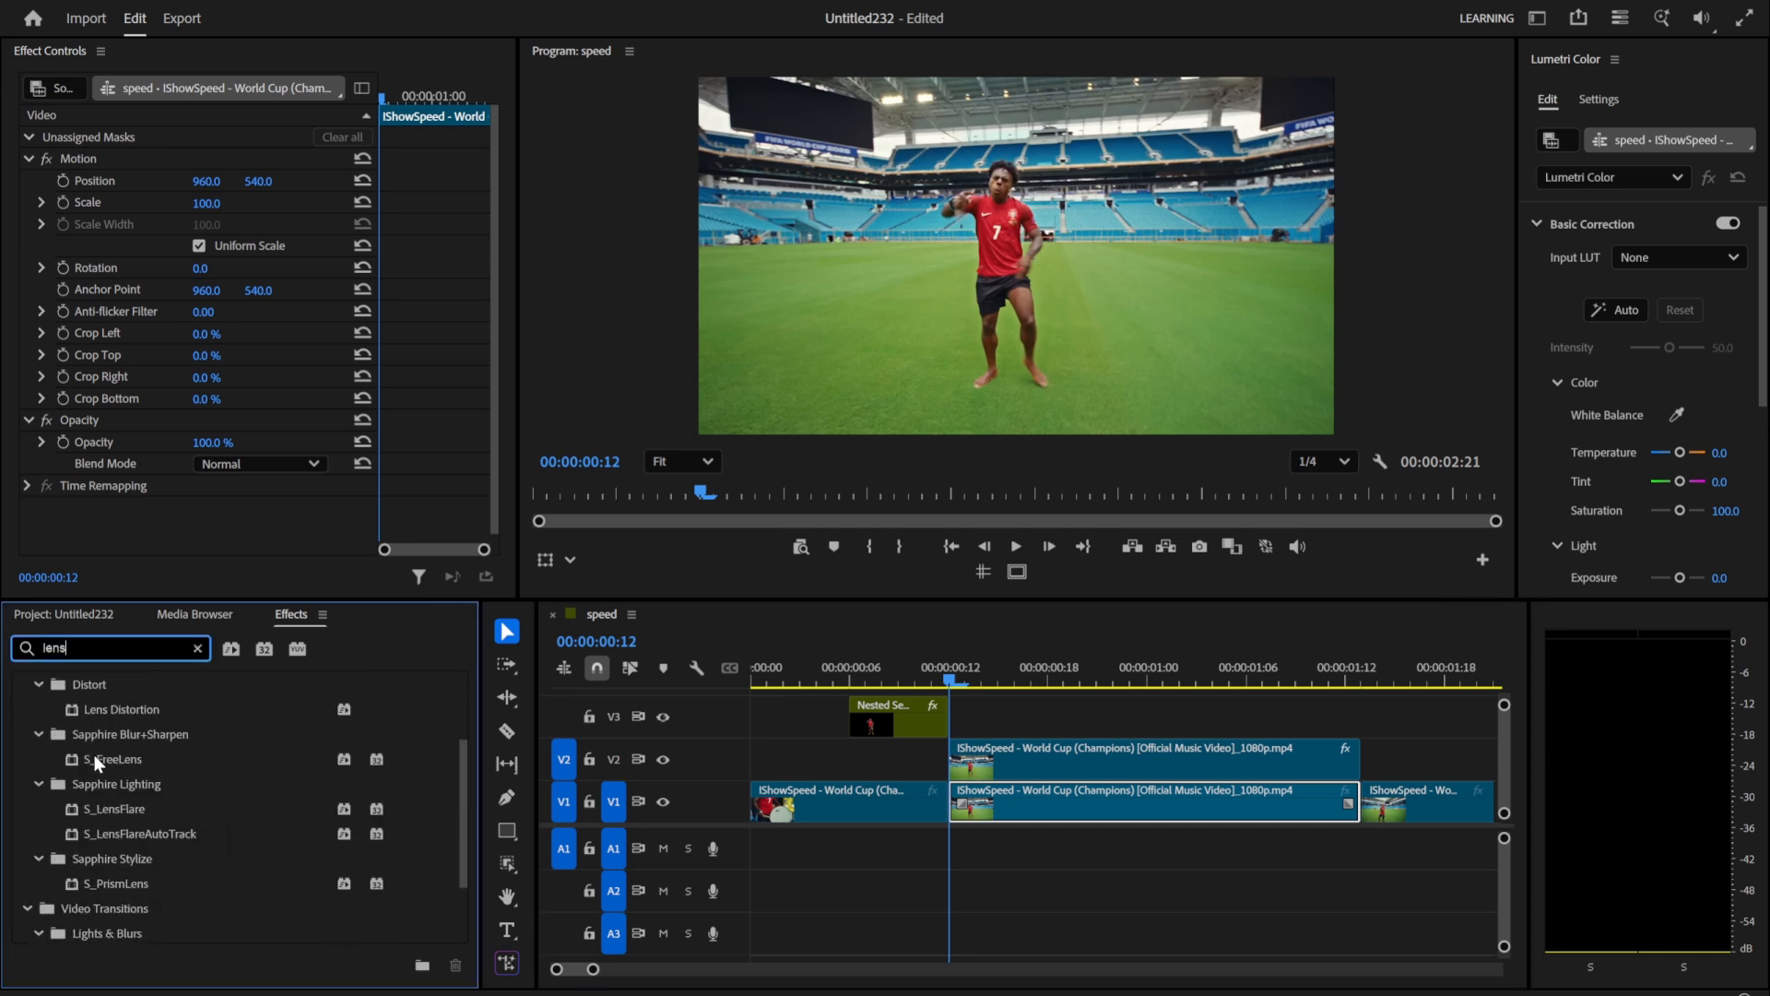
click(124, 709)
drag(657, 803, 974, 812)
scroll(82, 496, down, 2)
scroll(81, 496, down, 2)
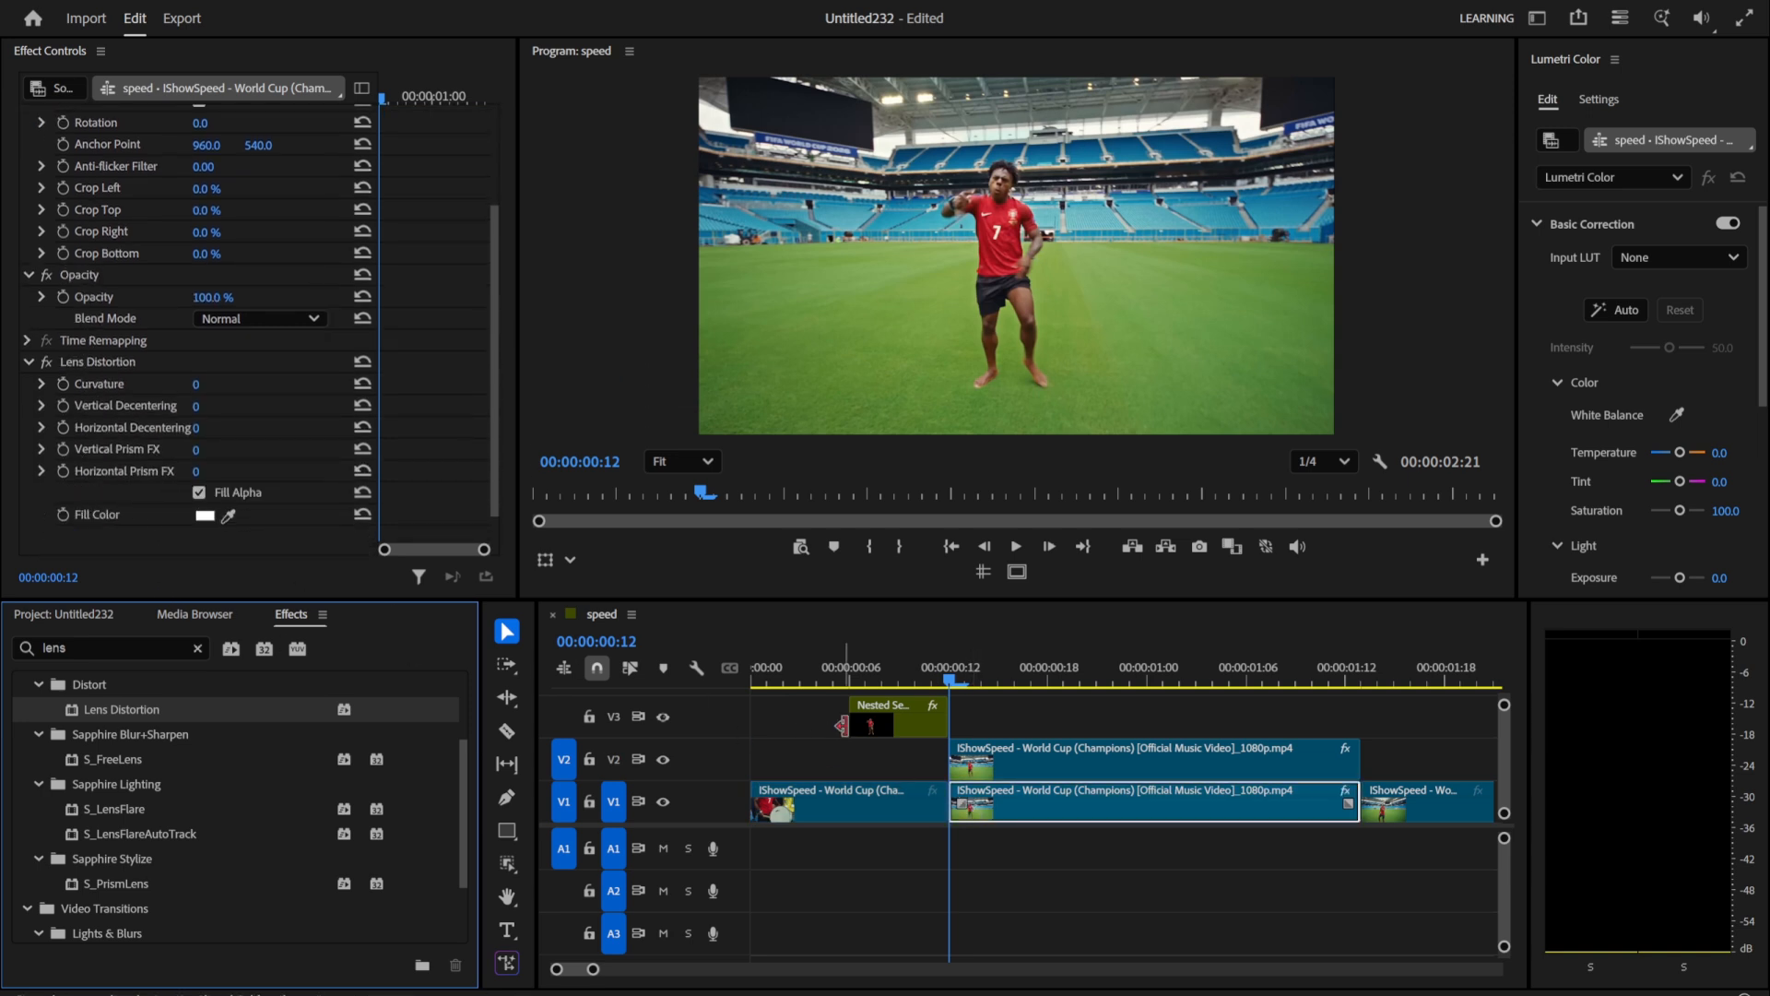
Step: Keyframe the Lens Distortion curvature at 0 on 00:00:00:18 and -100 on 00:00:00:12, and play the result
drag(961, 678, 1045, 689)
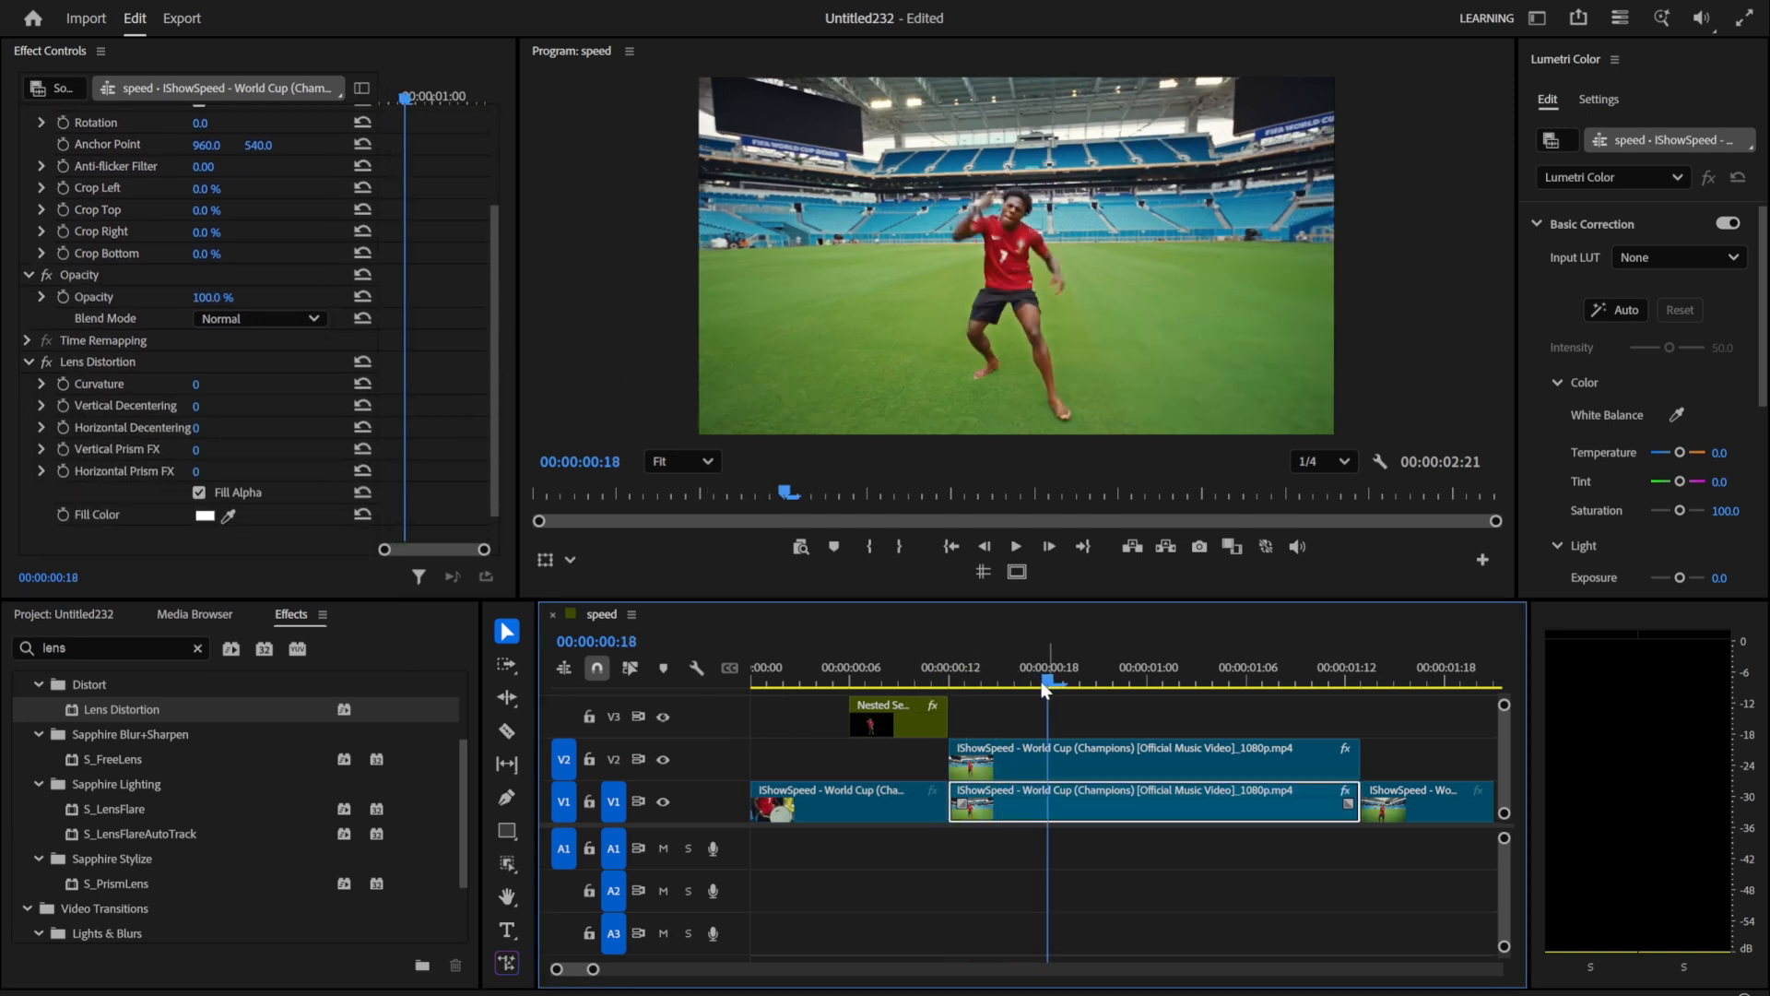
click(61, 385)
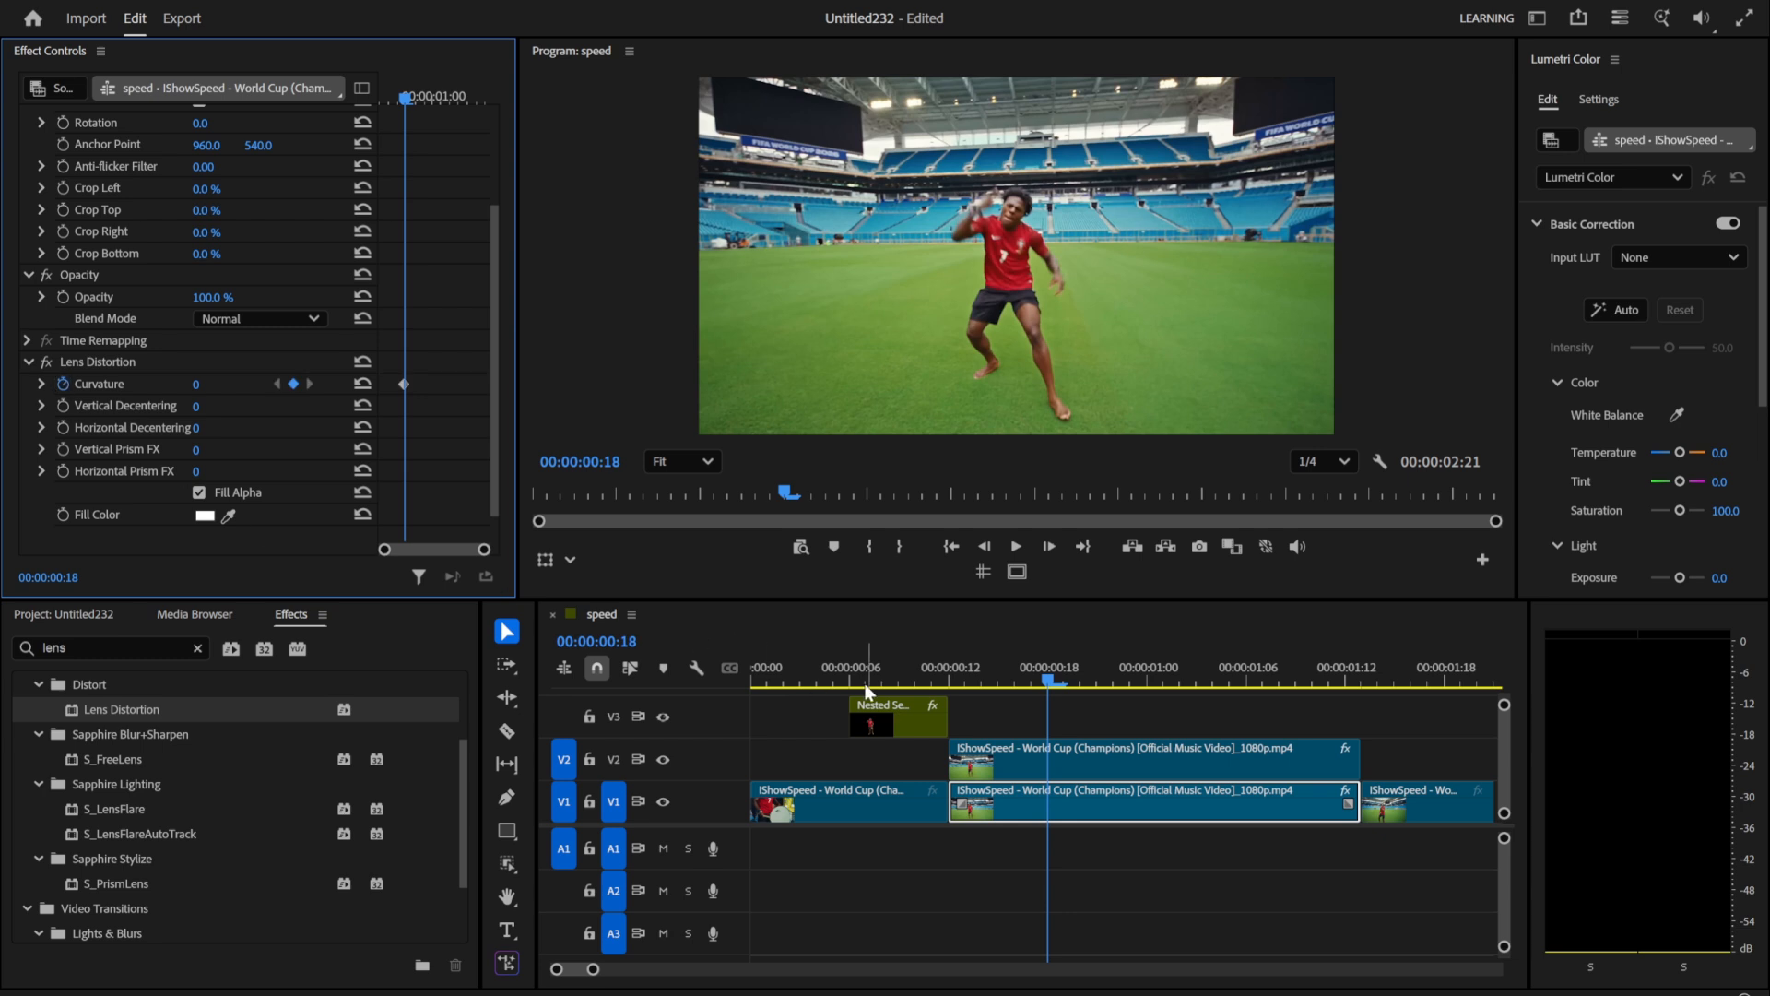
click(960, 673)
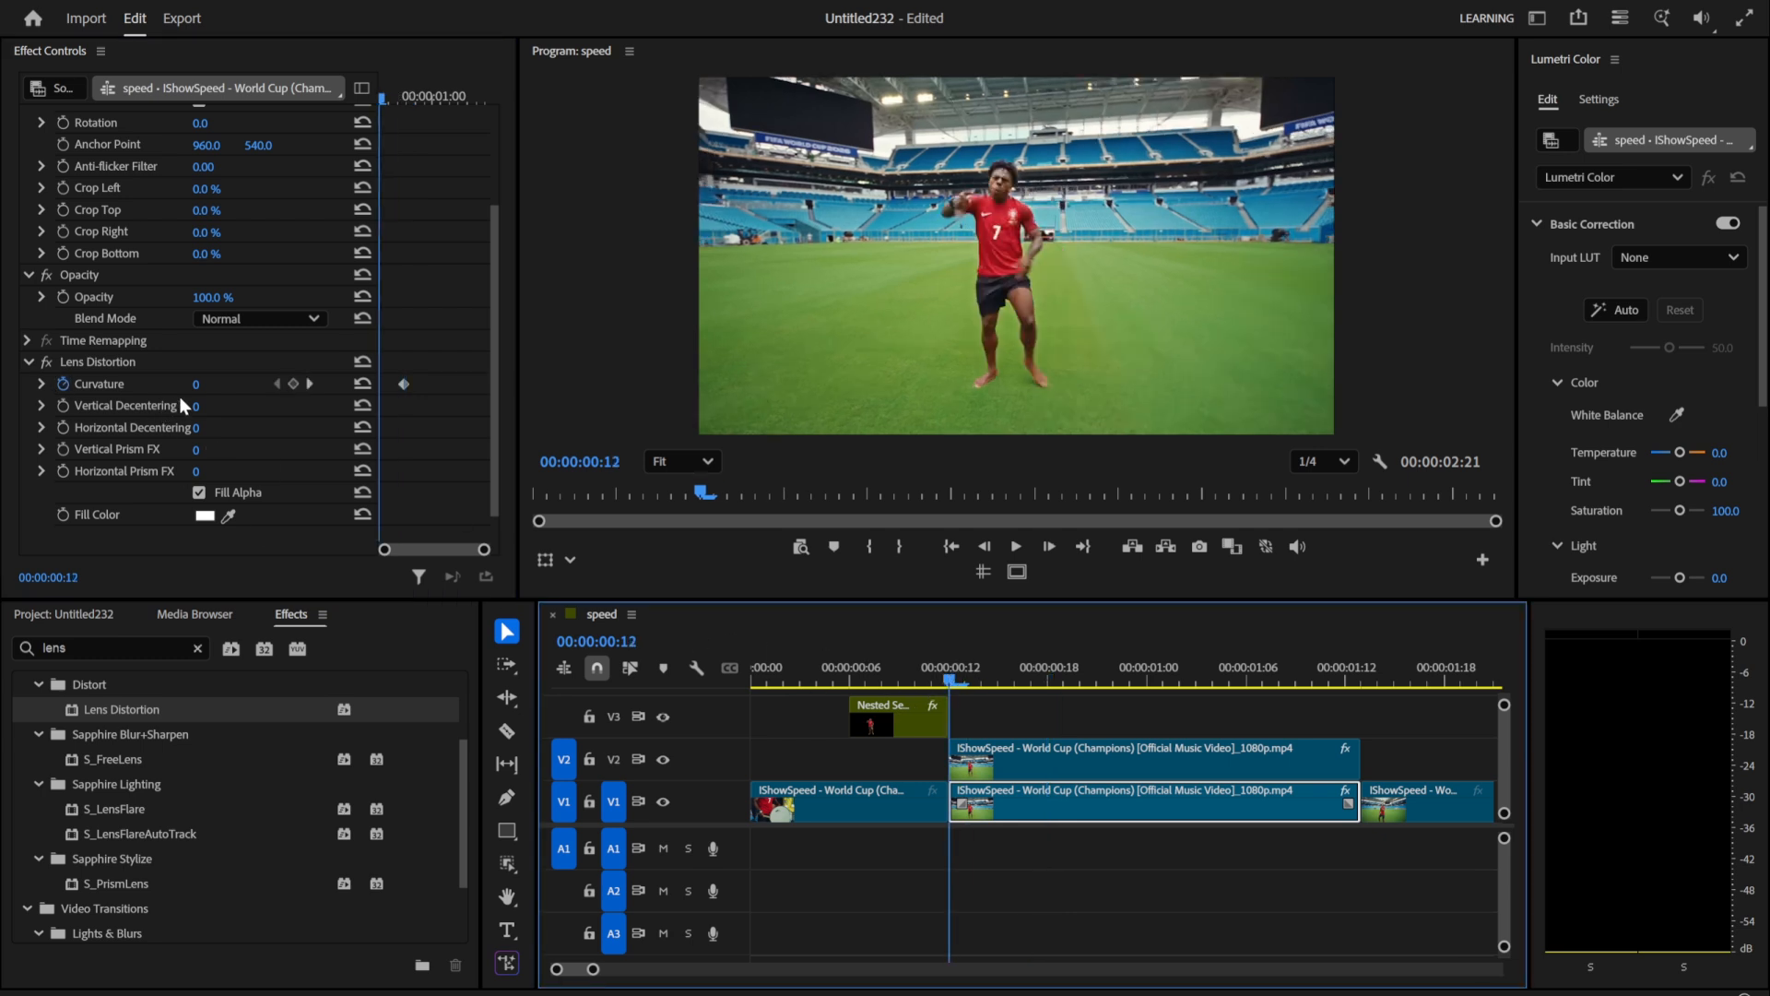
drag(191, 384, 99, 383)
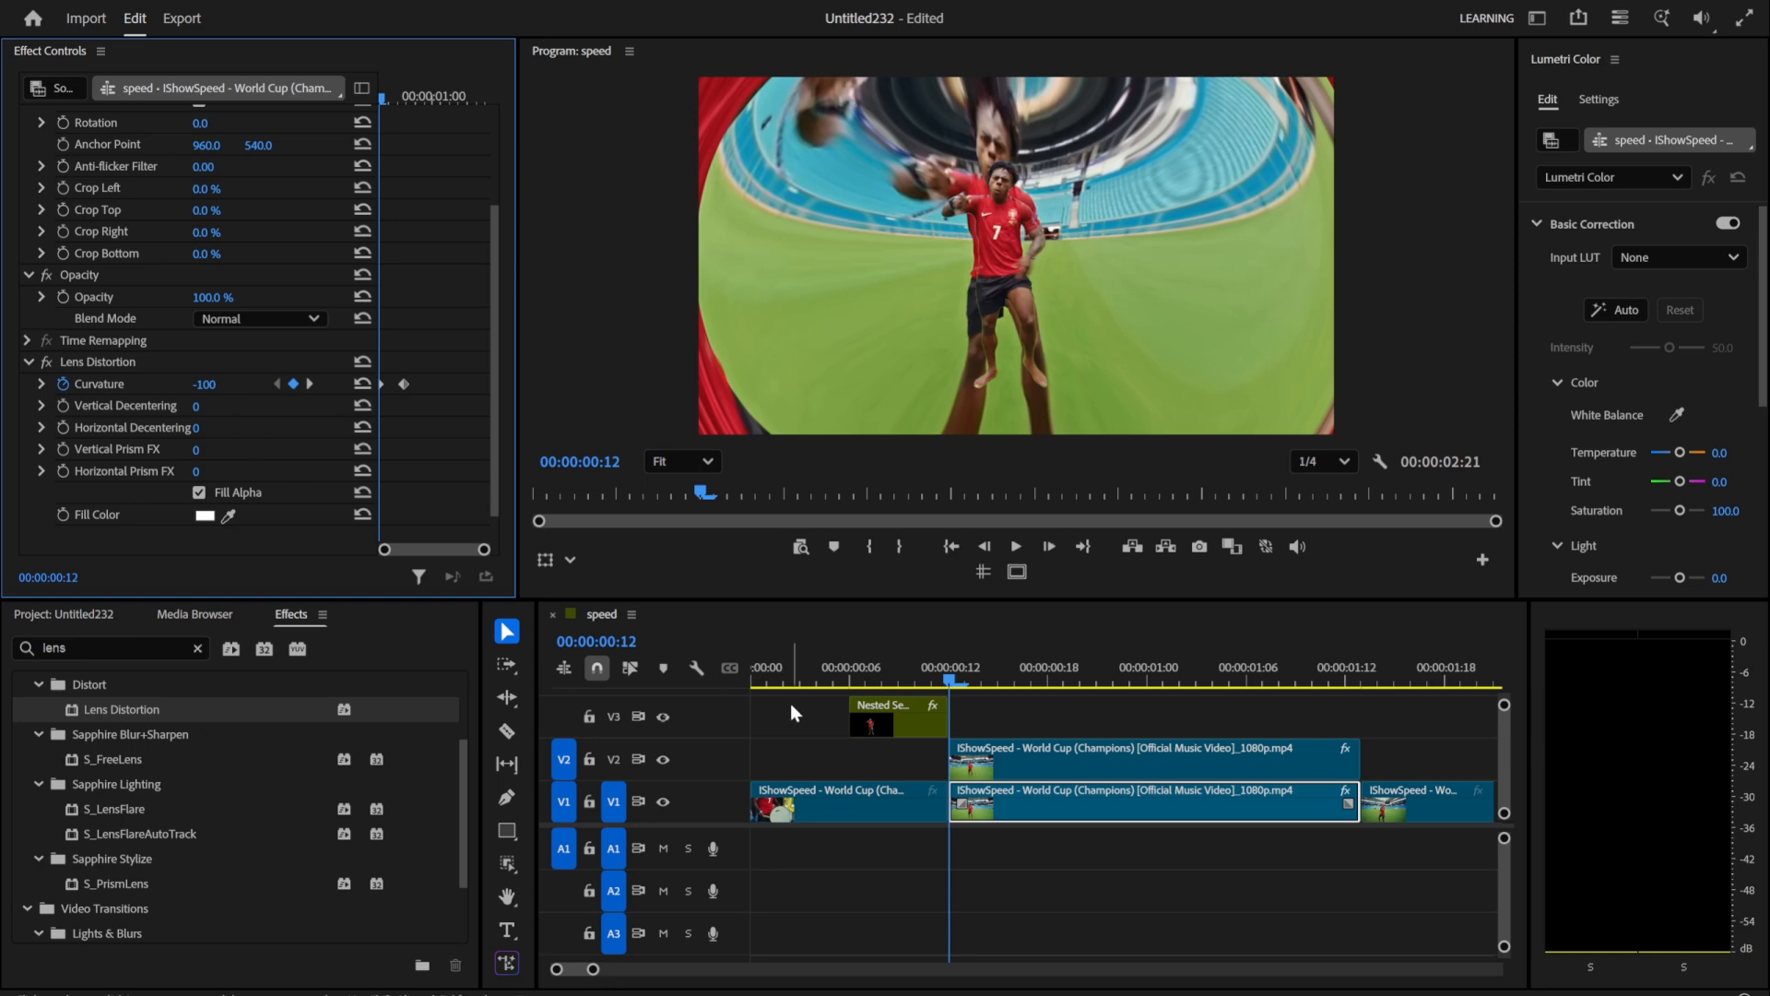
click(788, 660)
key(space)
key(space)
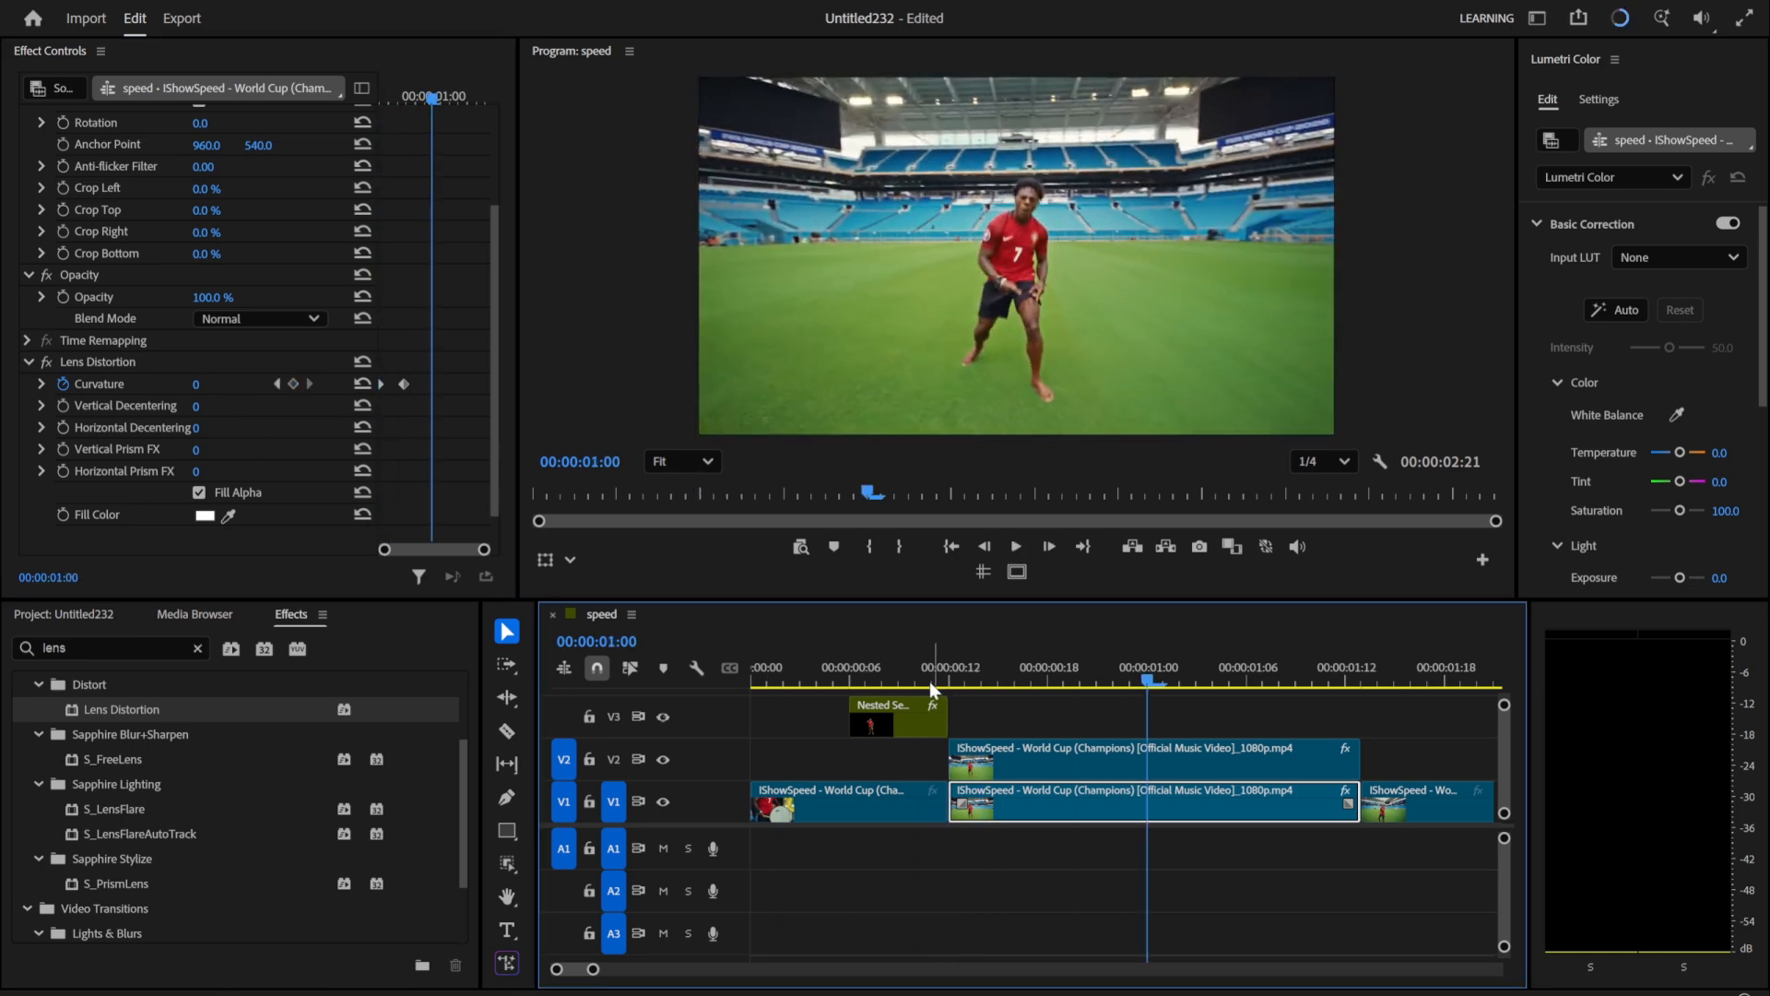
Step: Move the ending Curvature keyframe to 00:00:00:20
drag(929, 682, 1048, 680)
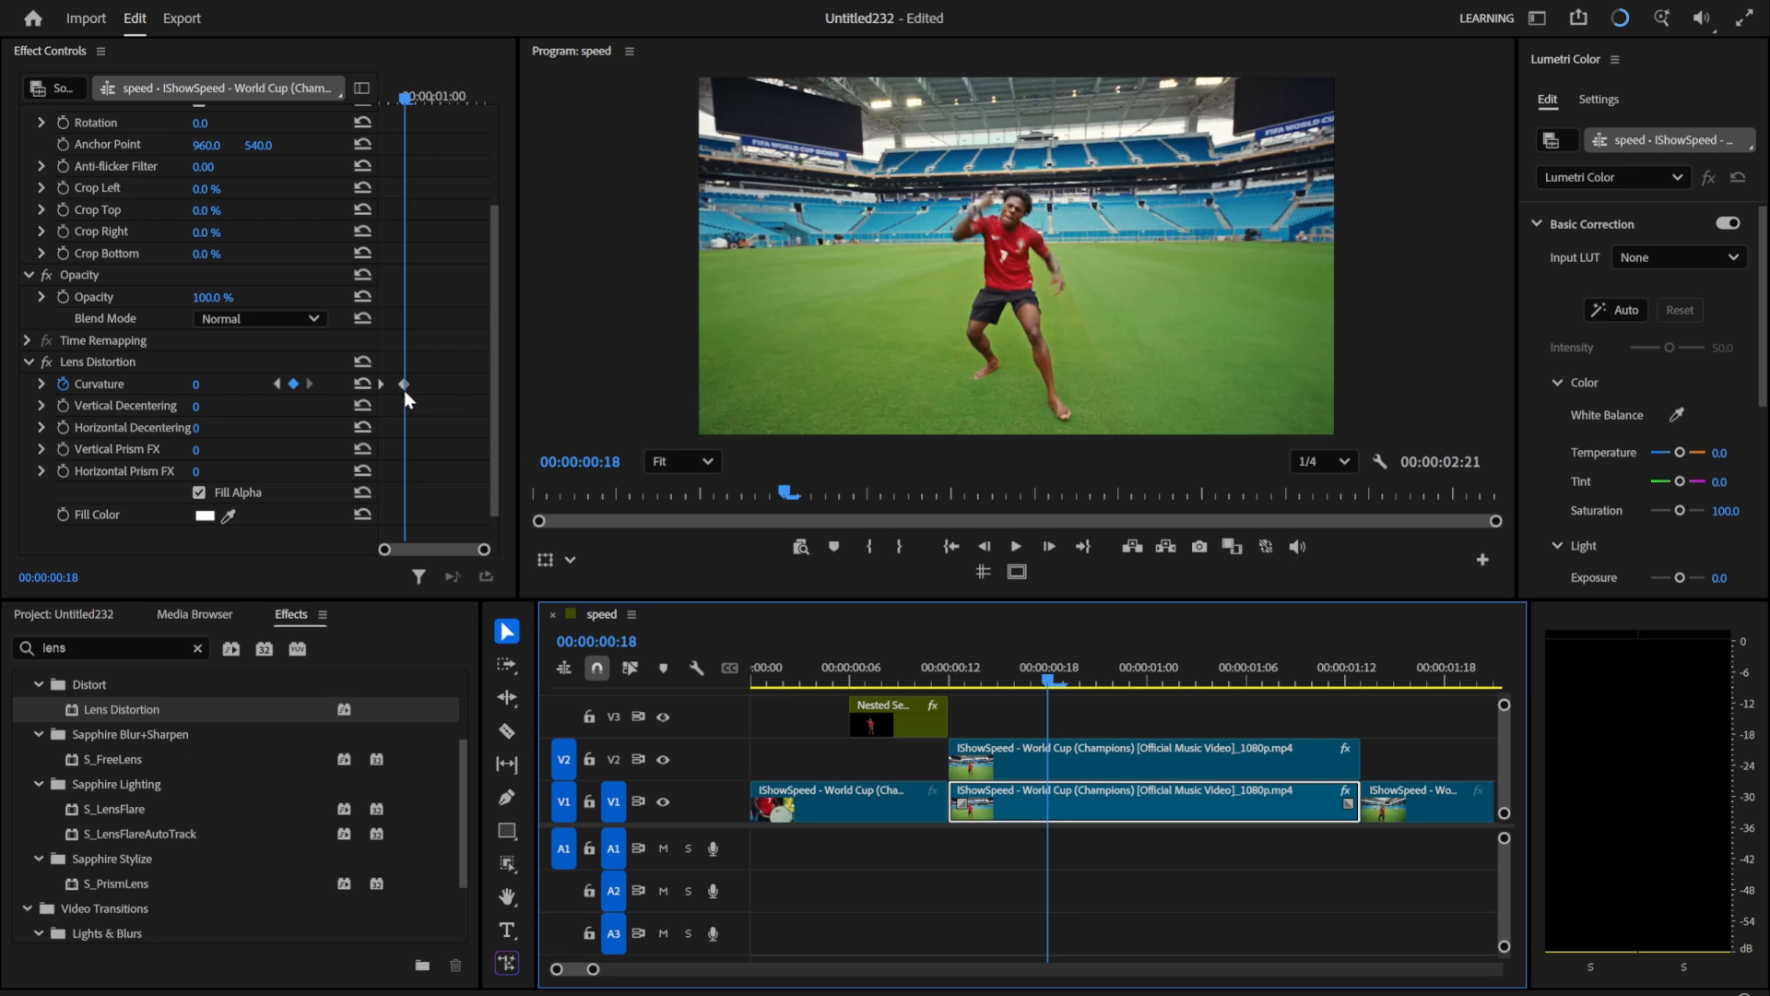
drag(404, 390, 412, 384)
drag(1043, 681, 1088, 679)
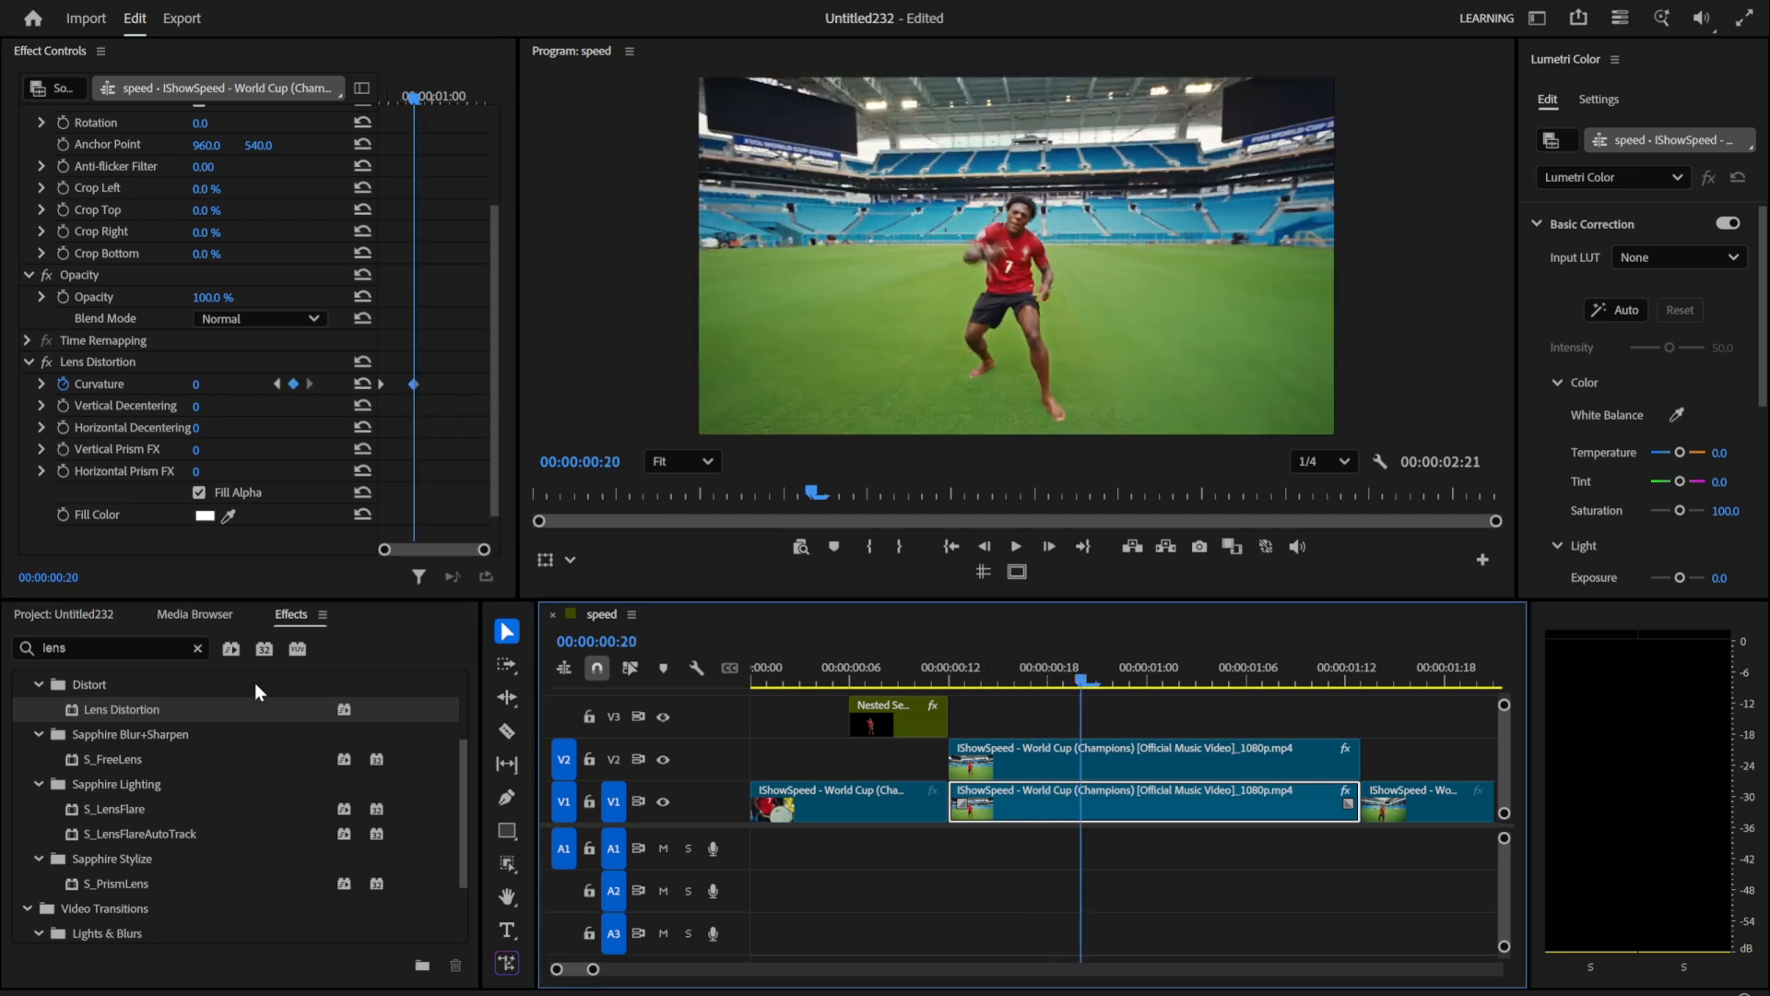
Step: Search the effects for "turb" and apply Turbulent Displace to the same V1 clip
click(199, 649)
text(t)
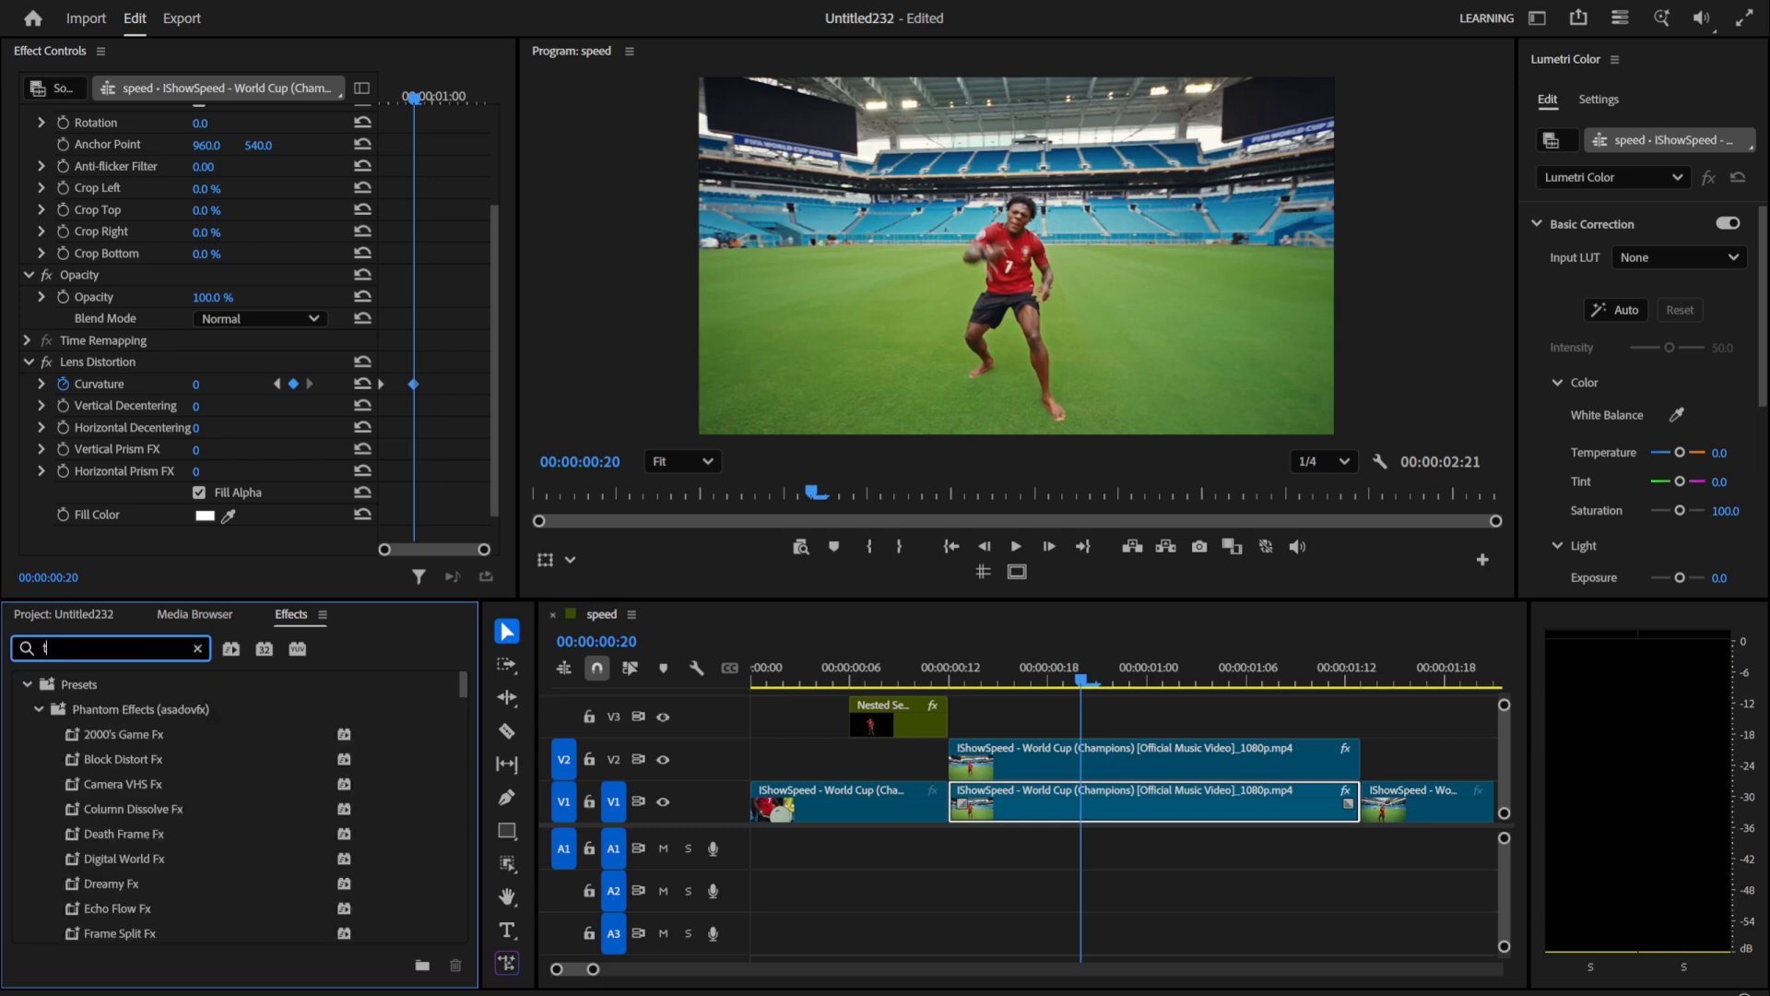
text(urb)
drag(138, 833, 986, 809)
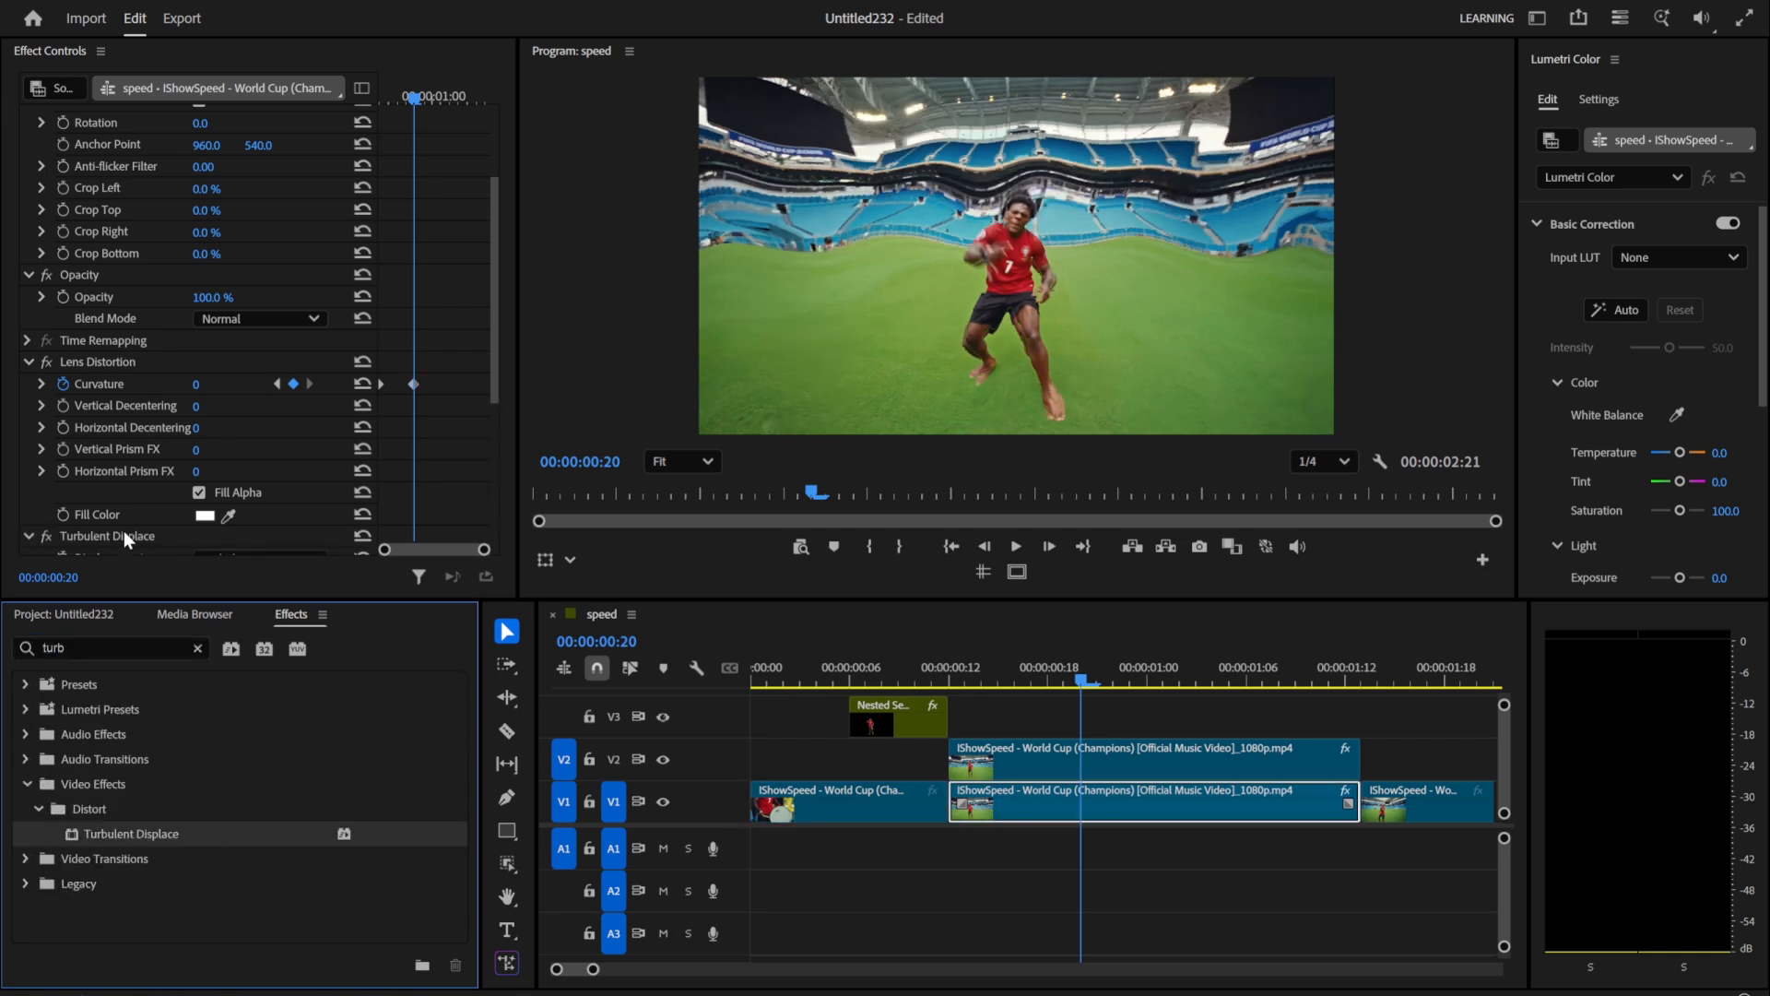
scroll(80, 466, down, 5)
scroll(64, 416, down, 3)
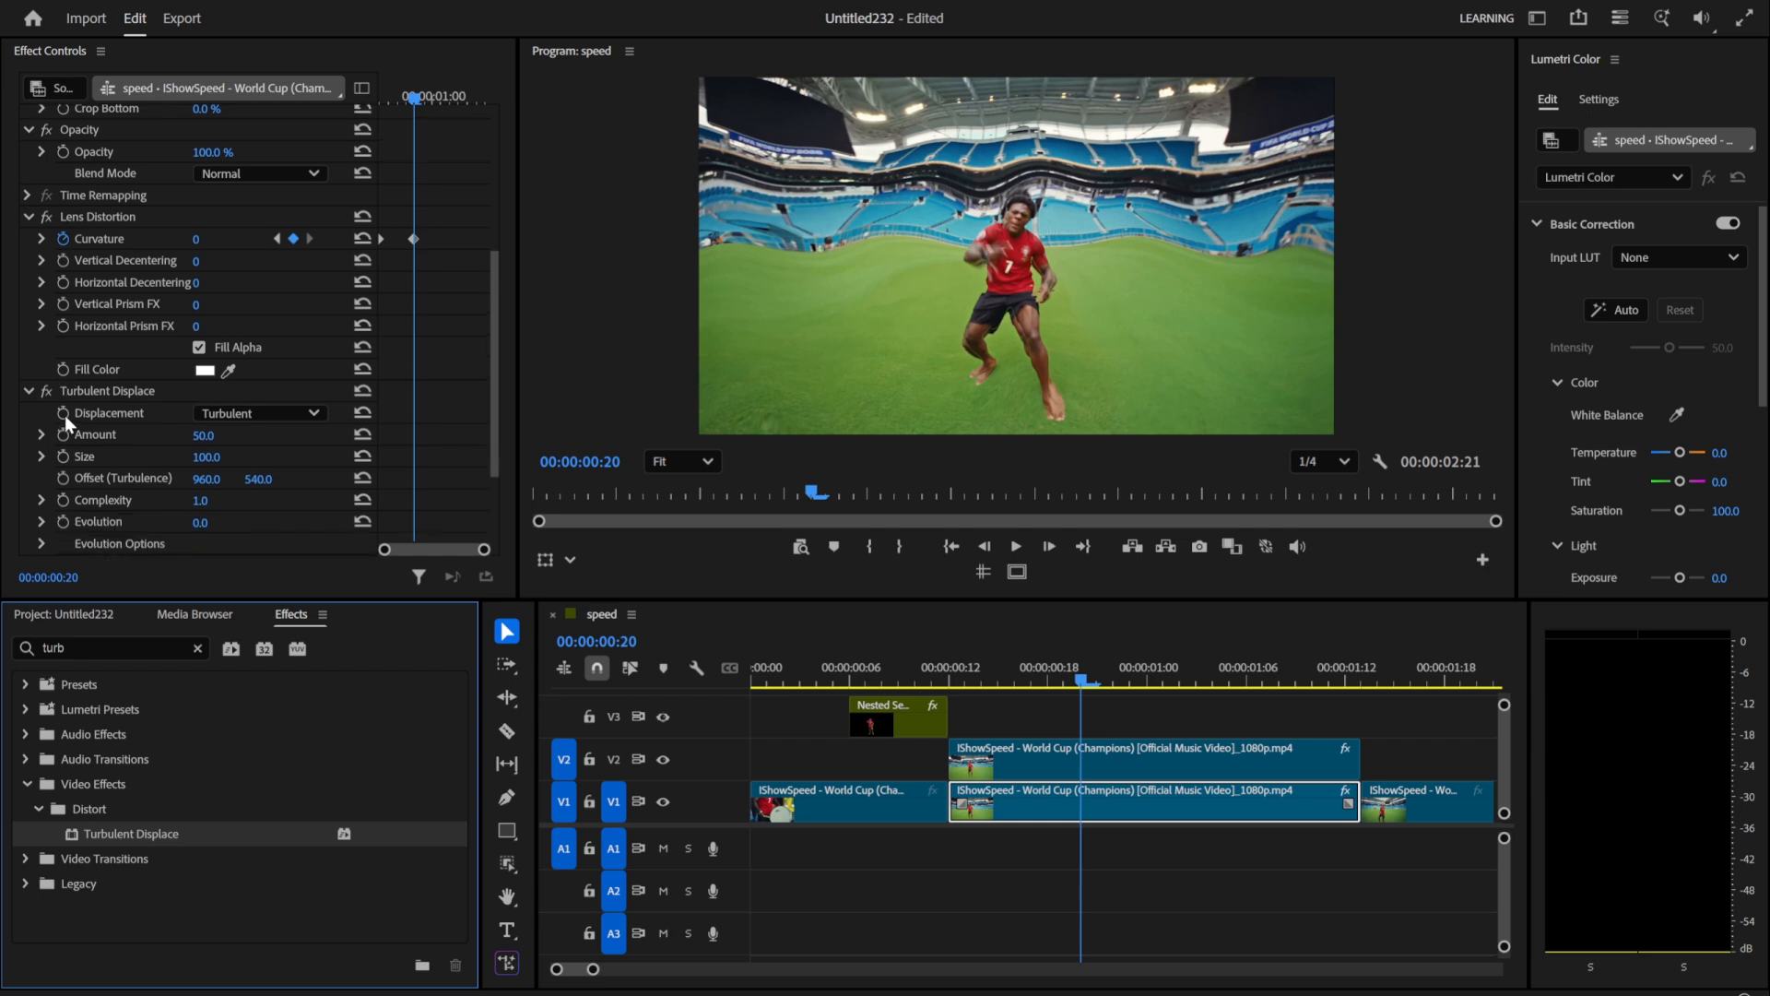
Step: Set the Turbulent Displace amount to 0 and enable keyframing for amount, size and evolution at 00:00:00:20
drag(198, 420, 124, 421)
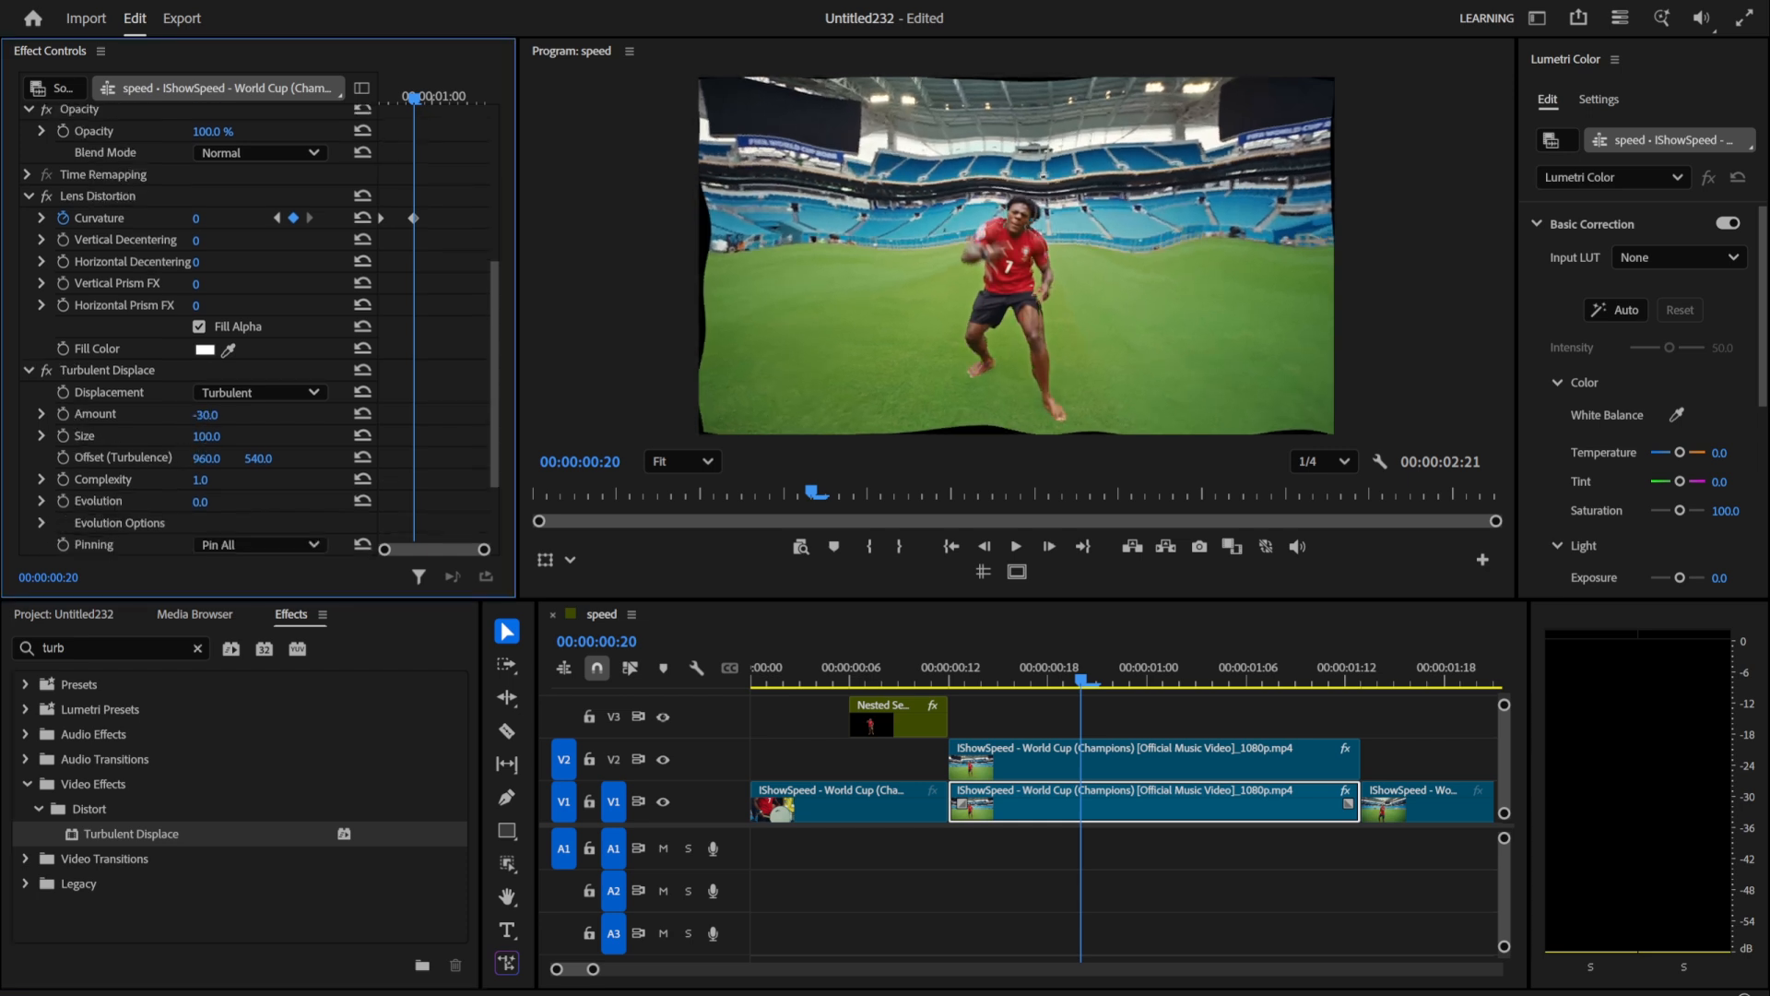
click(221, 412)
text(0)
key(Return)
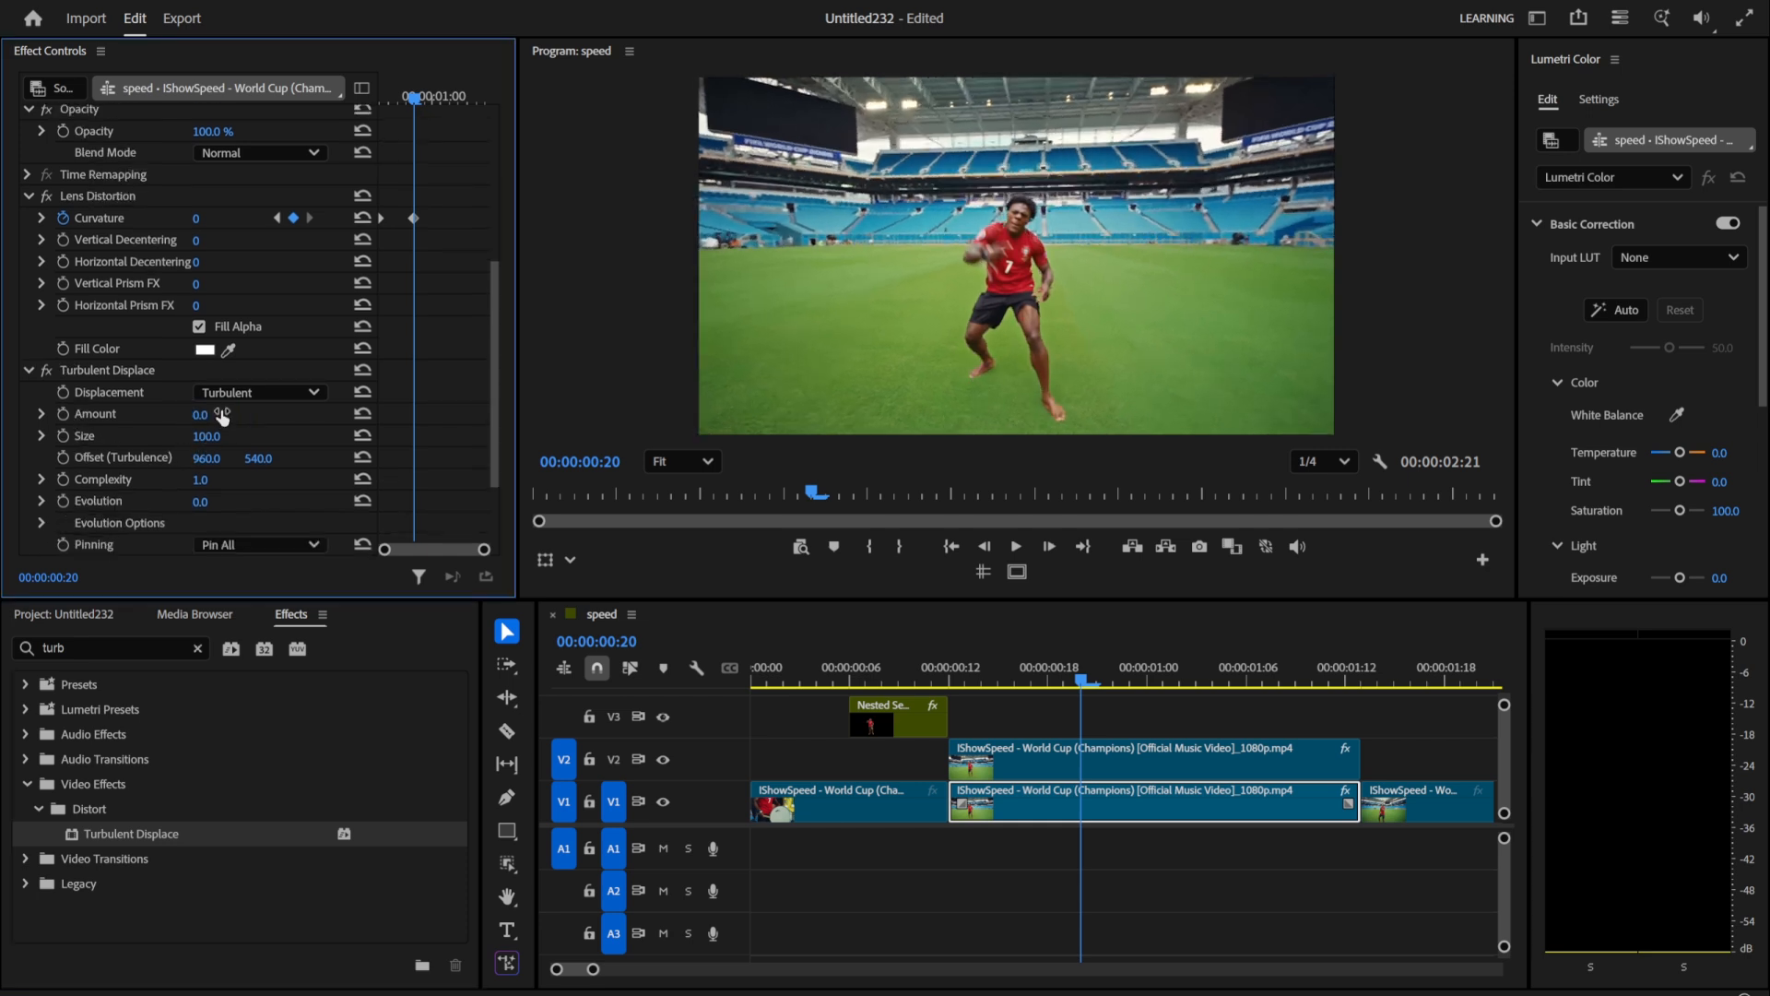
click(63, 414)
click(63, 435)
click(64, 498)
Step: At 00:00:00:12, set the Turbulent Displace amount to 60 and size to 150
drag(1069, 675, 949, 677)
drag(200, 414, 222, 416)
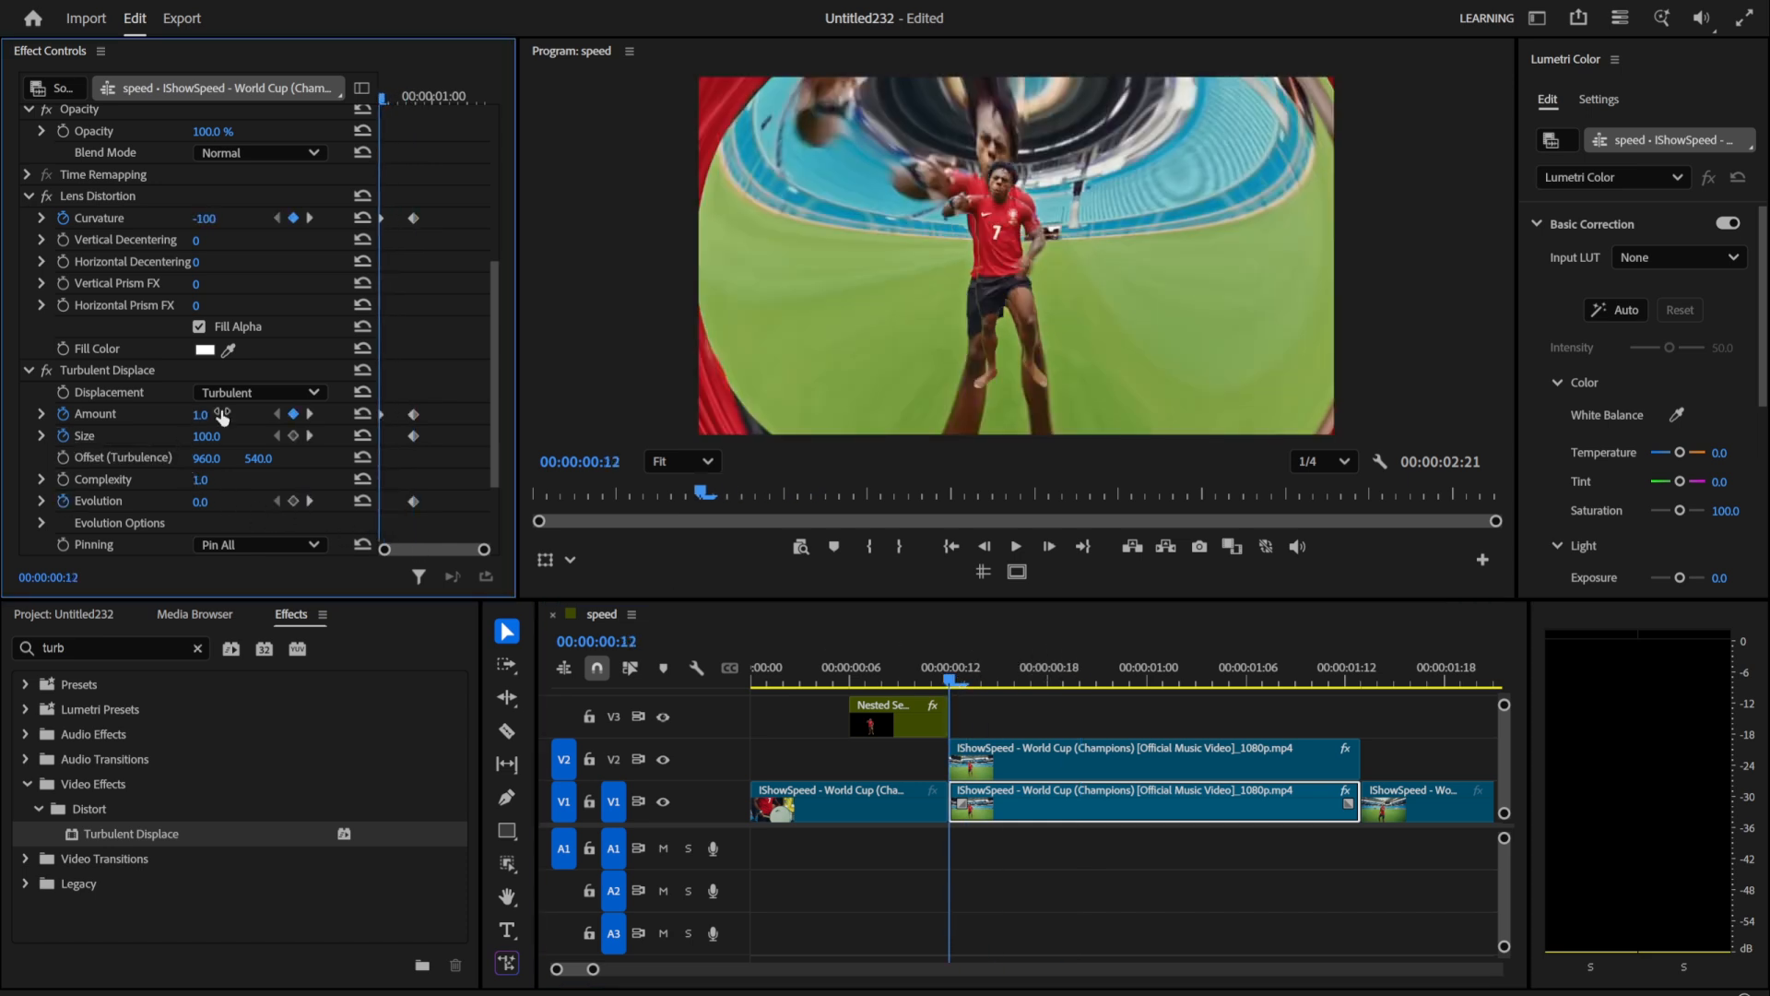
click(220, 413)
text(60)
key(Return)
click(221, 431)
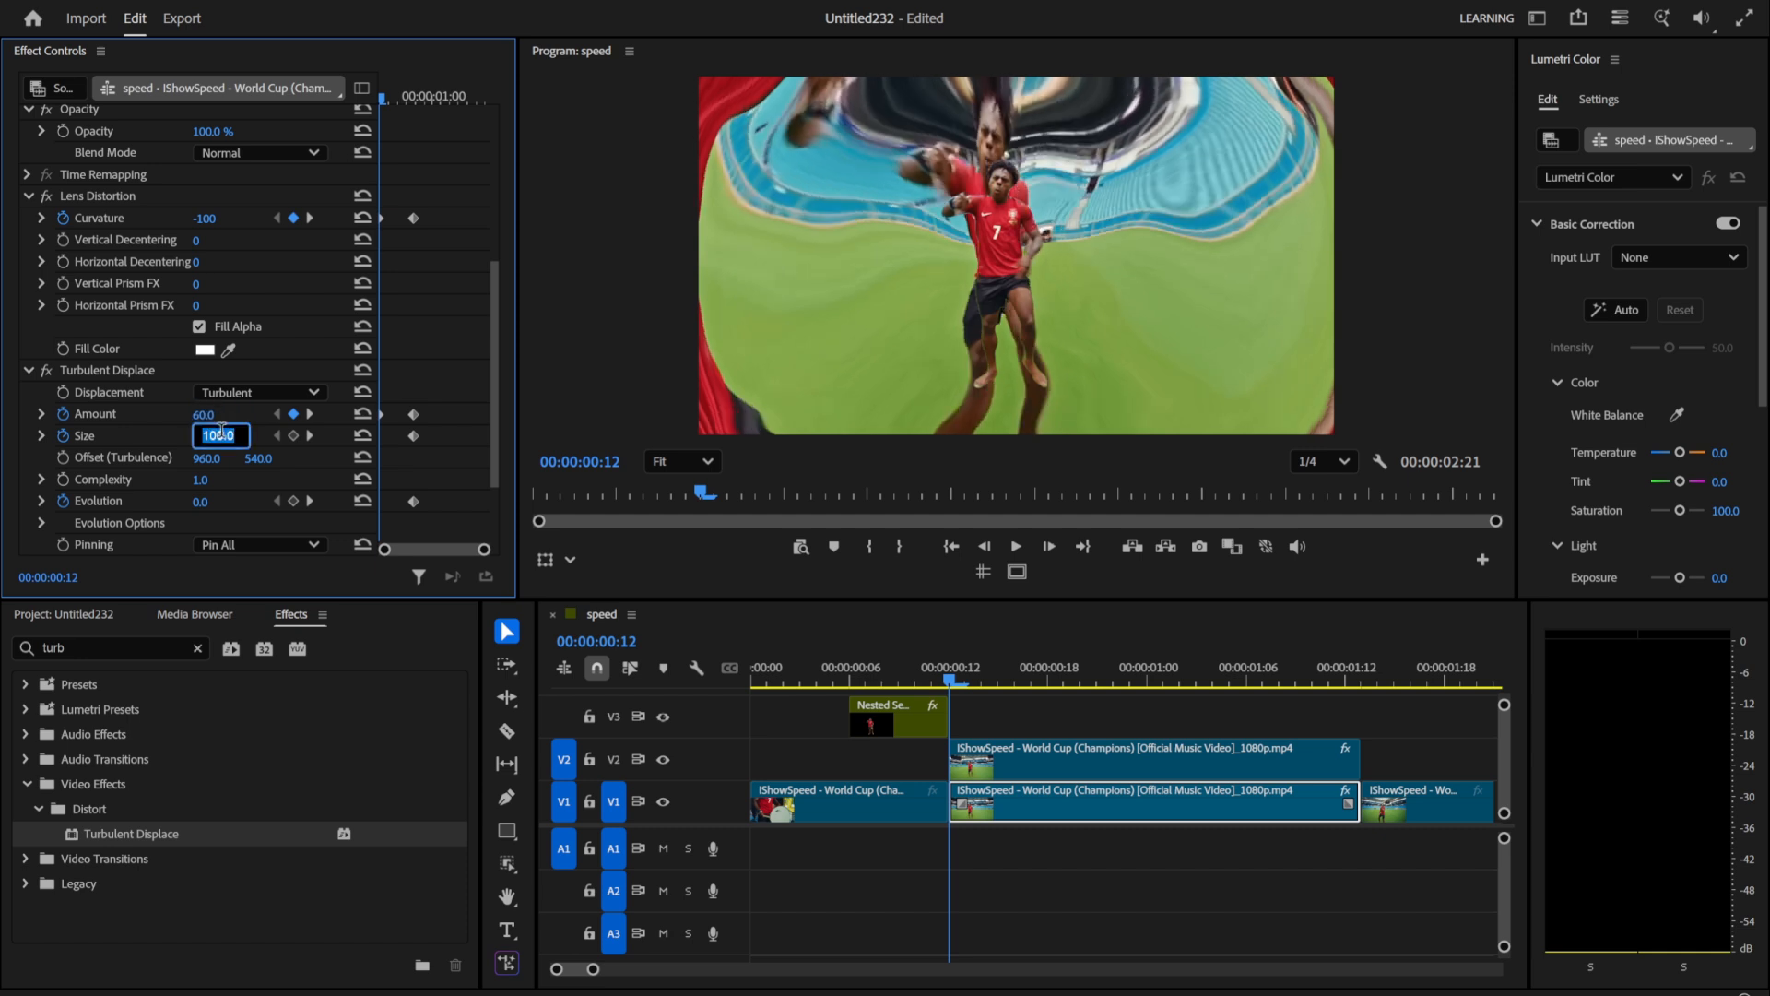
text(150)
key(Return)
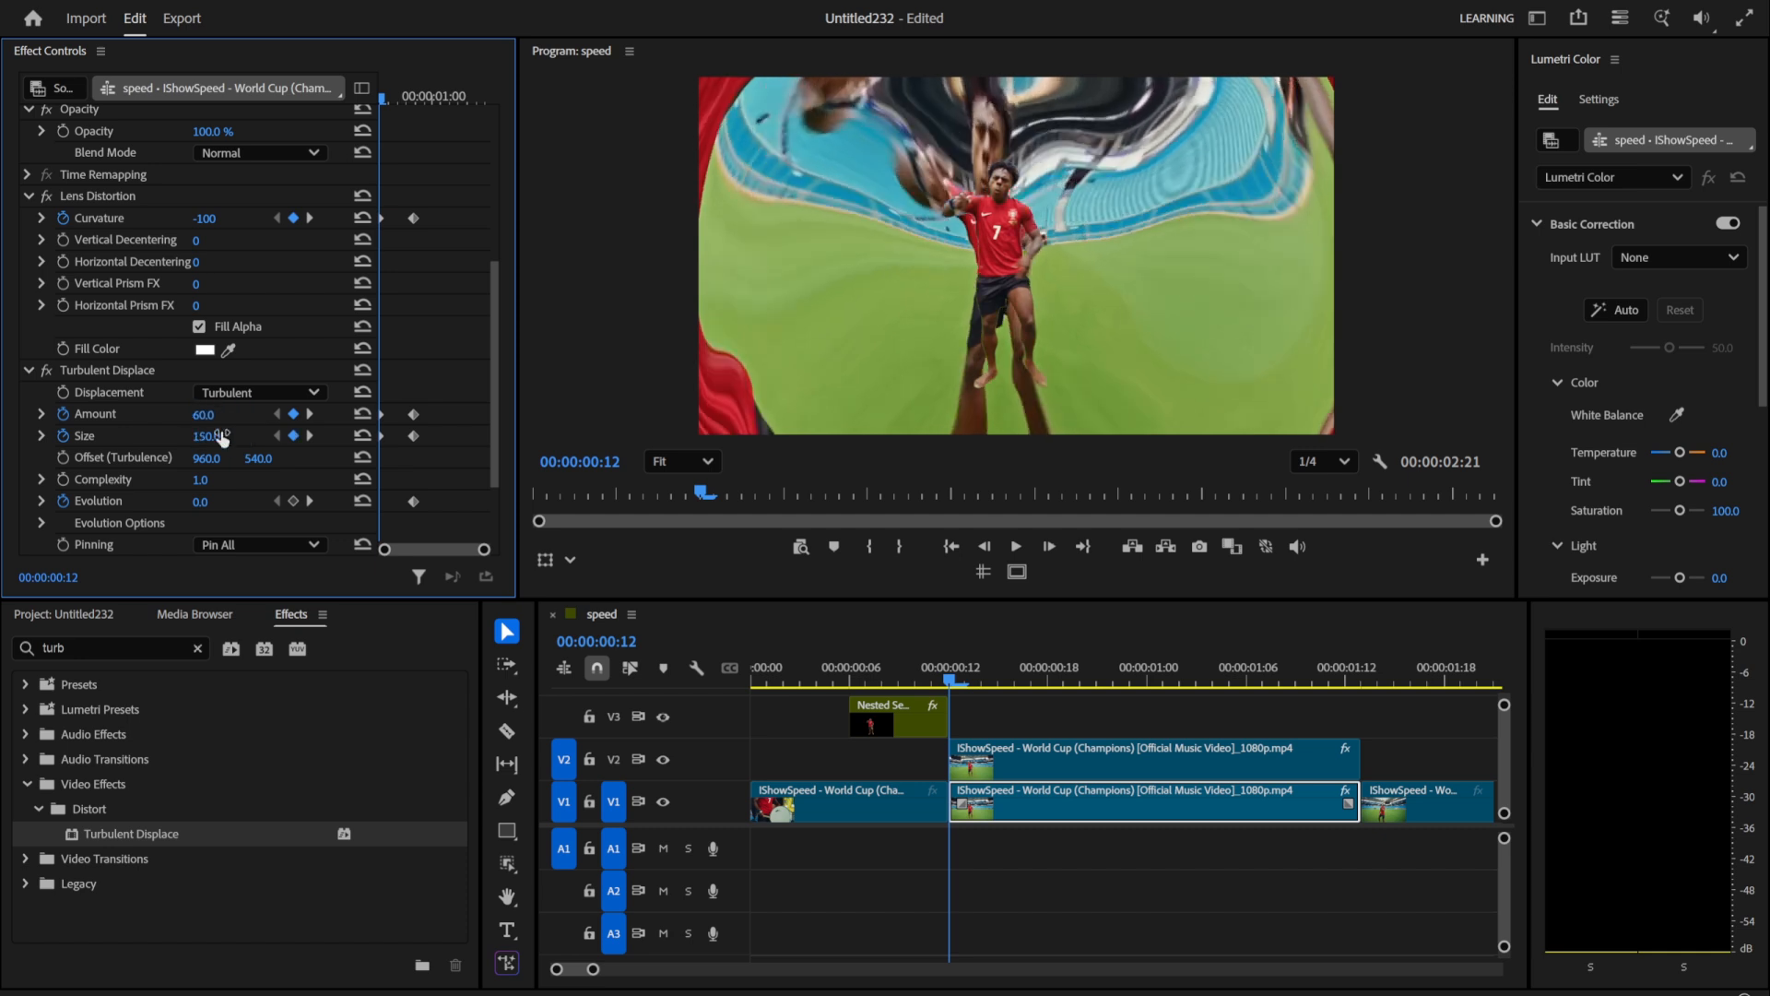
Step: Set the starting Turbulent Displace evolution to -200° and play the transition from near the beginning
click(201, 502)
text(-200)
key(Return)
click(773, 668)
key(space)
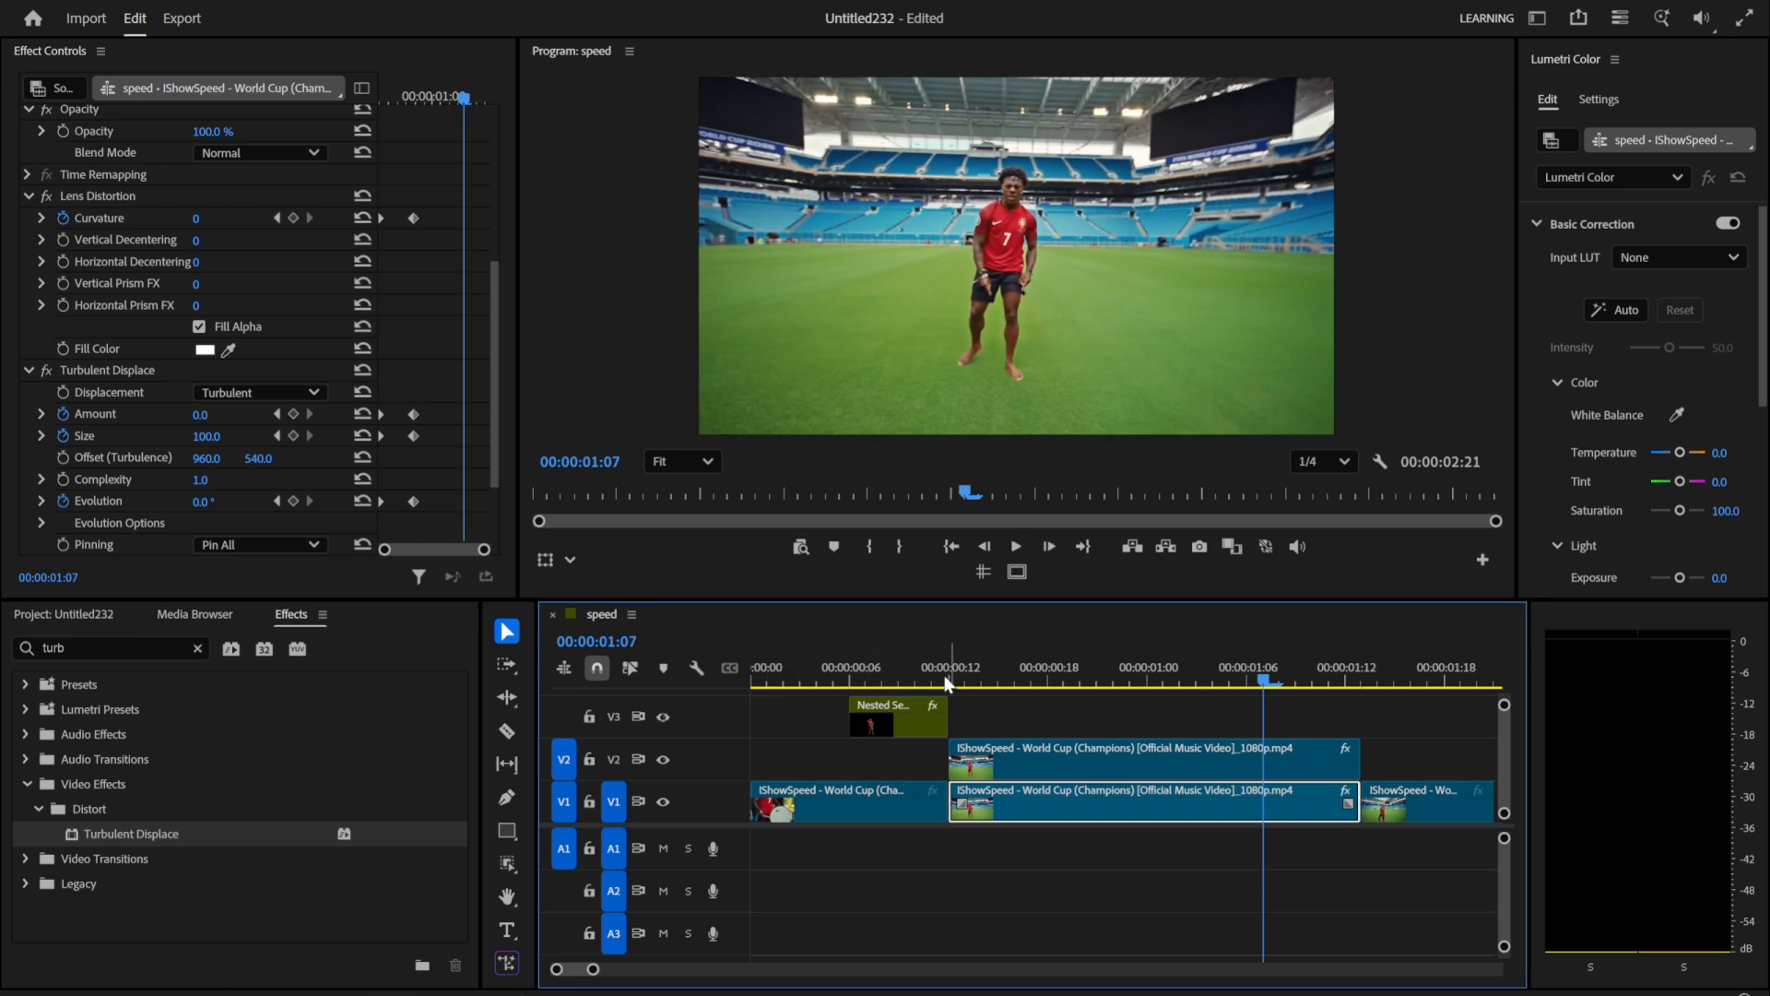
Step: Search the effects for "echo" and apply Echo Glow to the V1 clip starting at 00:00:00:12
click(949, 669)
click(197, 648)
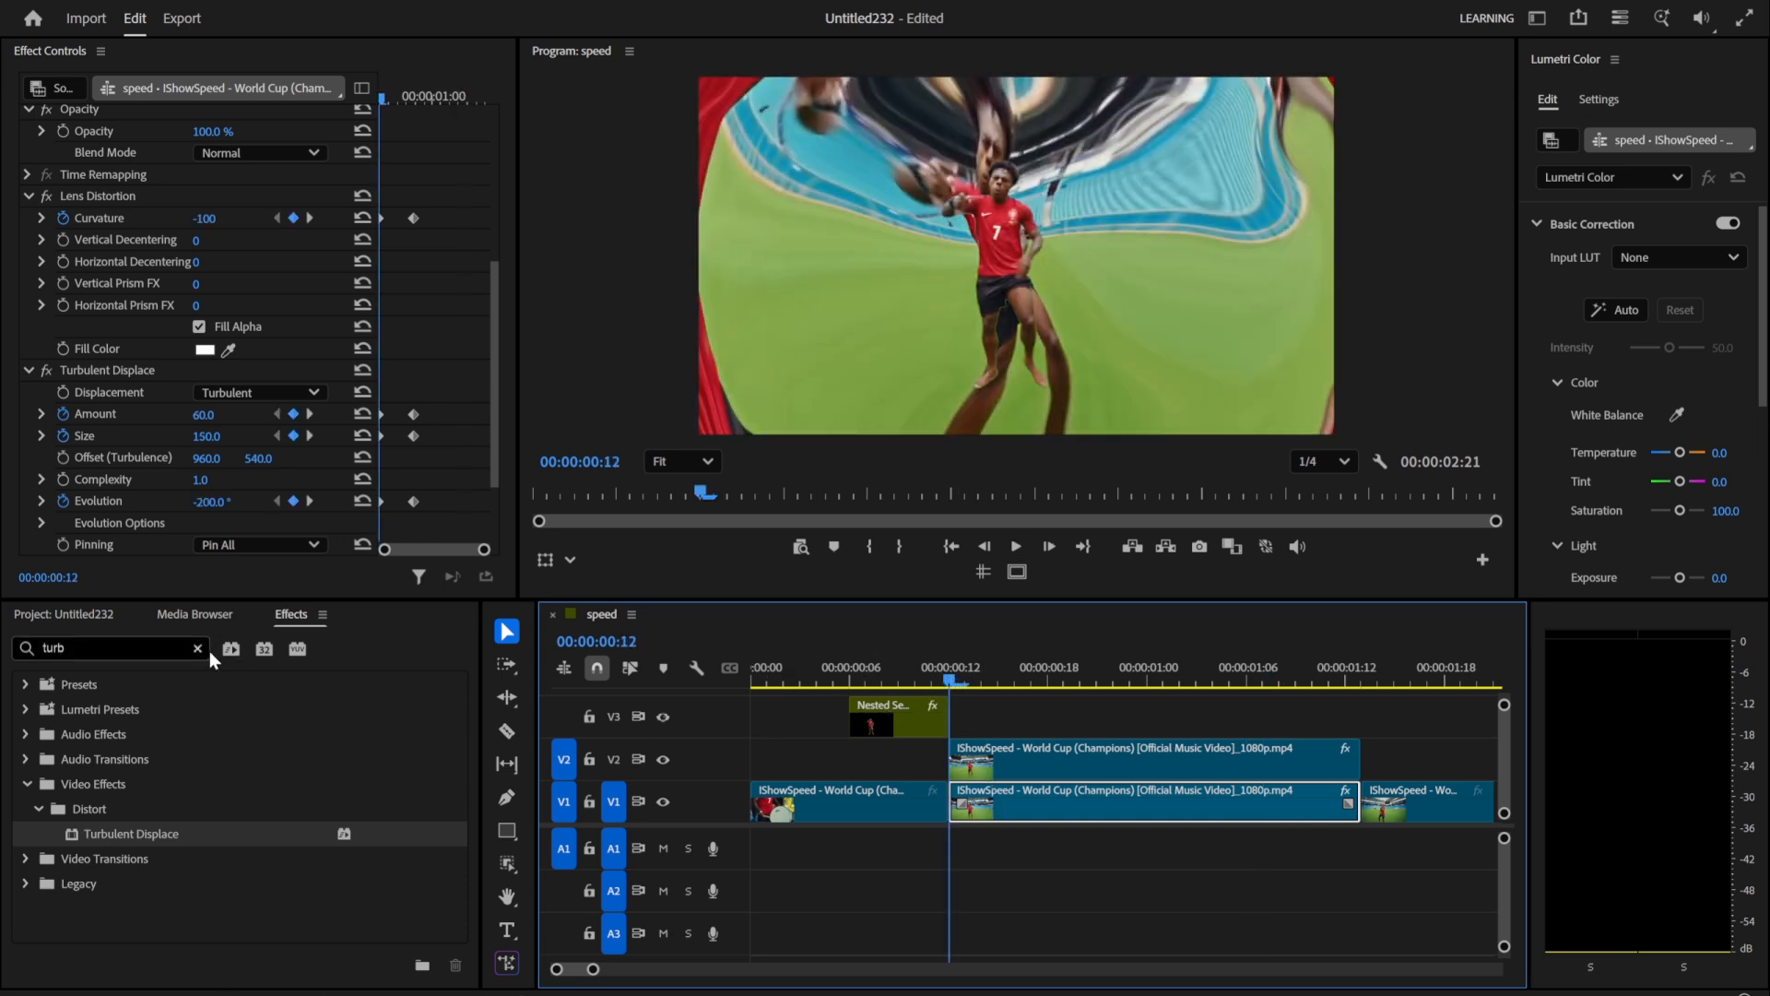
text(echo)
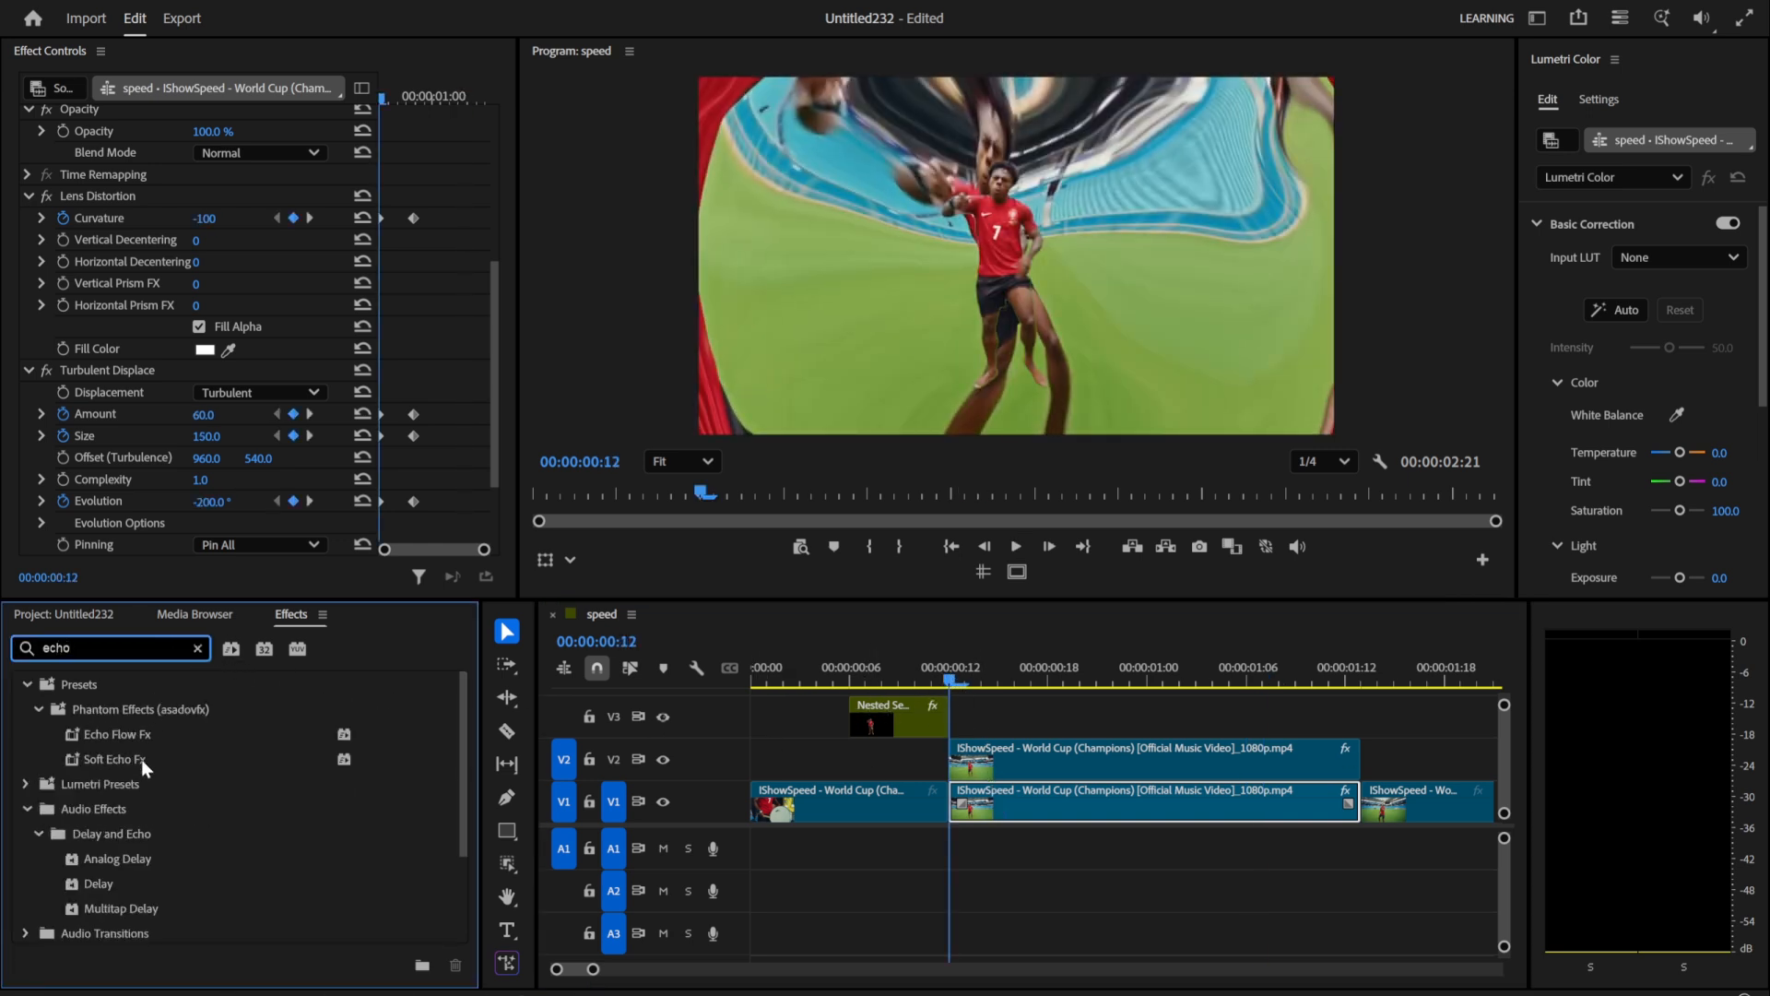
scroll(141, 760, down, 3)
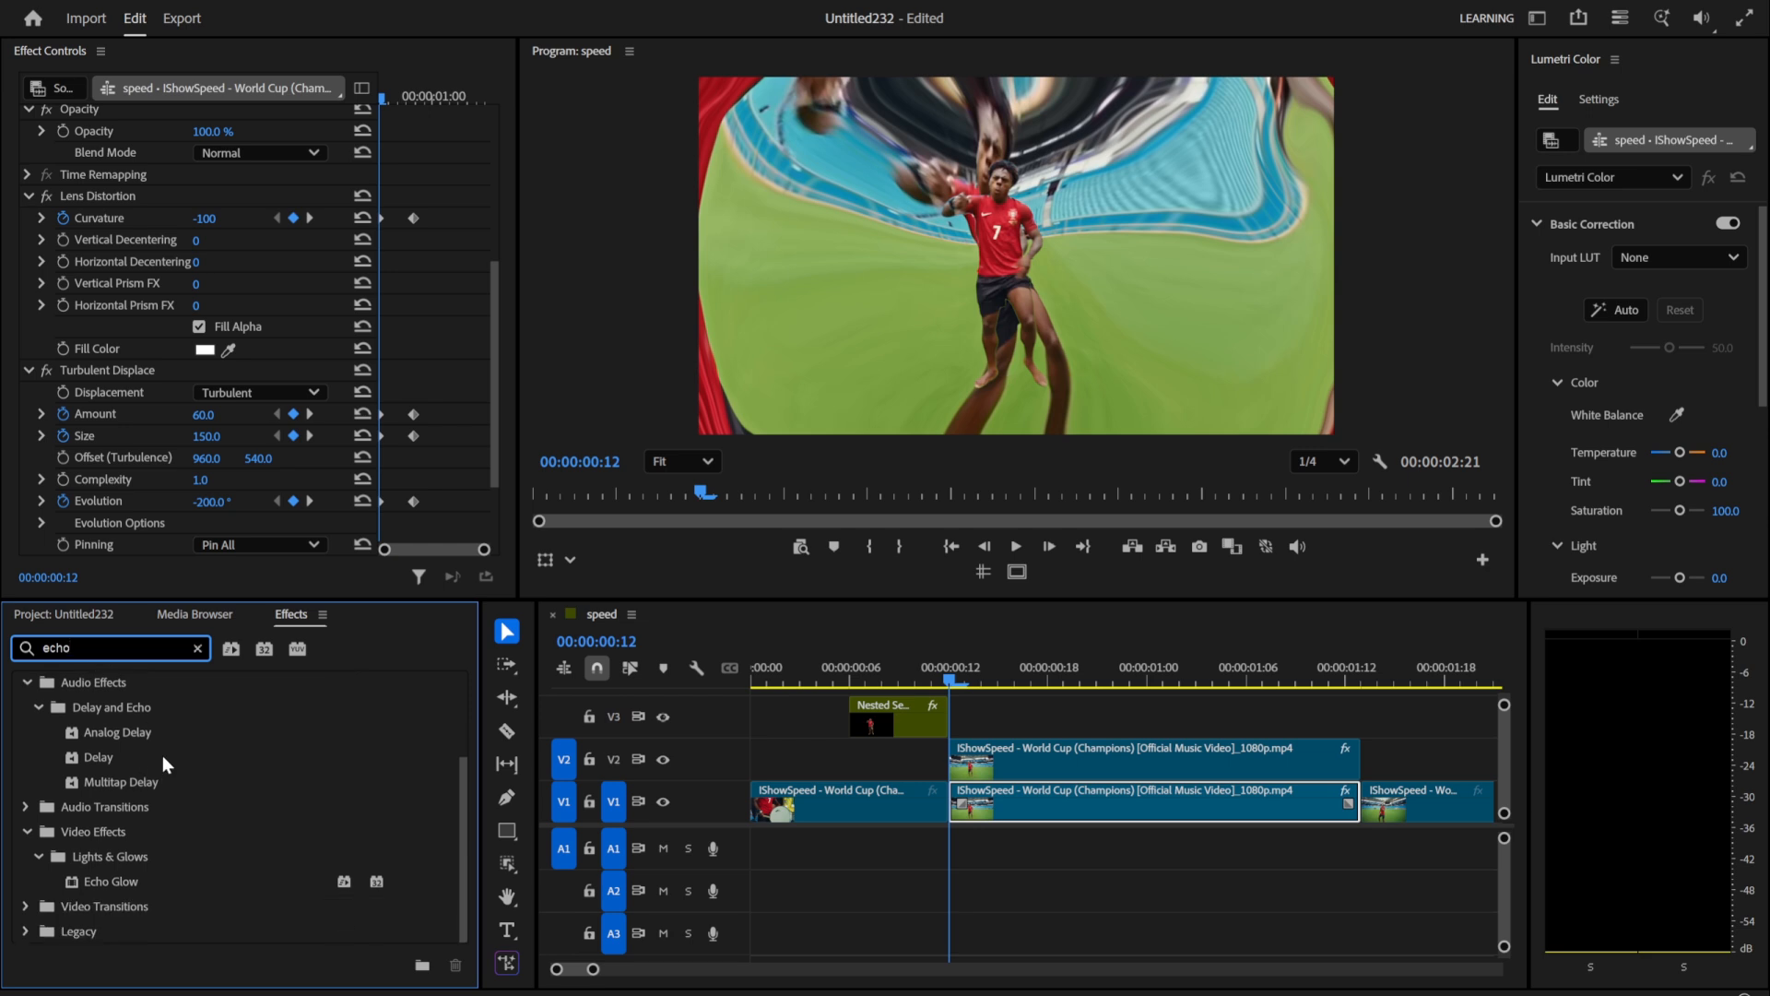
drag(102, 889, 957, 812)
scroll(138, 512, down, 5)
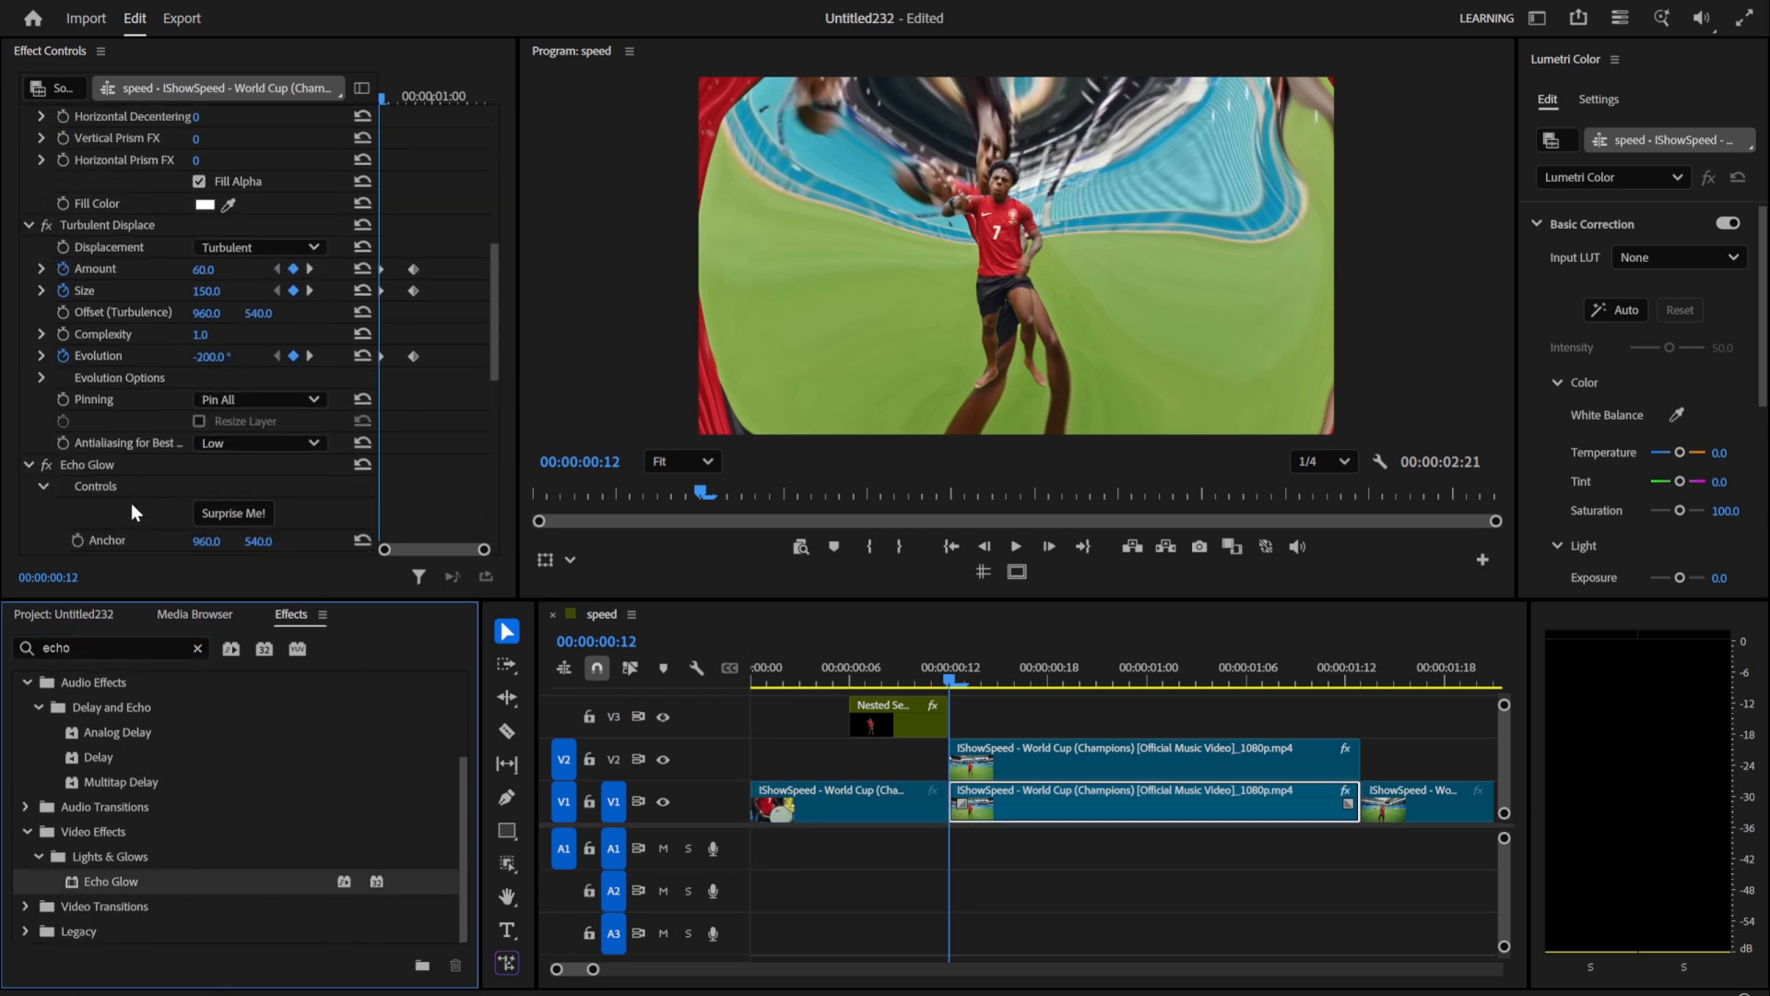
Step: Randomize the Echo Glow settings, set Steps to 32 and enable Steps keyframing at 00:00:00:12
click(233, 243)
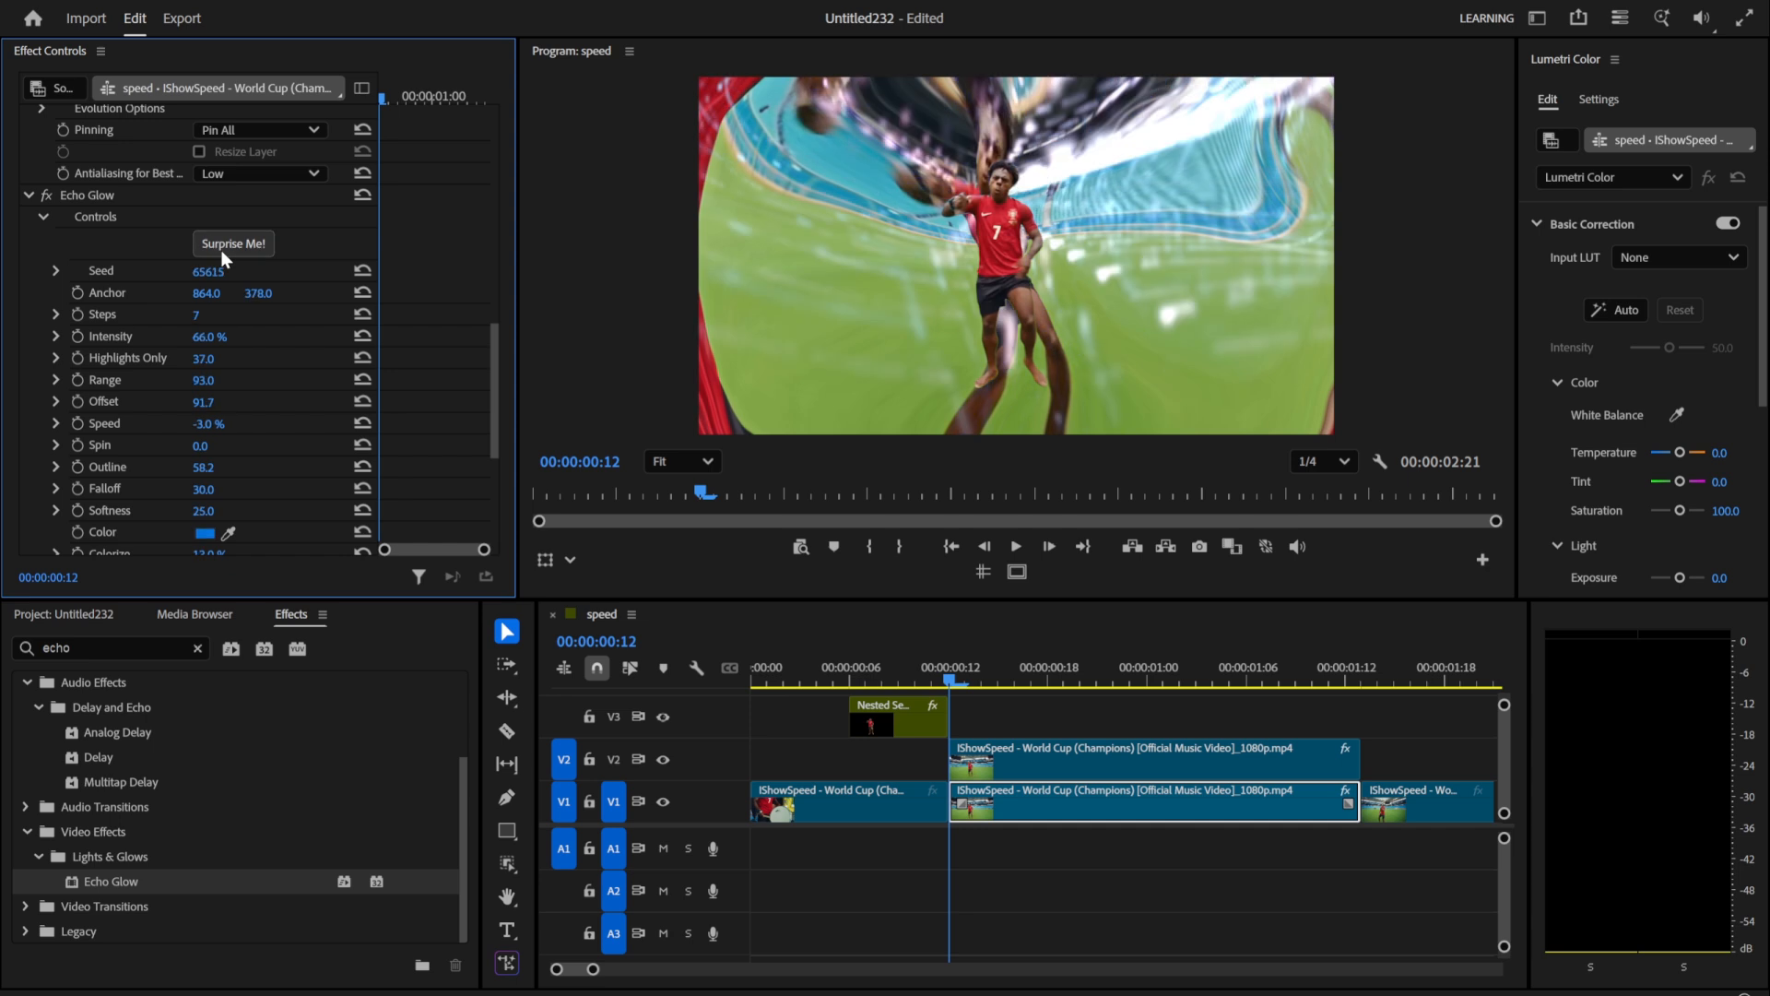
drag(205, 319, 227, 320)
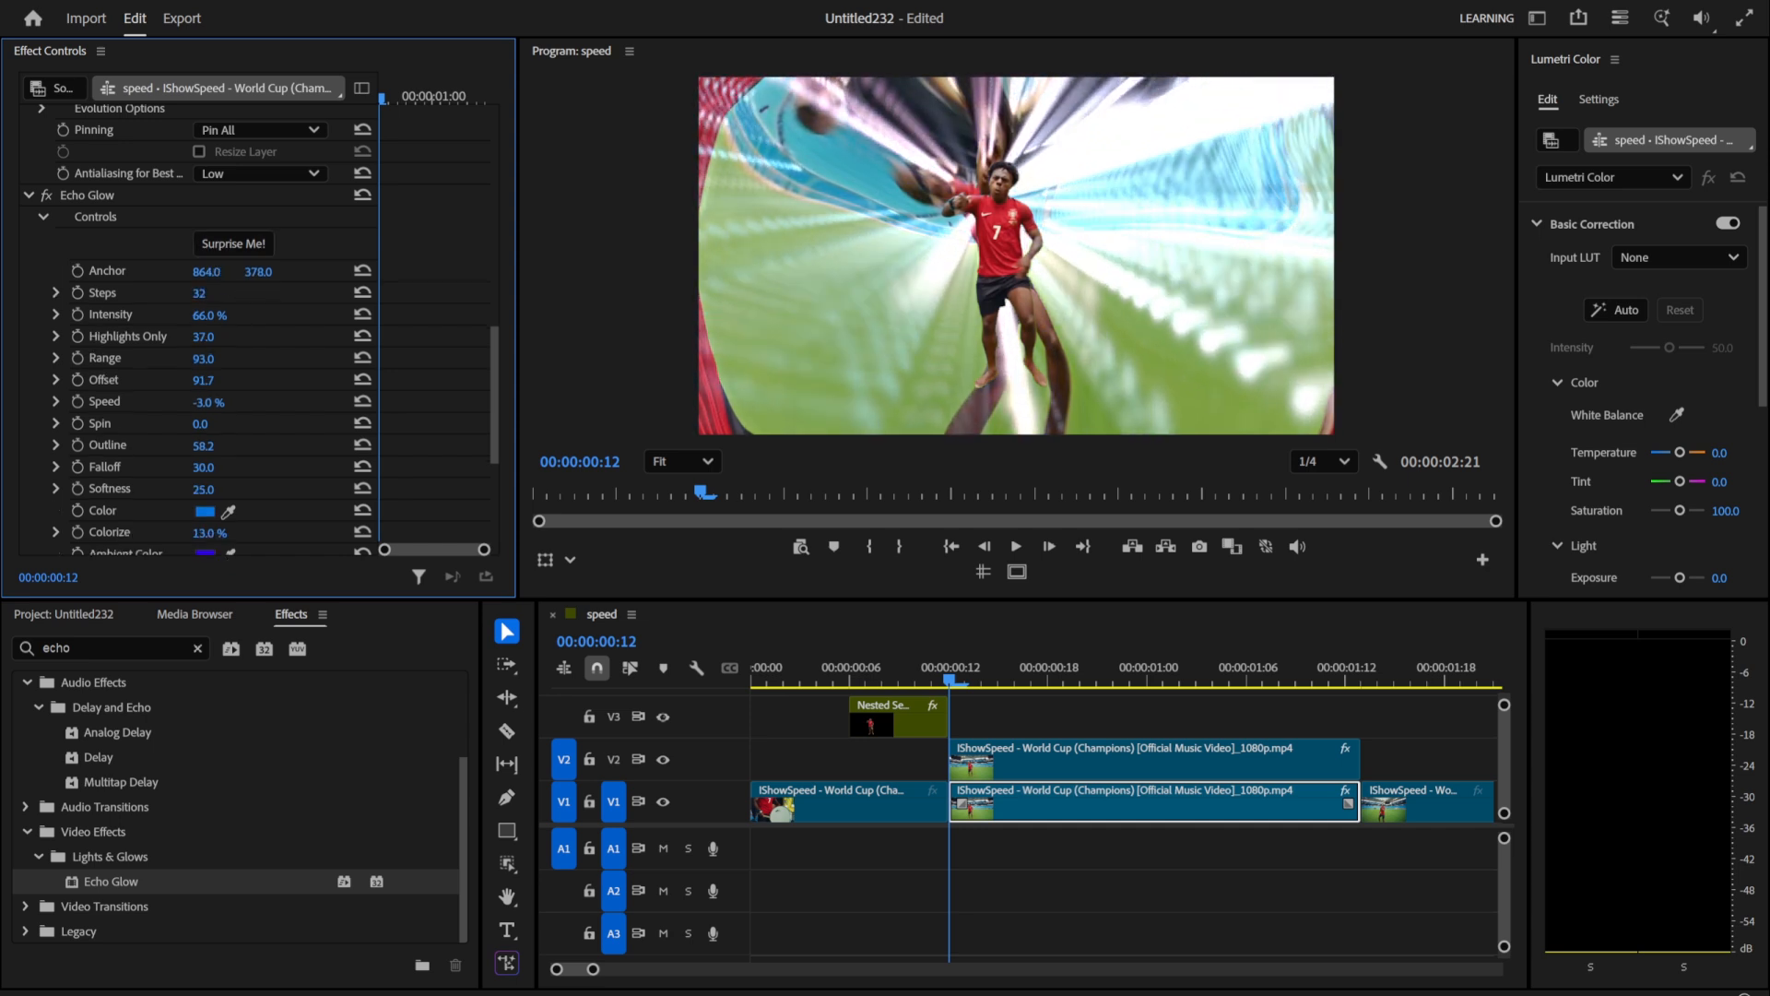
click(77, 293)
Step: At 00:00:00:22, set the Echo Glow Steps to 0 and play back the transition
drag(980, 676, 1108, 681)
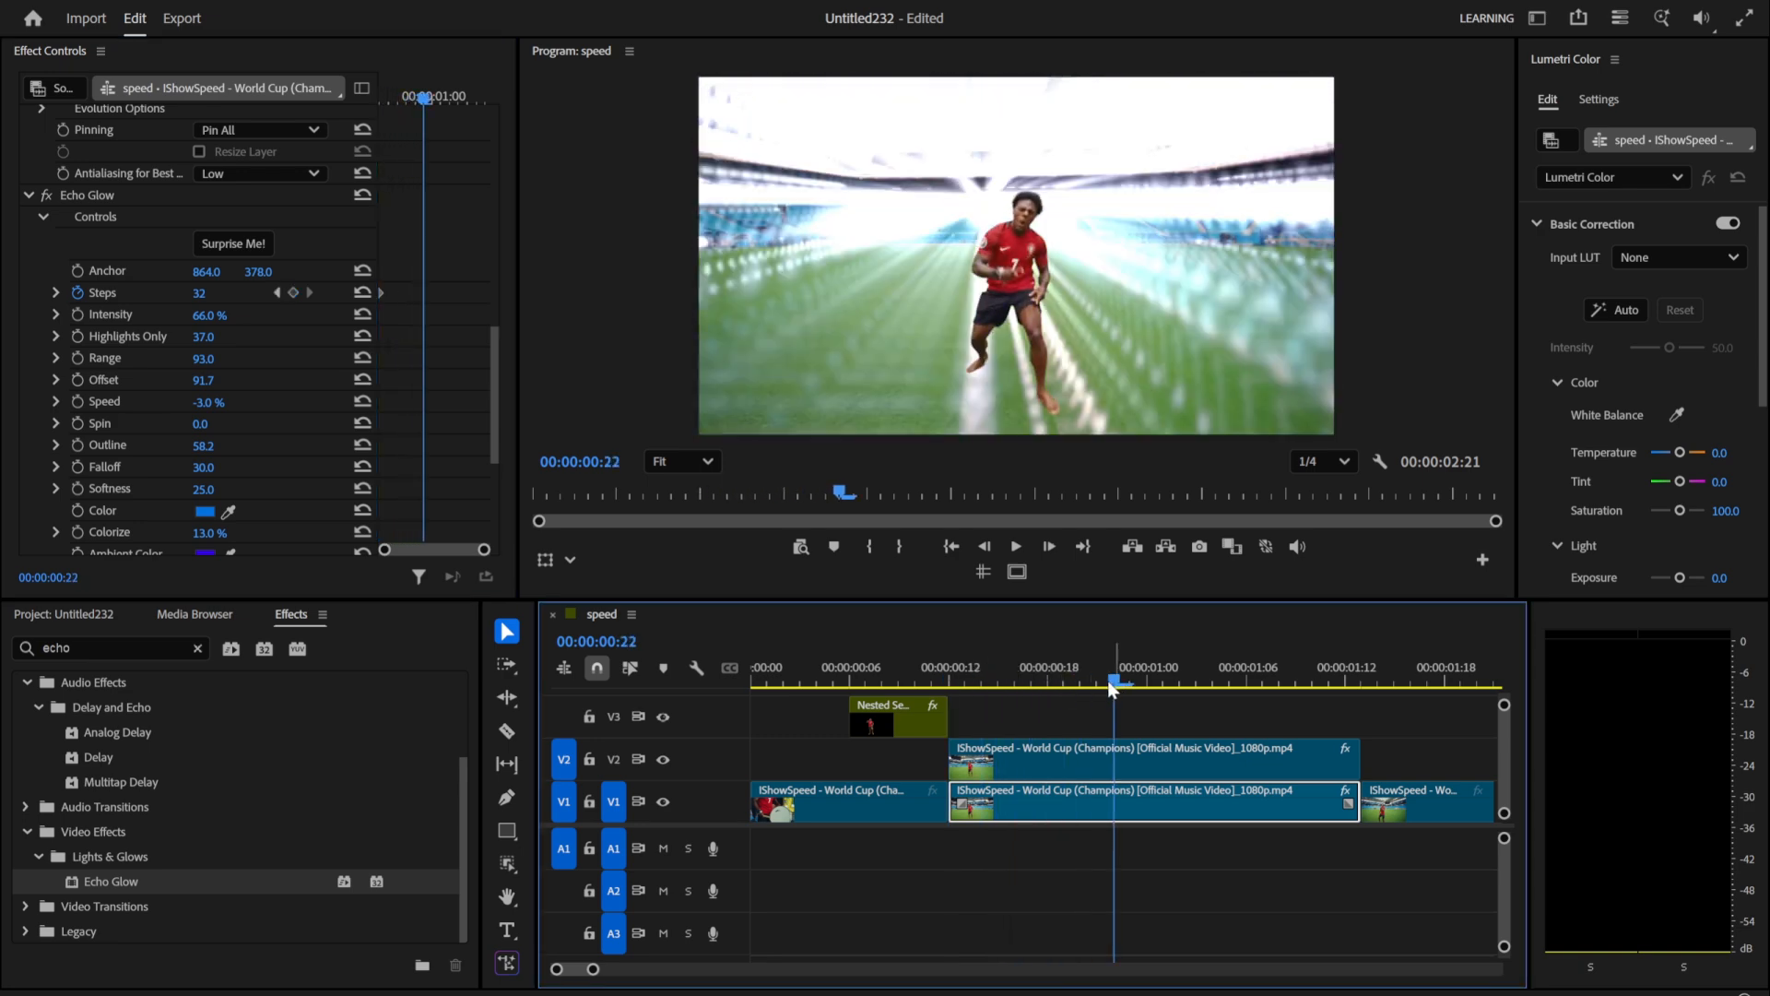
click(210, 292)
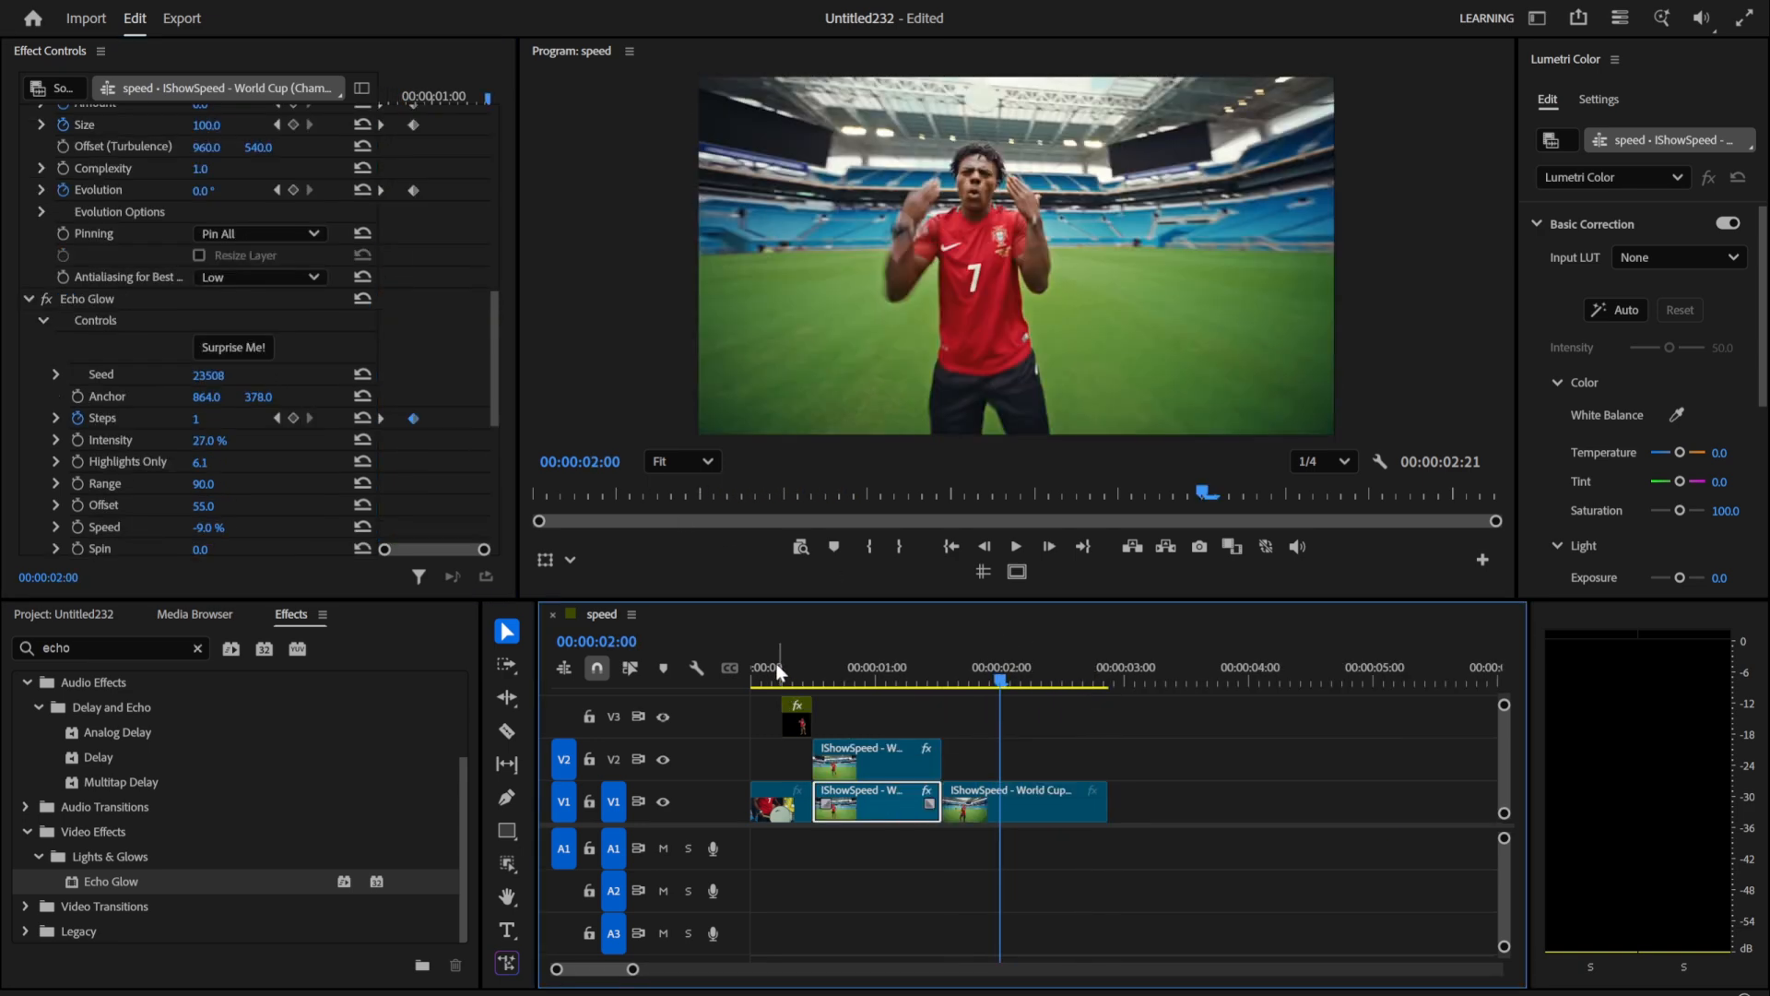
key(space)
drag(776, 674, 832, 665)
key(space)
key(space)
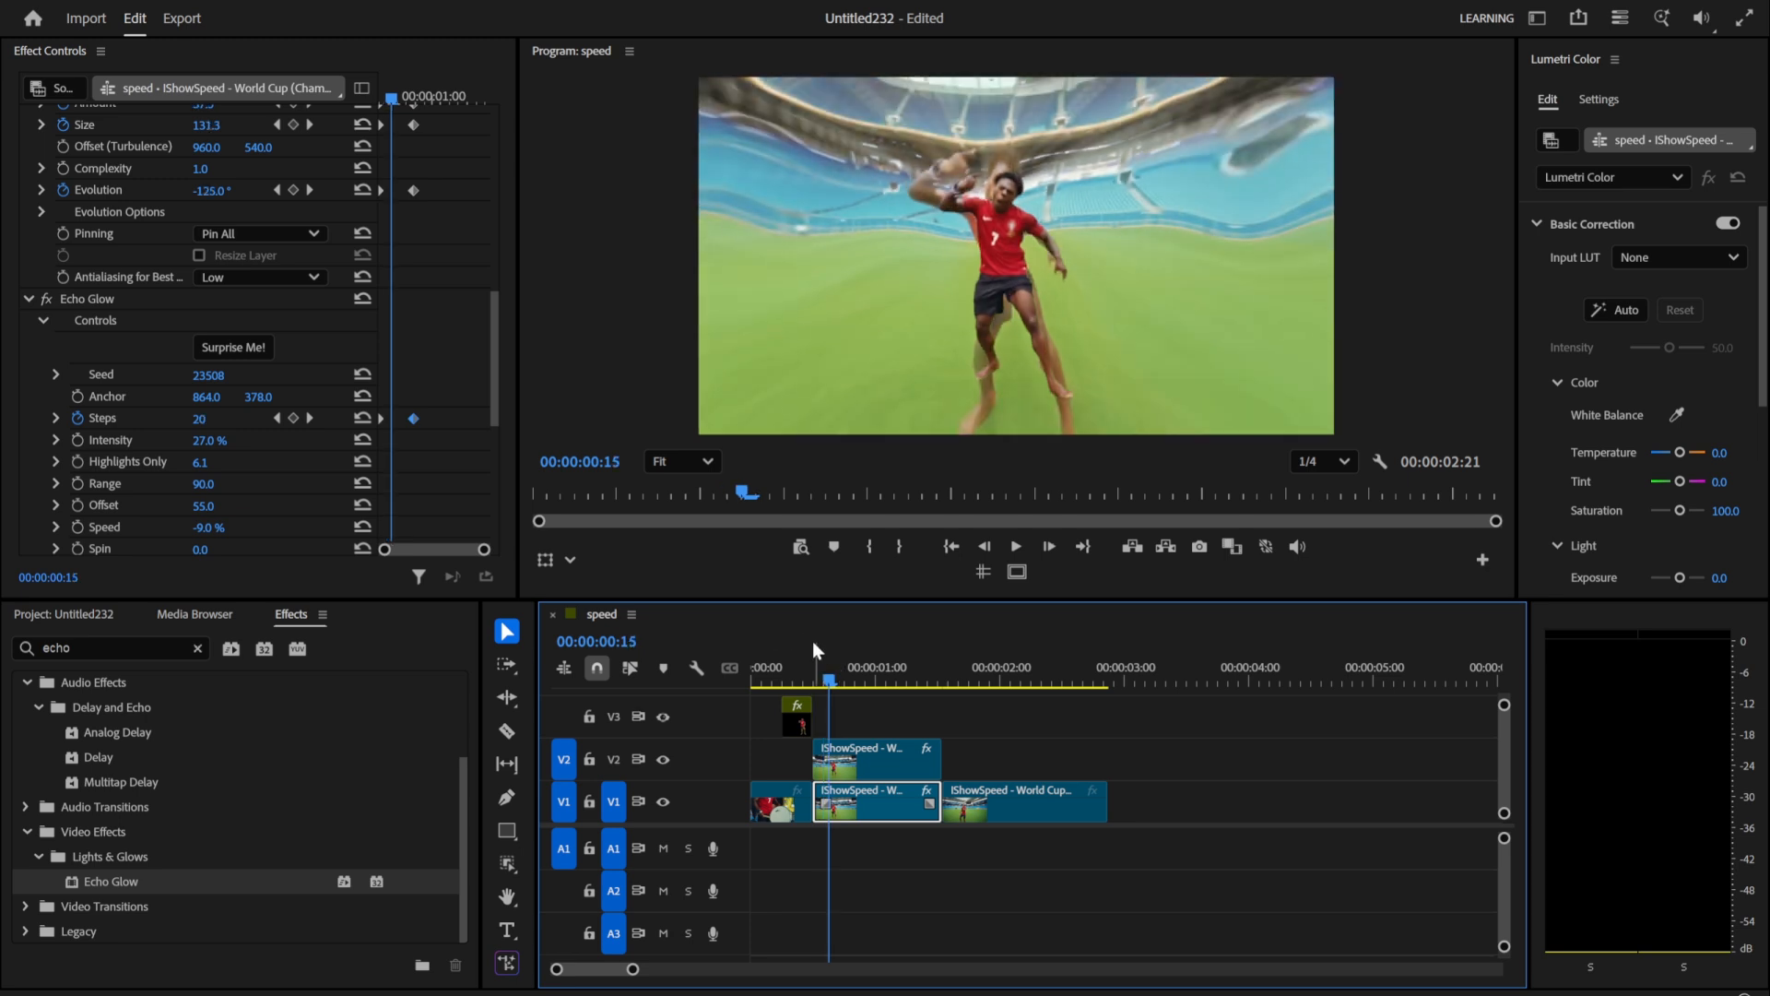
Step: At 00:00:01:13, create an object mask around the man in the last V1 clip
drag(835, 669, 946, 683)
click(981, 808)
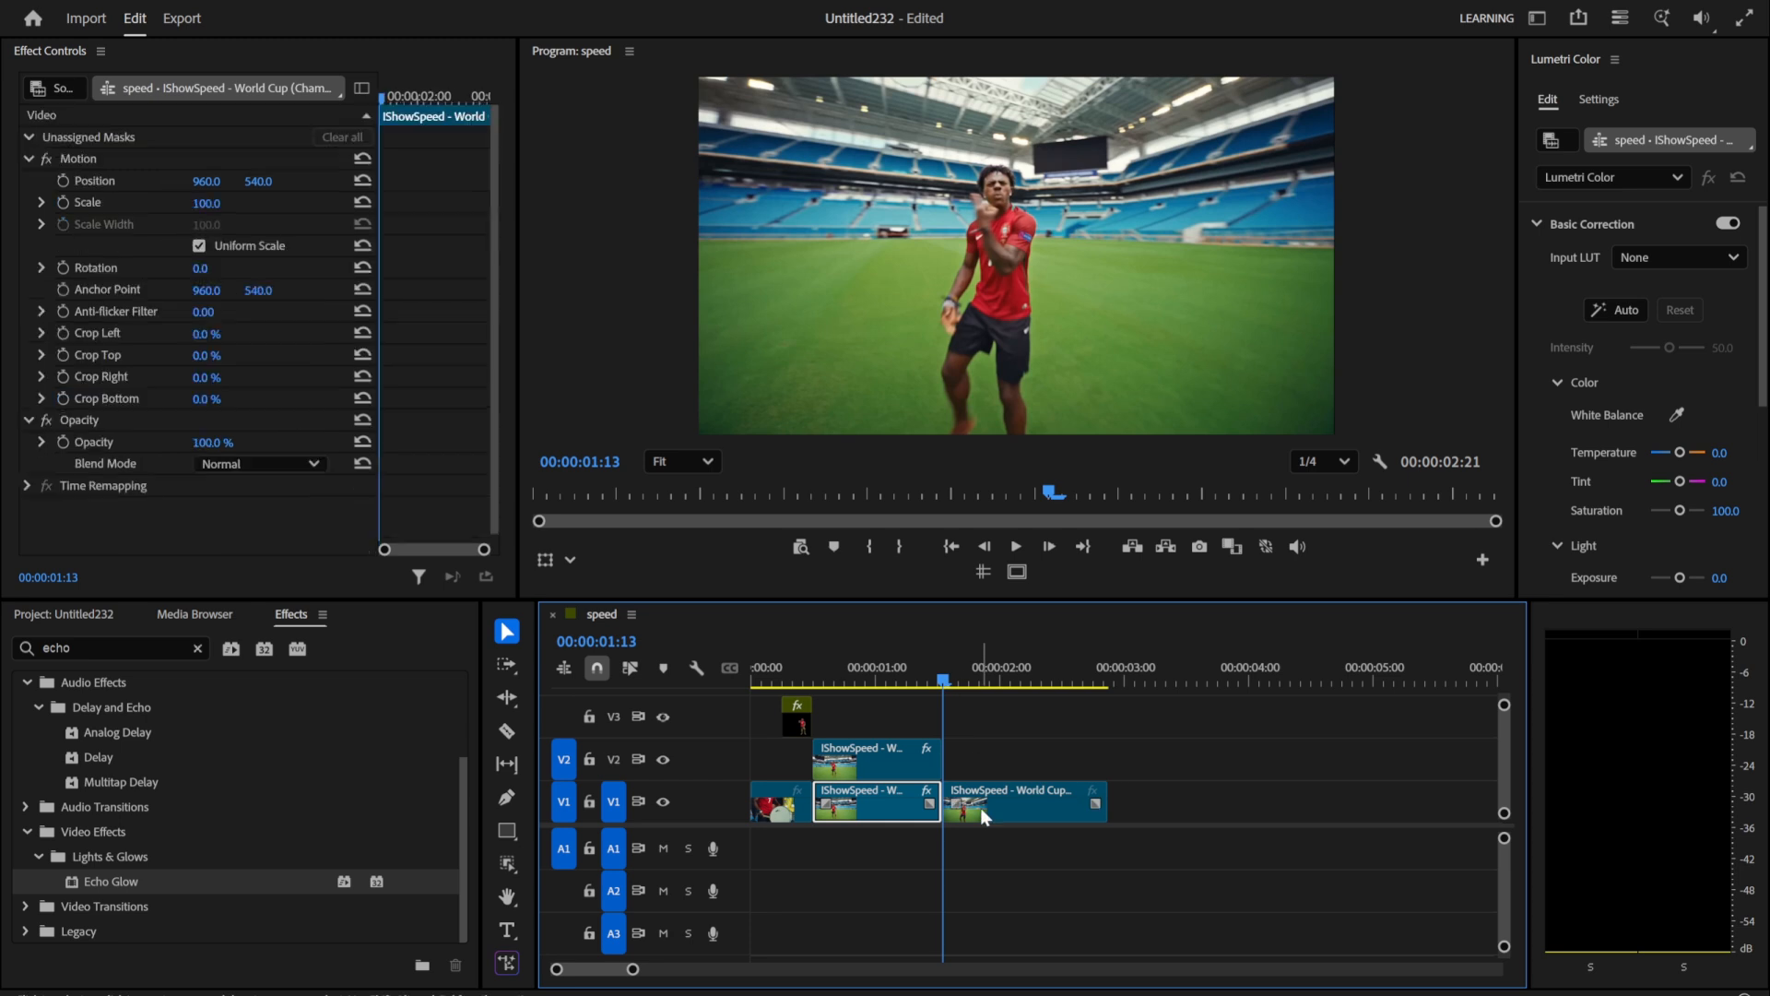
scroll(956, 761, up, 6)
scroll(956, 762, up, 1)
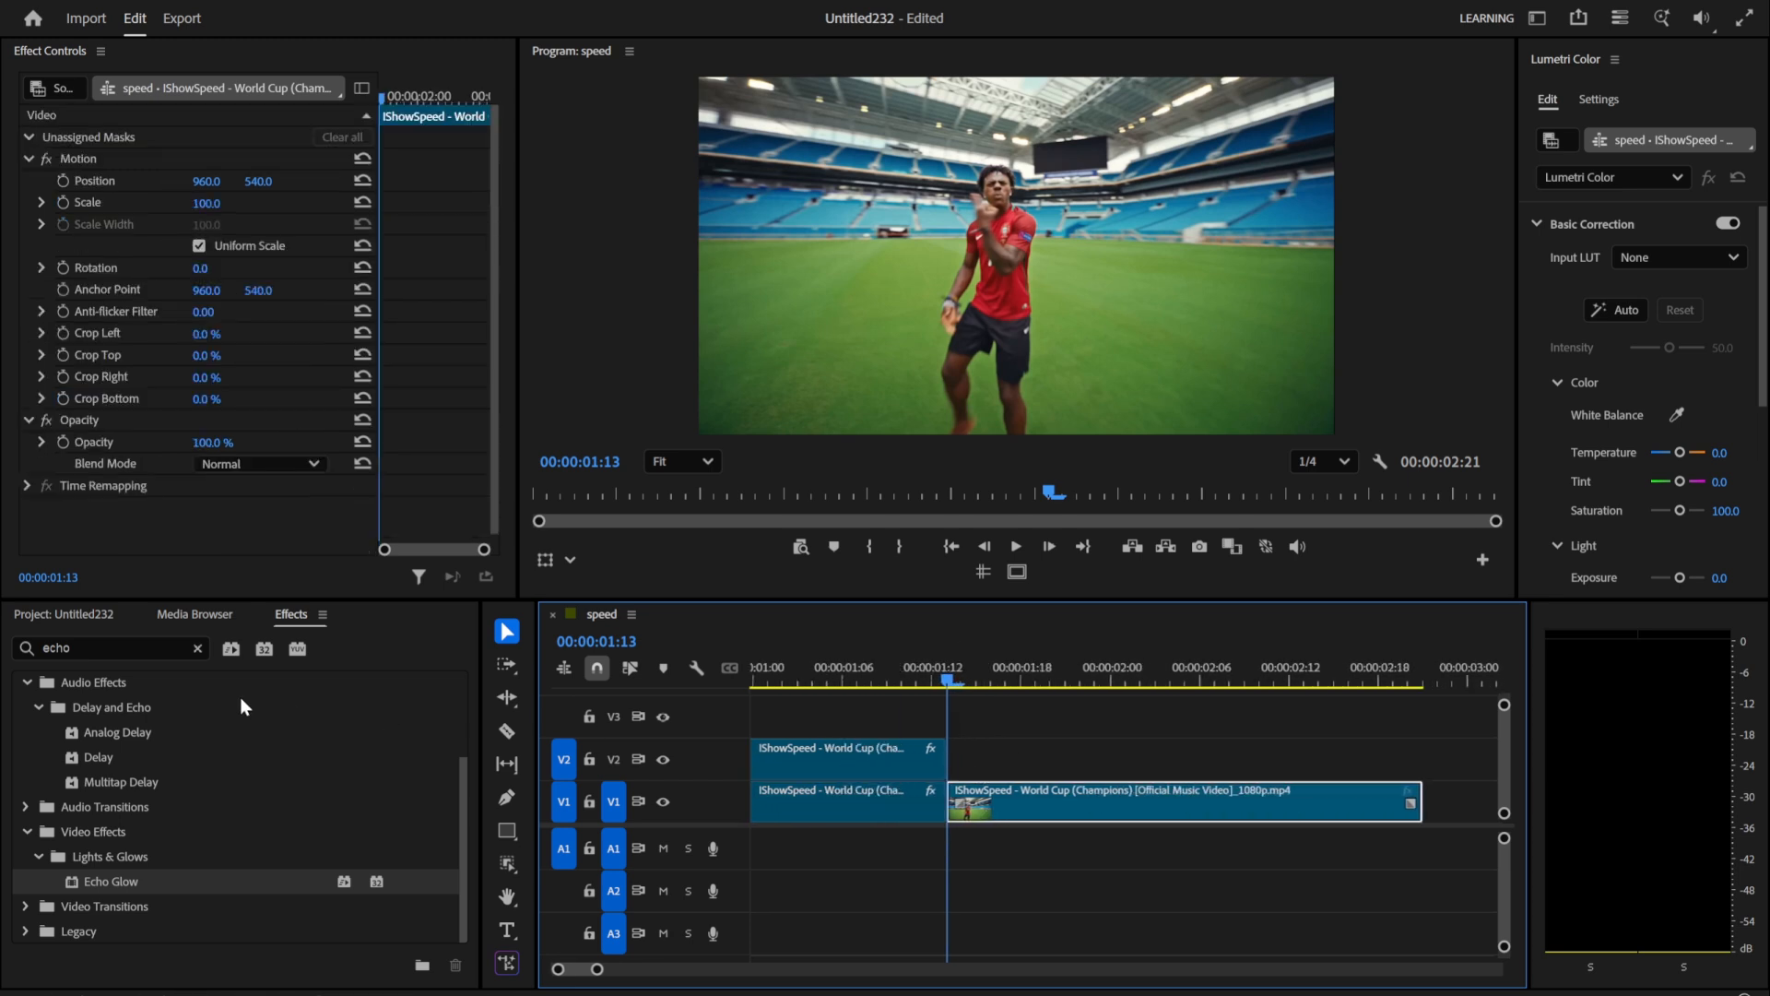
click(197, 648)
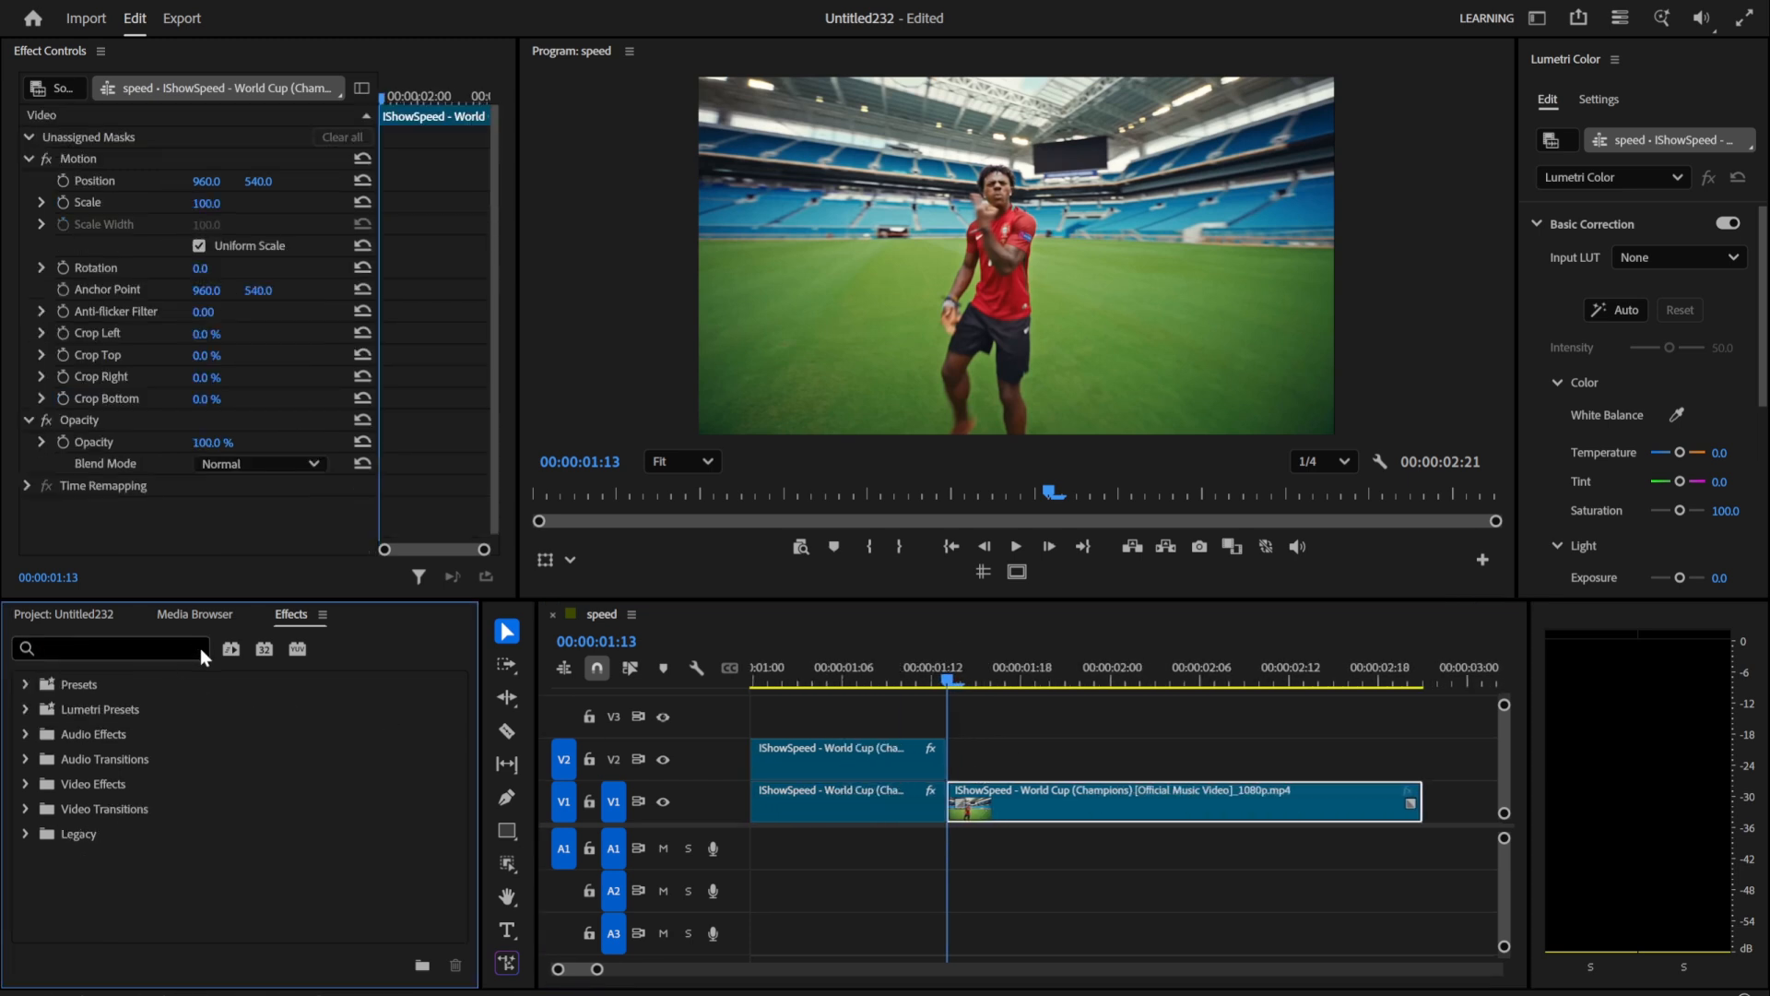
click(996, 813)
click(507, 864)
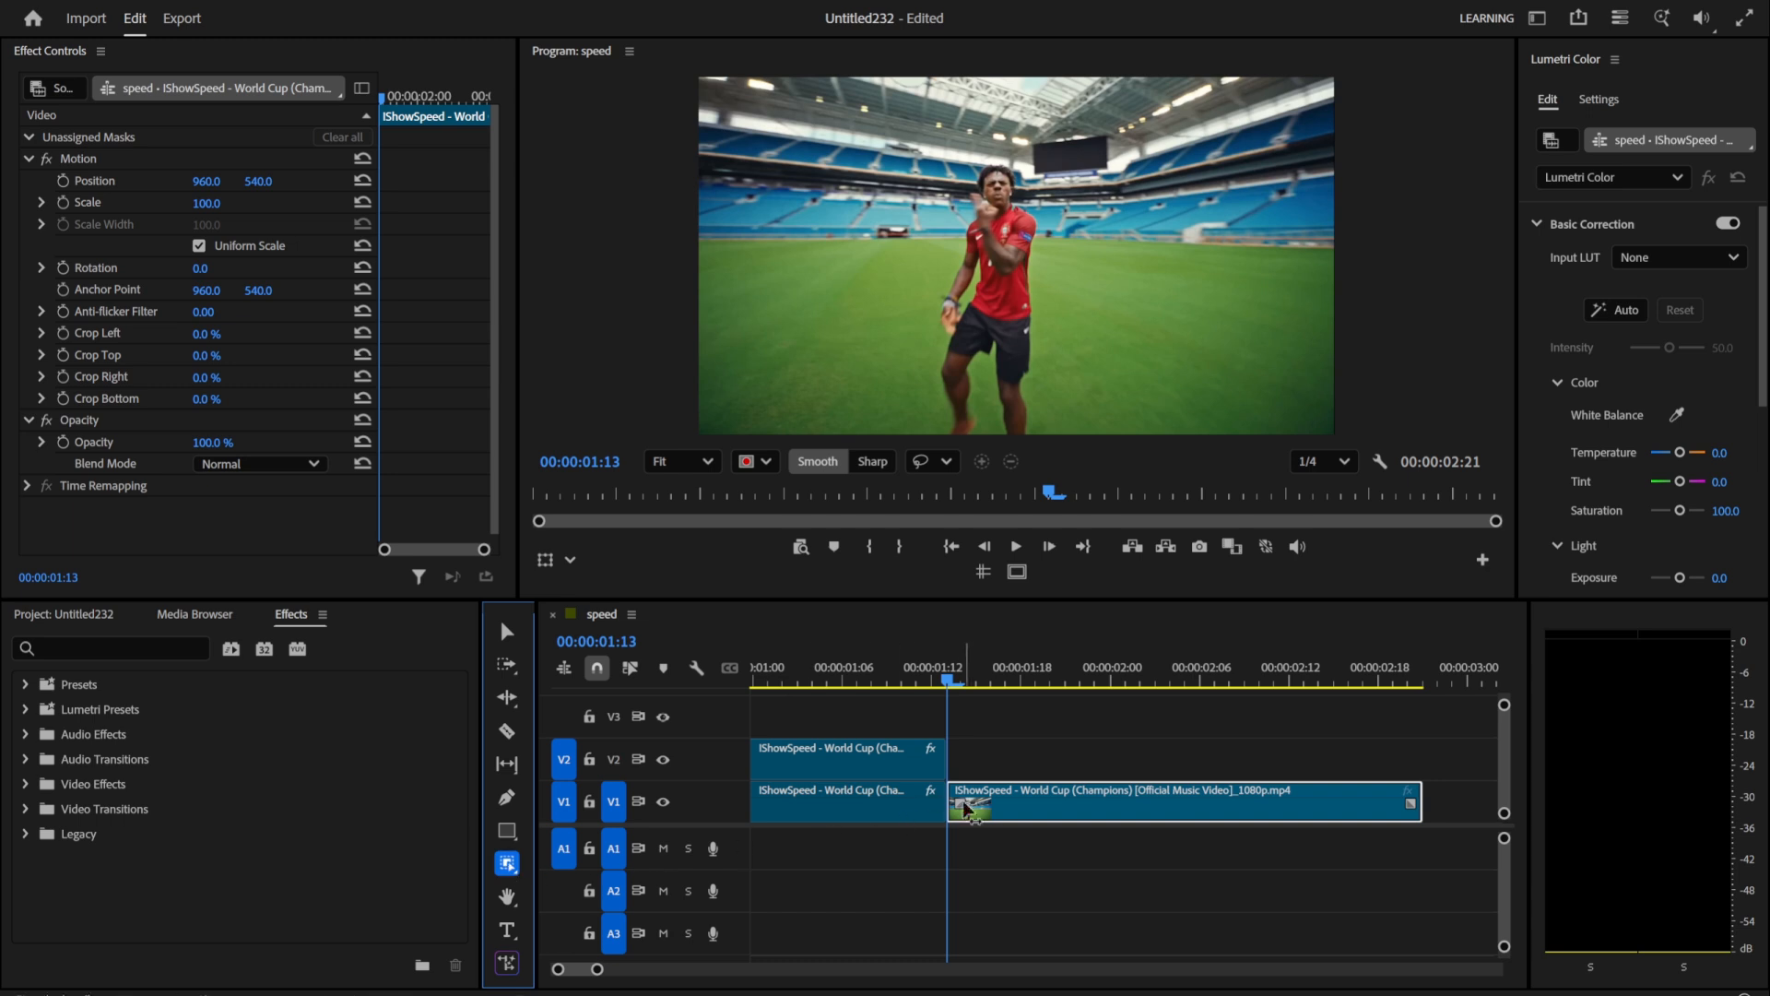
click(970, 281)
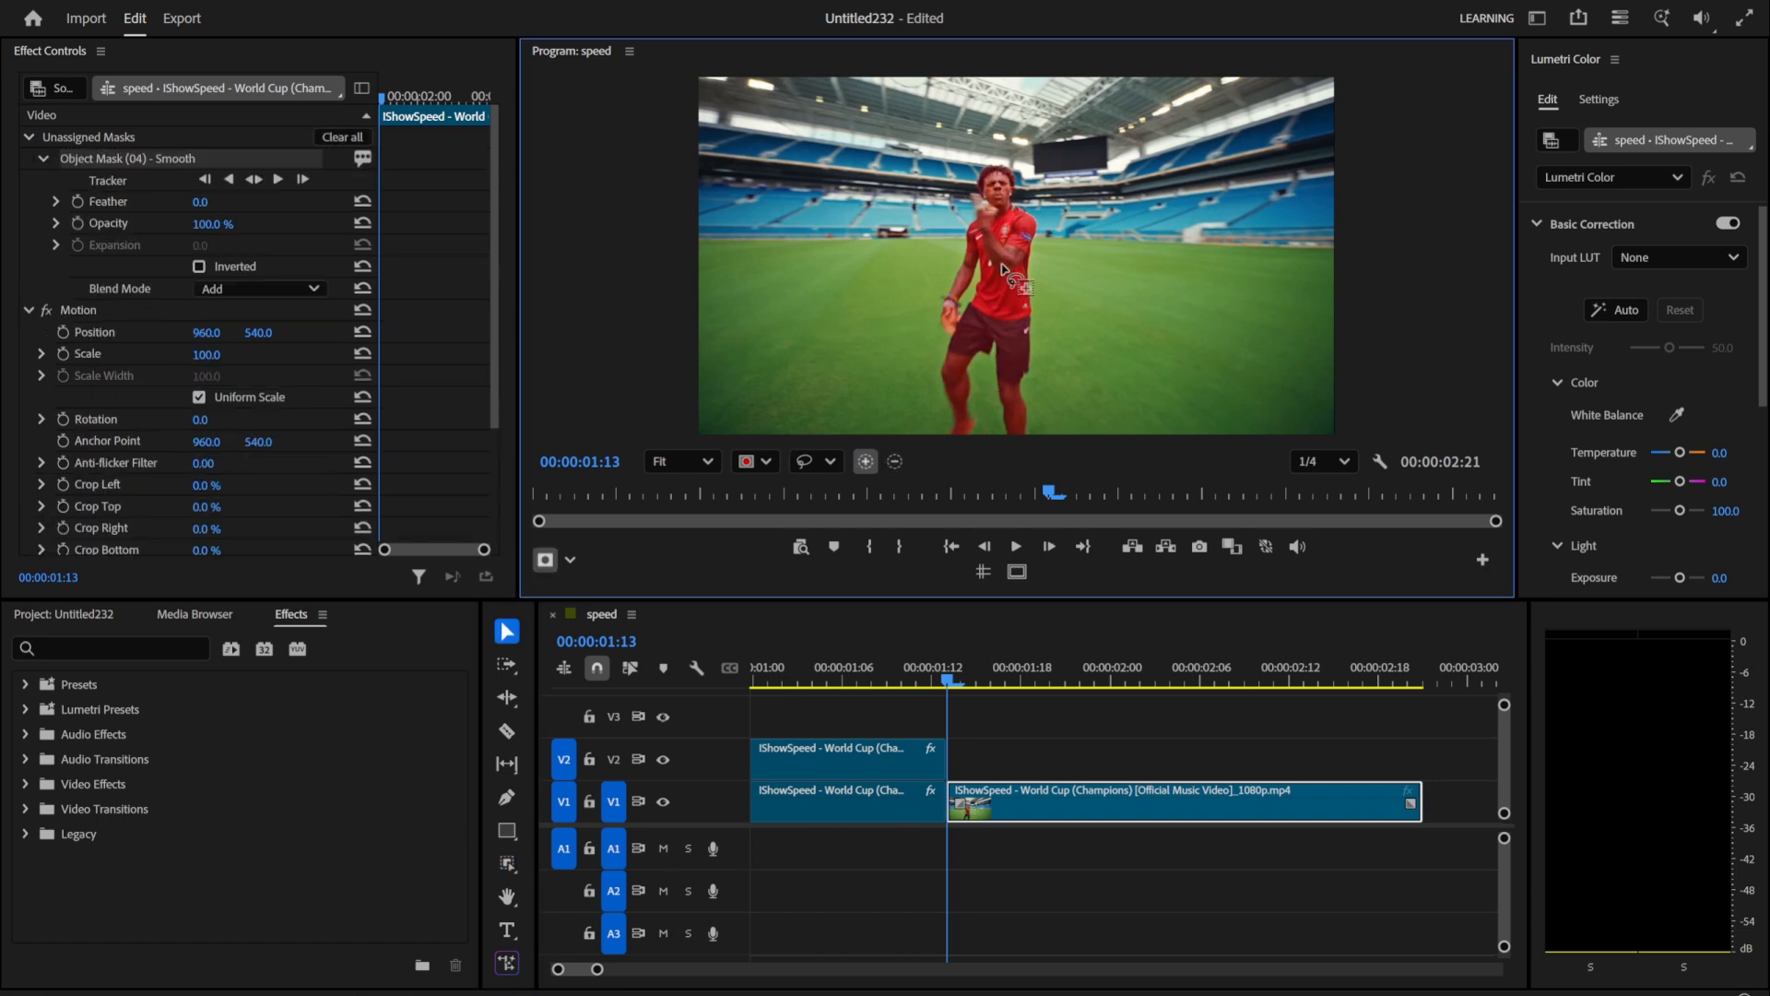
Step: Track the object mask in both directions and assign it to the clip's Opacity
click(253, 179)
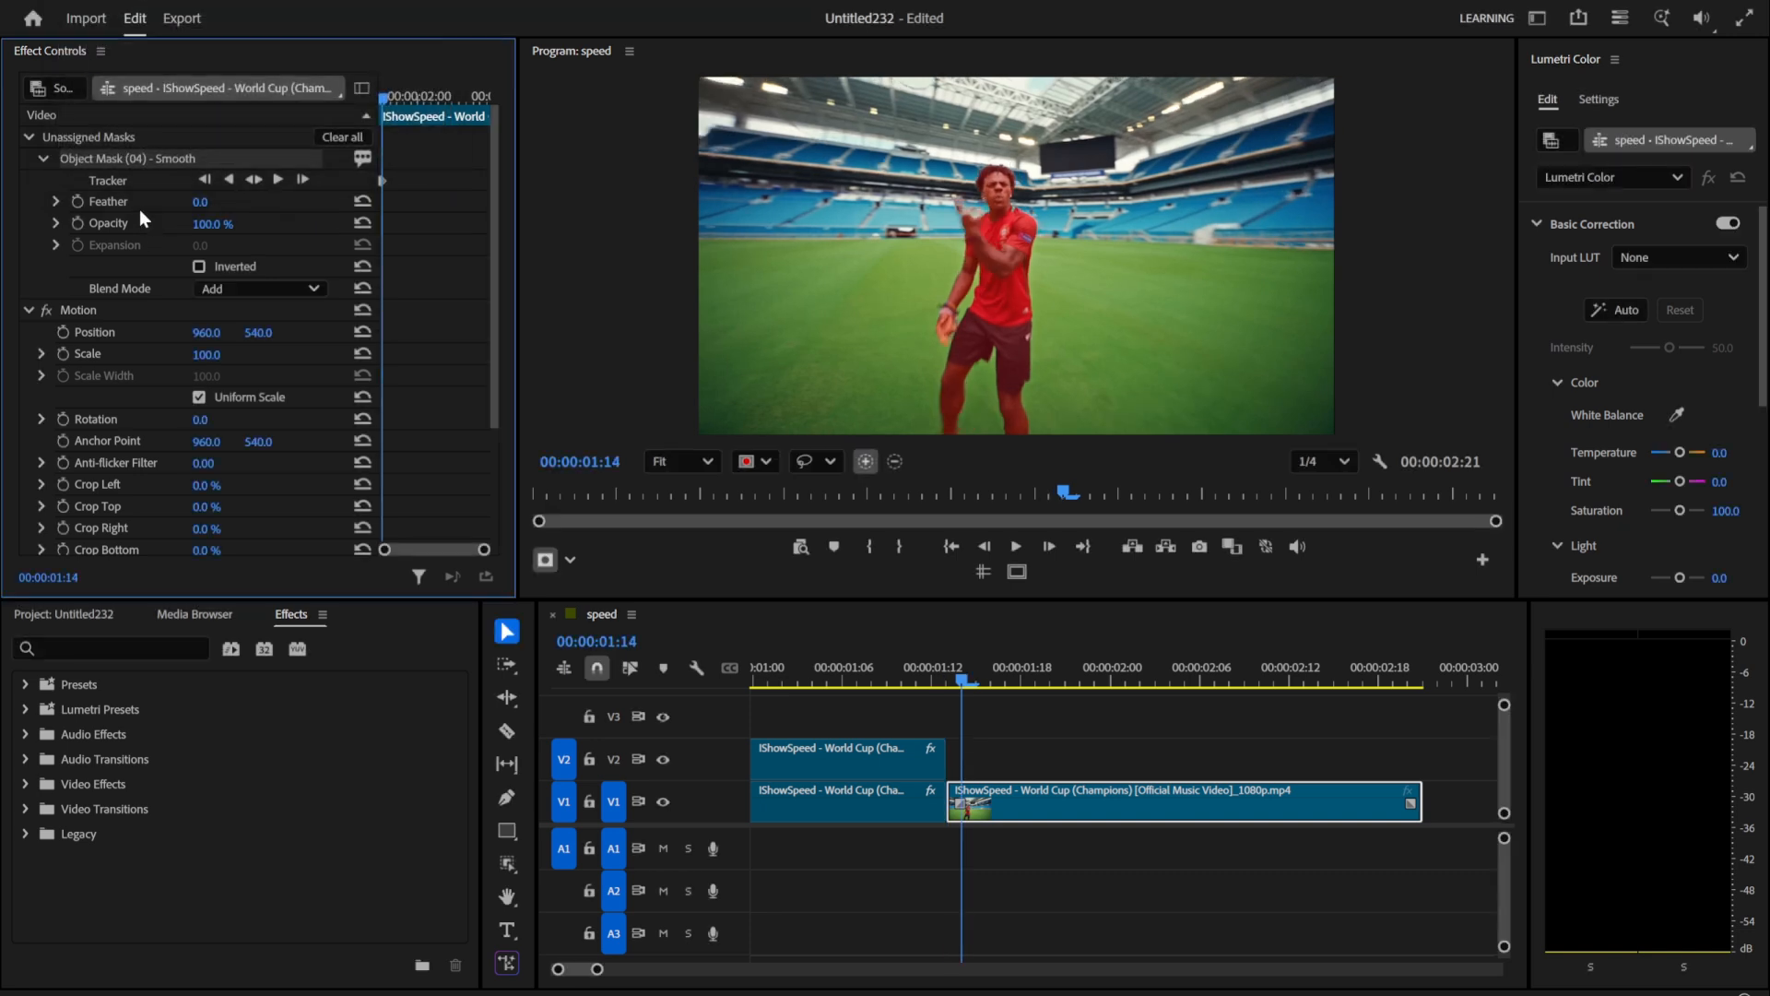
right_click(180, 157)
click(238, 177)
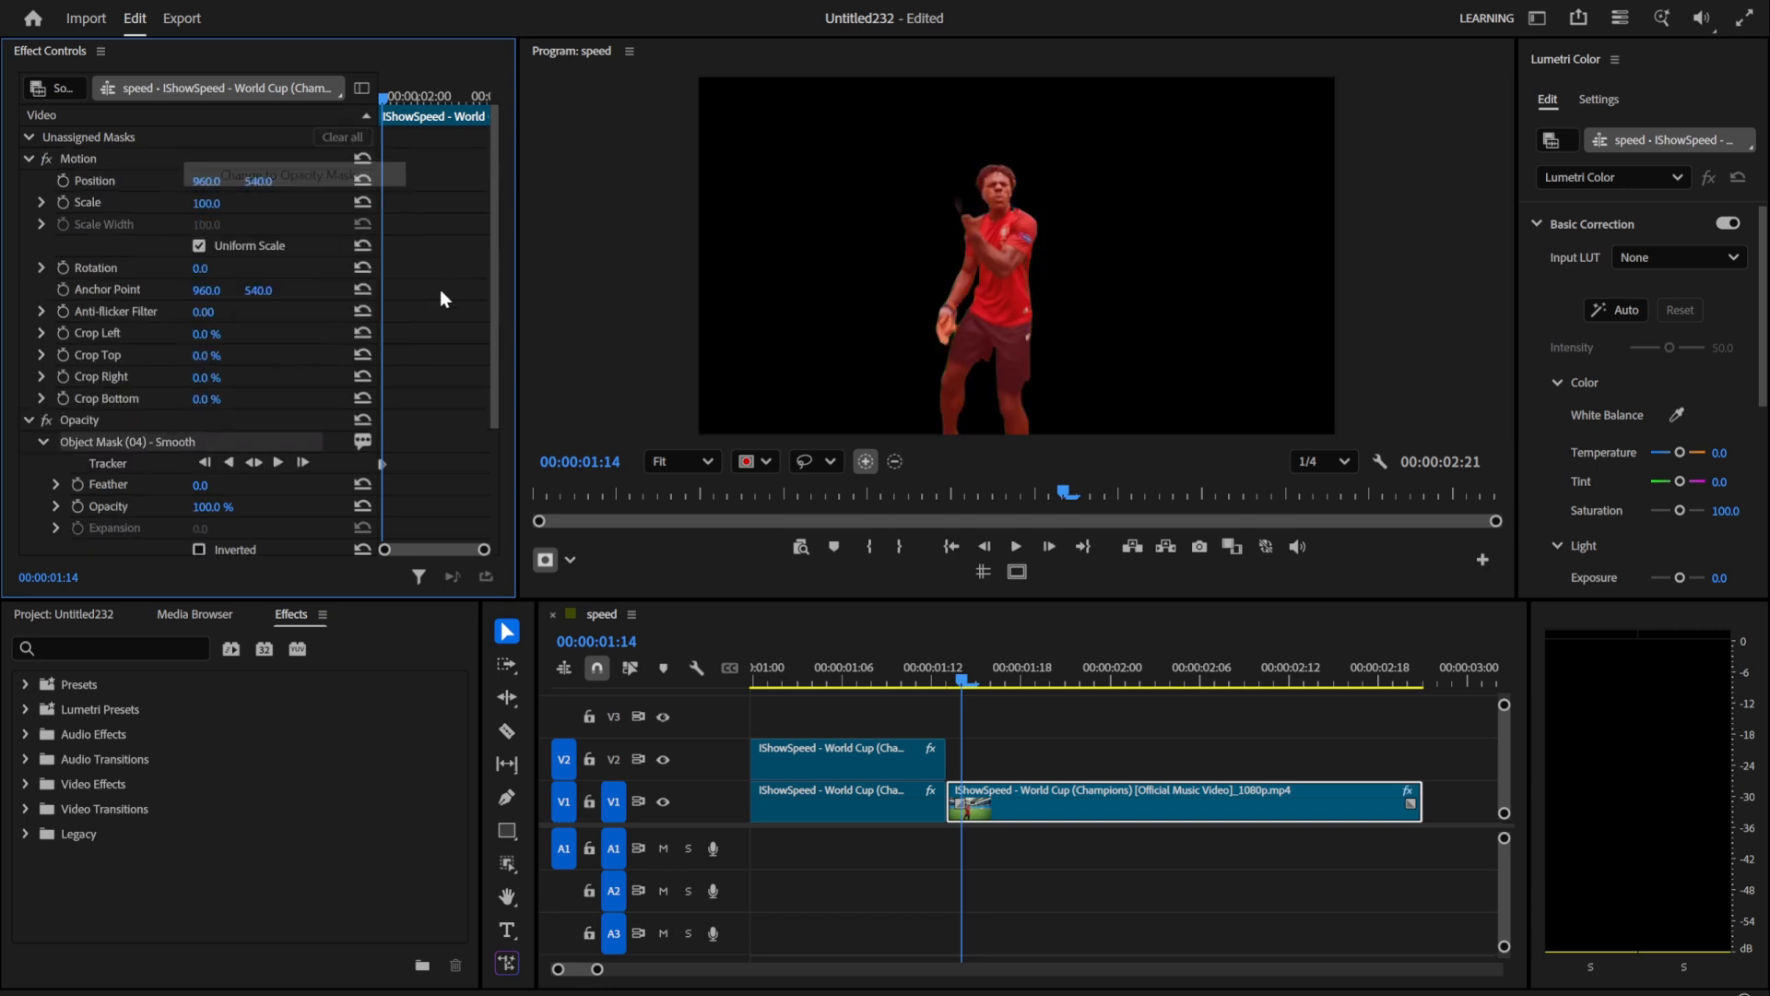
Step: Duplicate the masked clip onto V2 and nest the copy
click(1012, 839)
drag(991, 797, 987, 765)
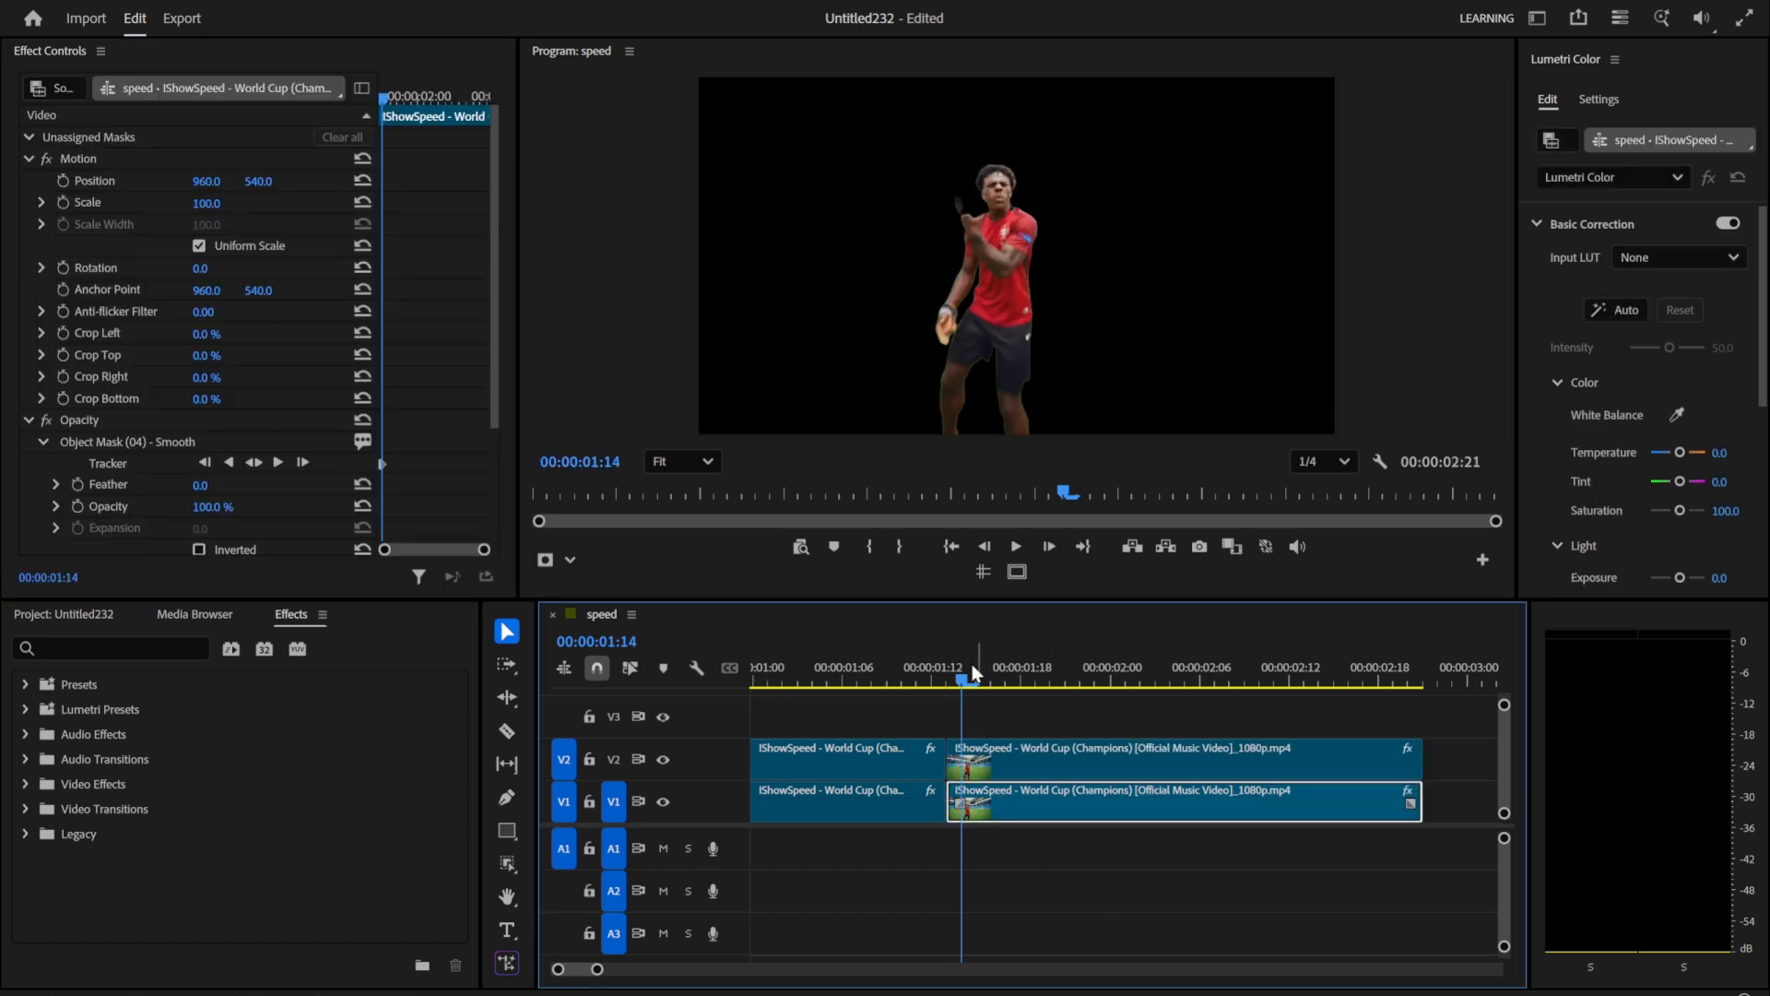
click(955, 673)
click(987, 756)
right_click(987, 764)
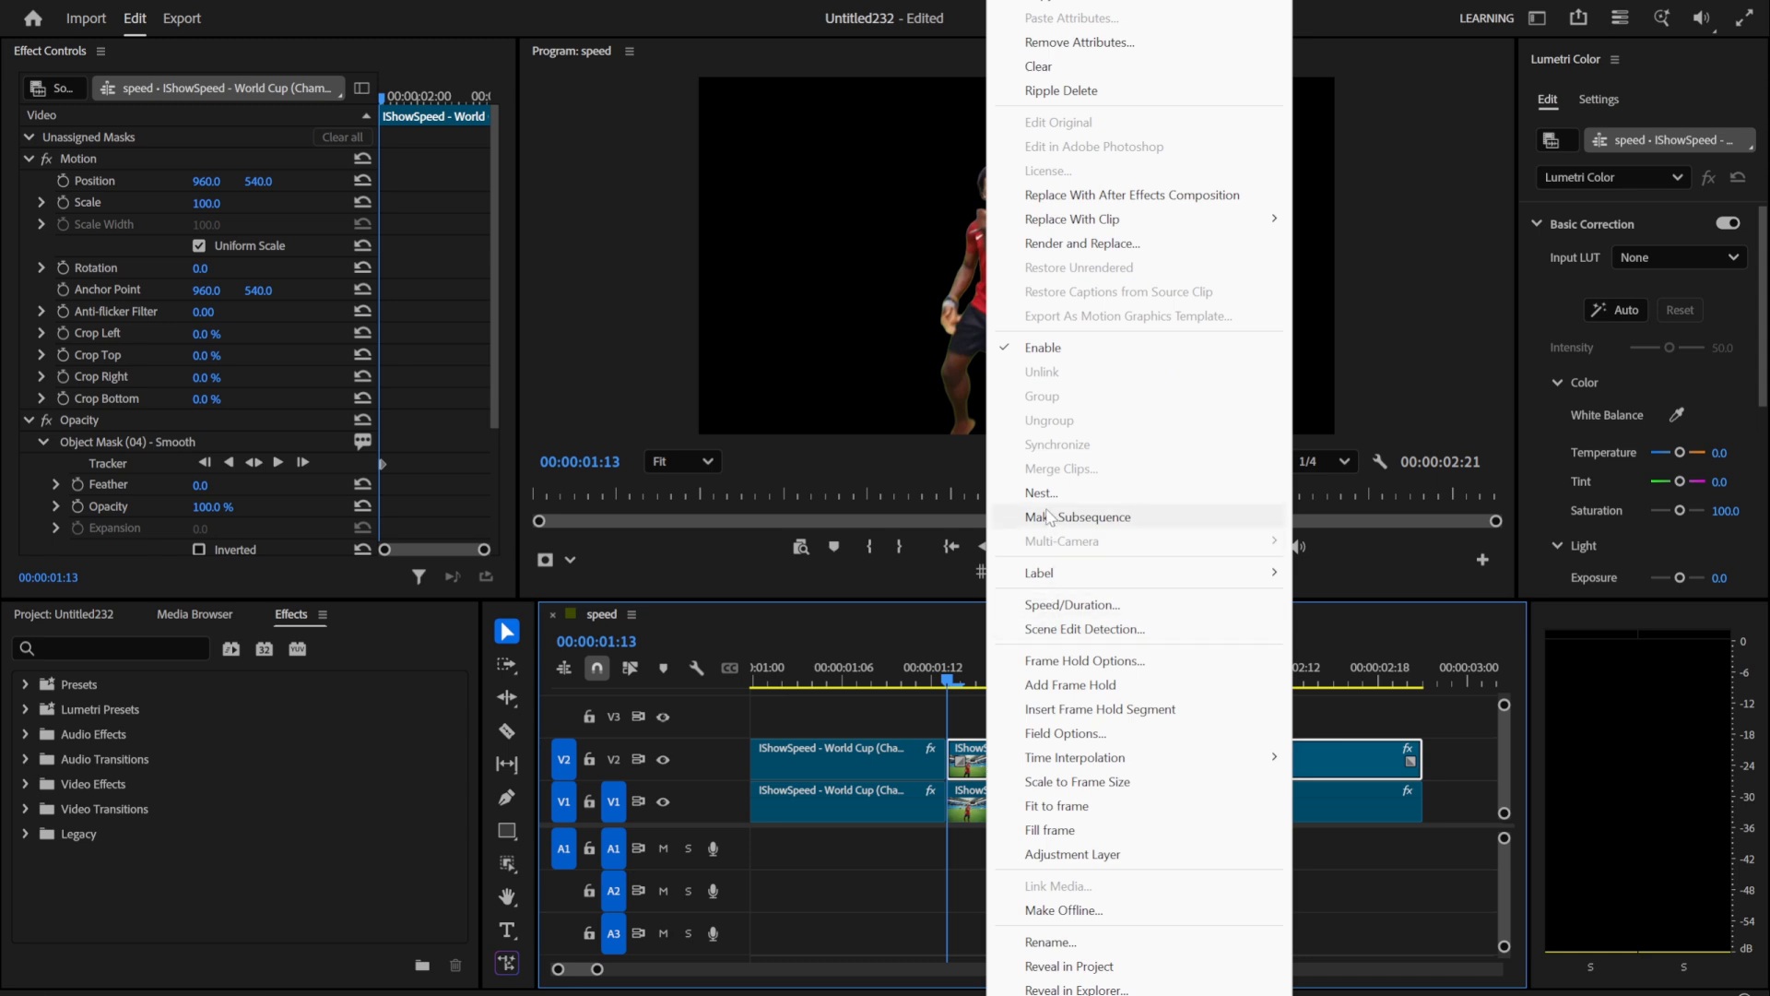
click(1033, 513)
click(939, 518)
click(1005, 767)
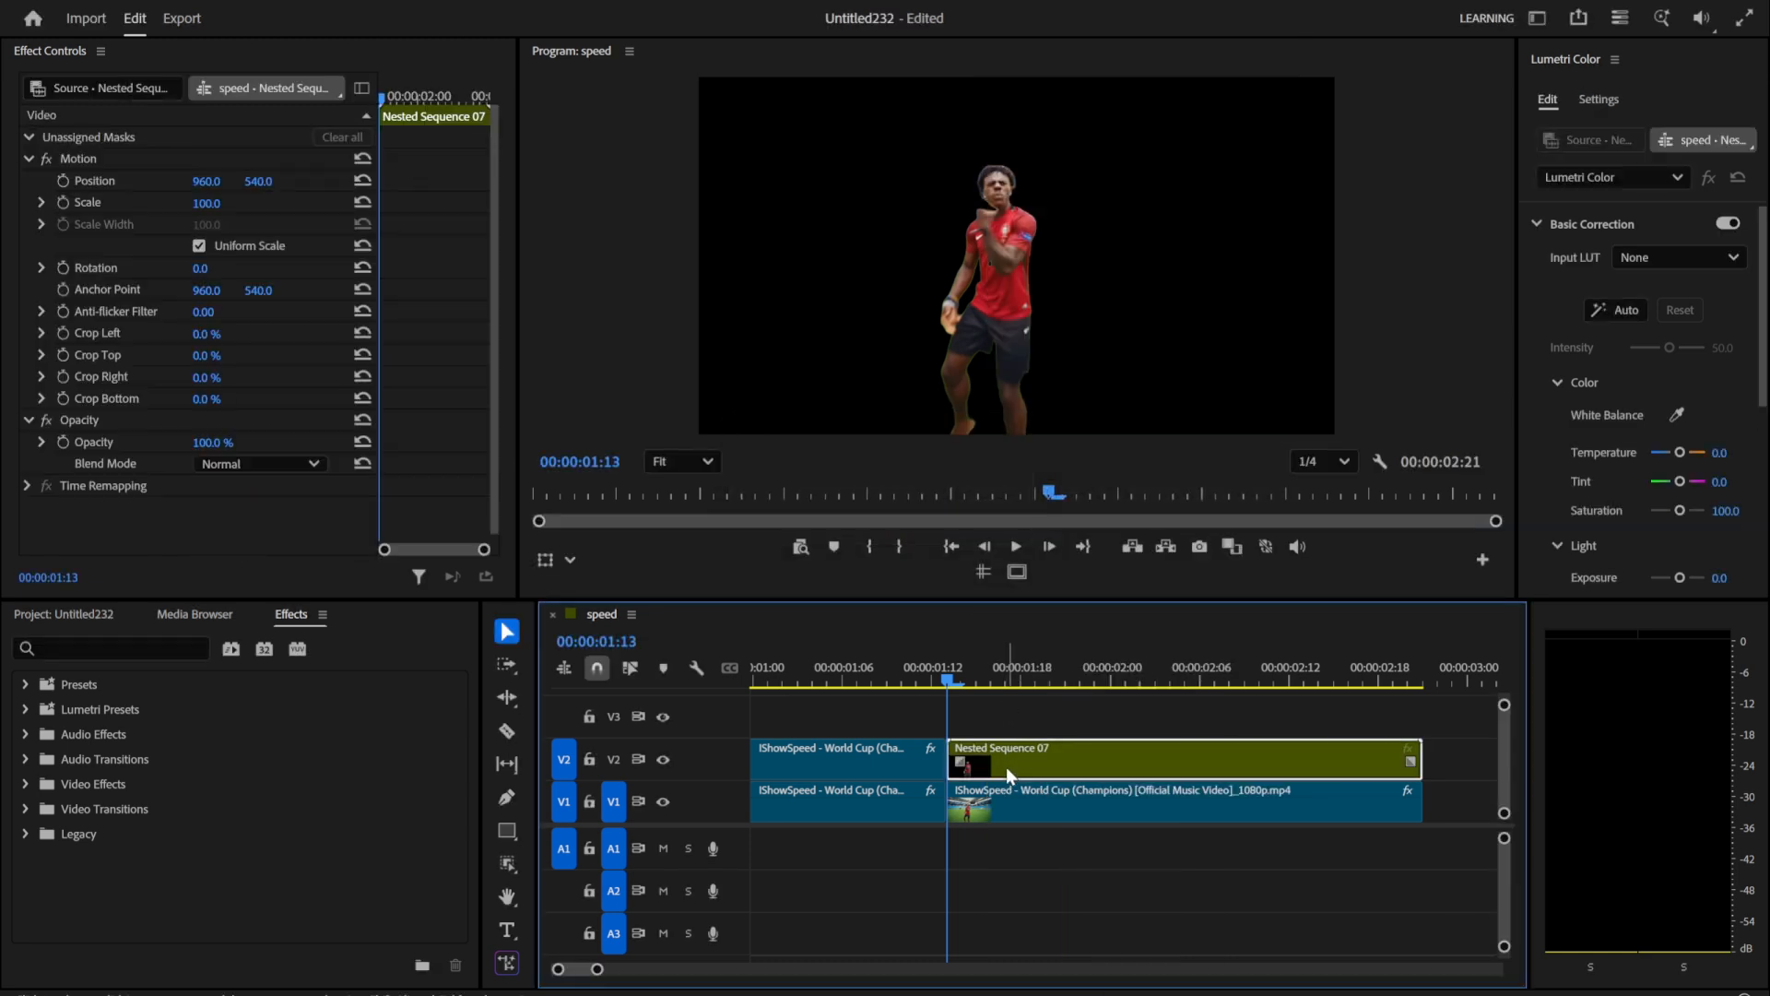
Step: Hold the nested clip on source timecode frame 00:00:00:00 and place it, shortened, on V3 so it ends at 00:00:01:13
right_click(1005, 768)
click(1062, 658)
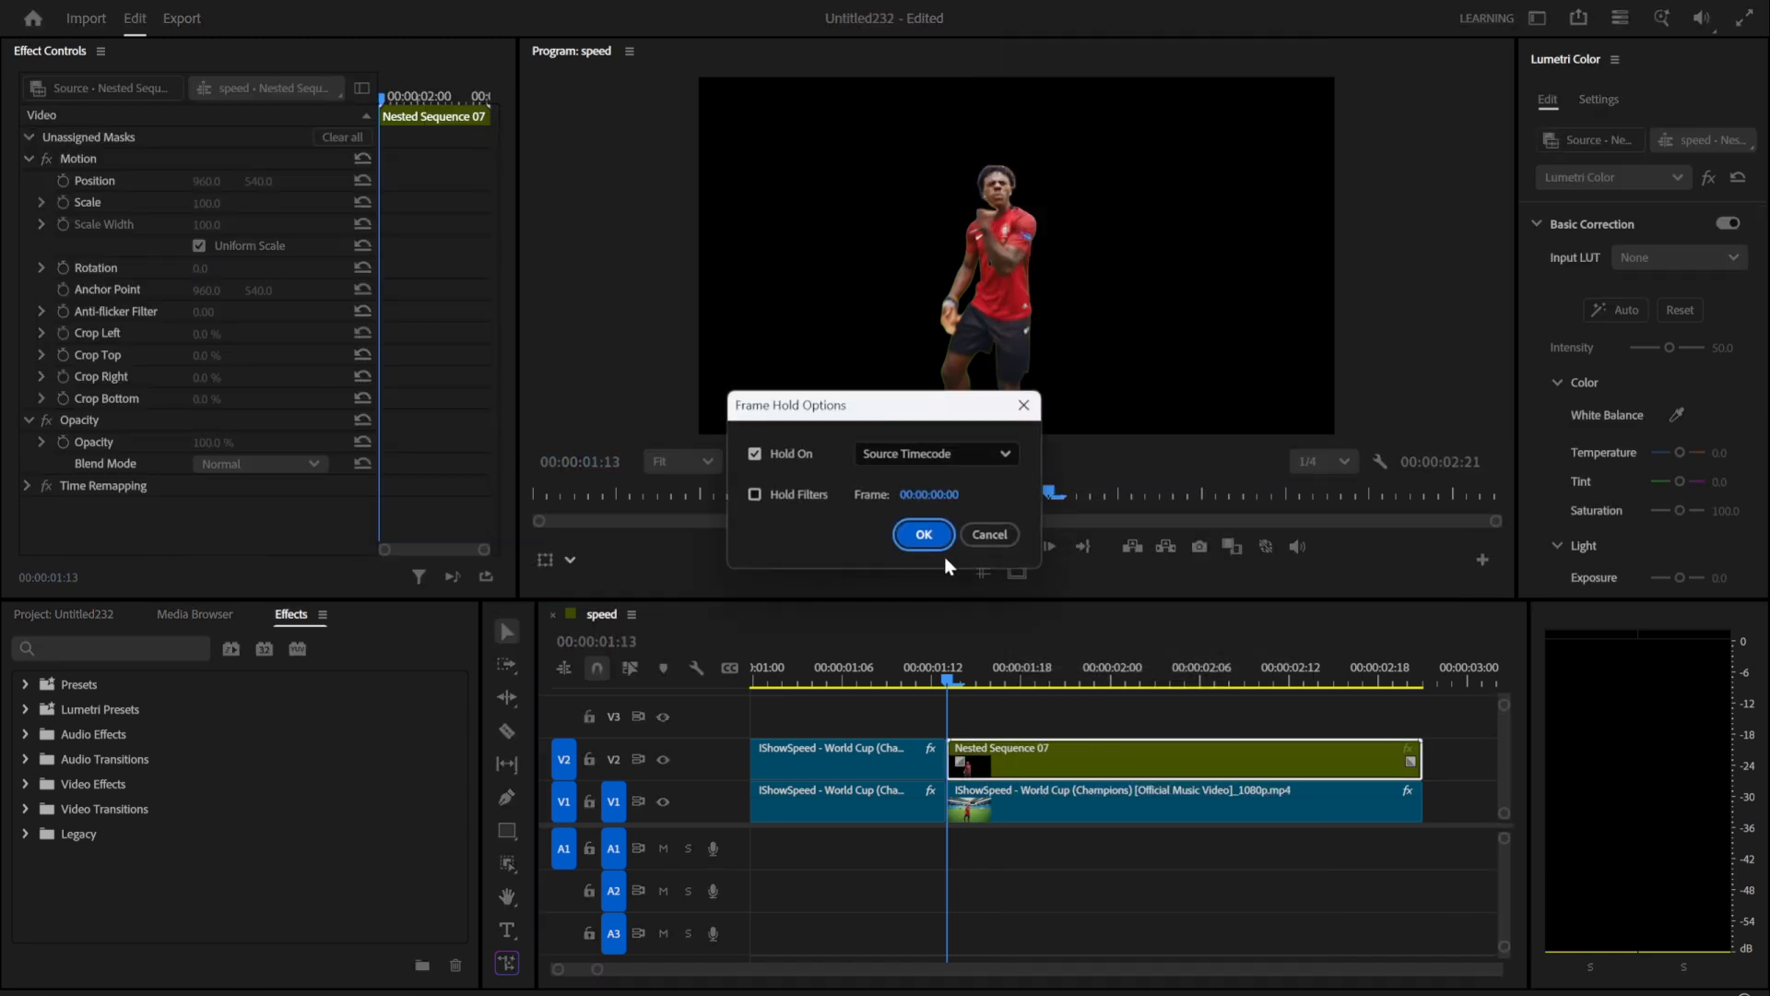
click(922, 530)
mouse_move(1005, 749)
mouse_down()
mouse_move(1022, 733)
mouse_move(985, 728)
mouse_up()
drag(1346, 719, 948, 702)
Step: Duplicate the masked V1 clip onto V2 and delete the object mask from the V1 clip
click(981, 790)
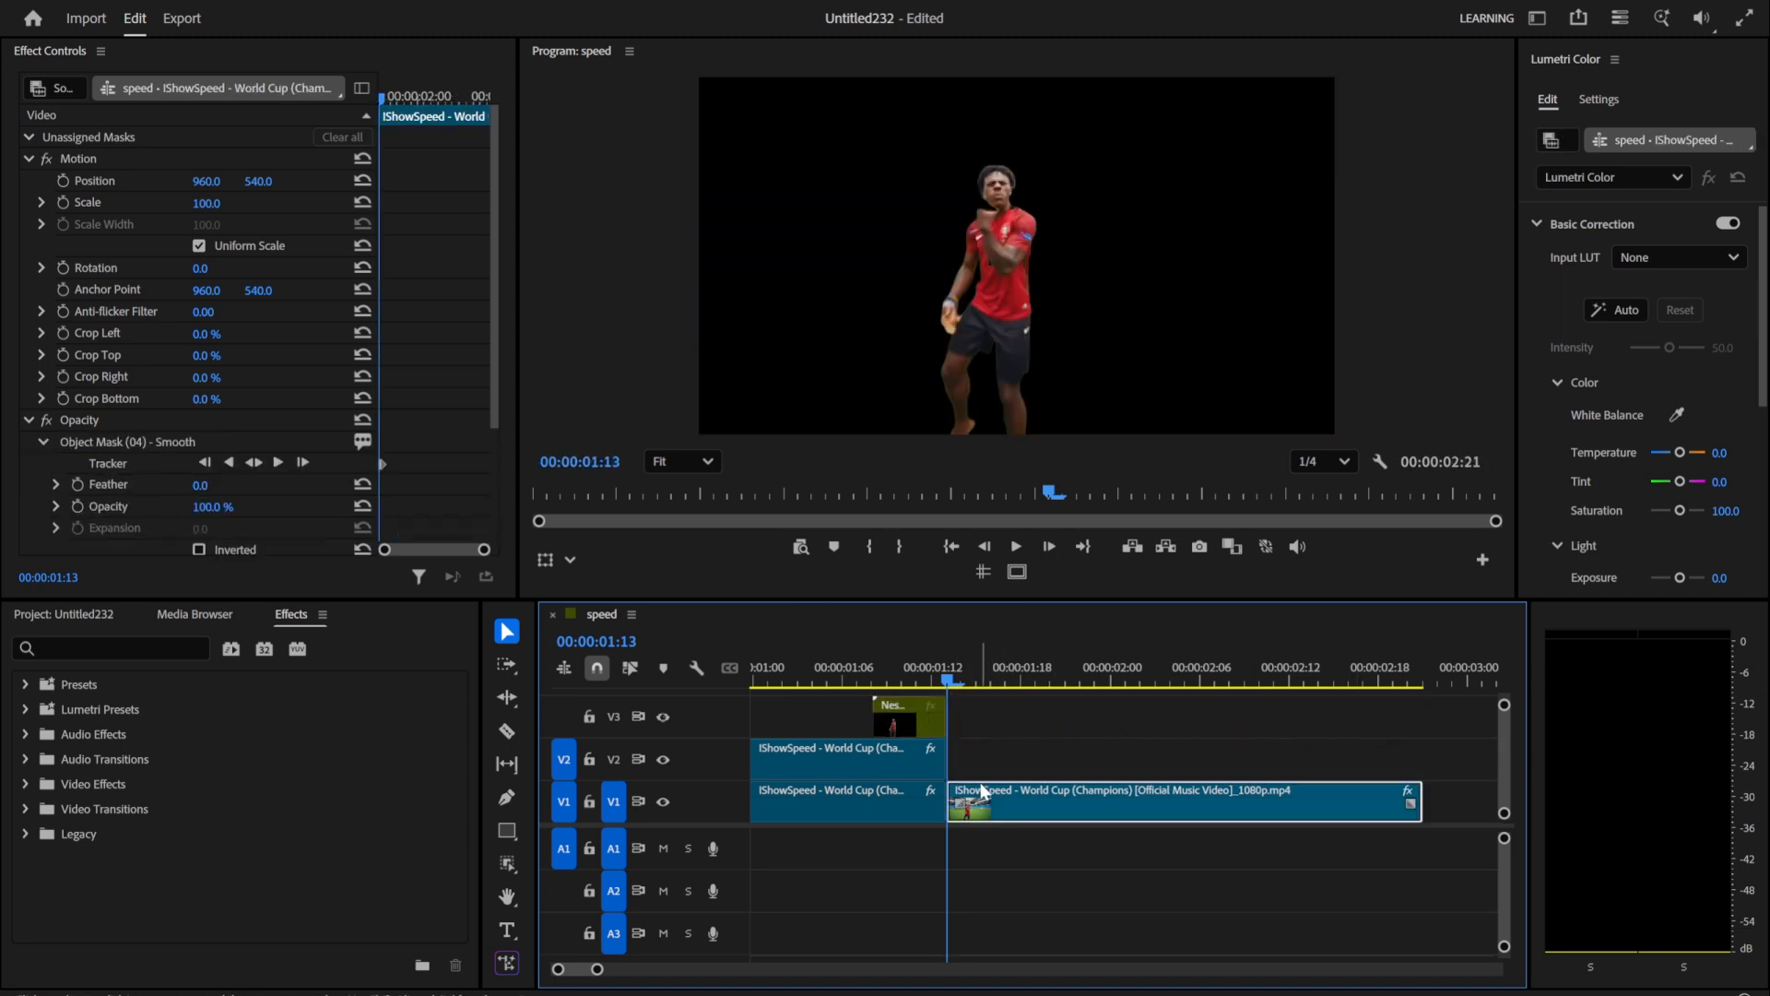
drag(986, 790, 986, 758)
click(985, 791)
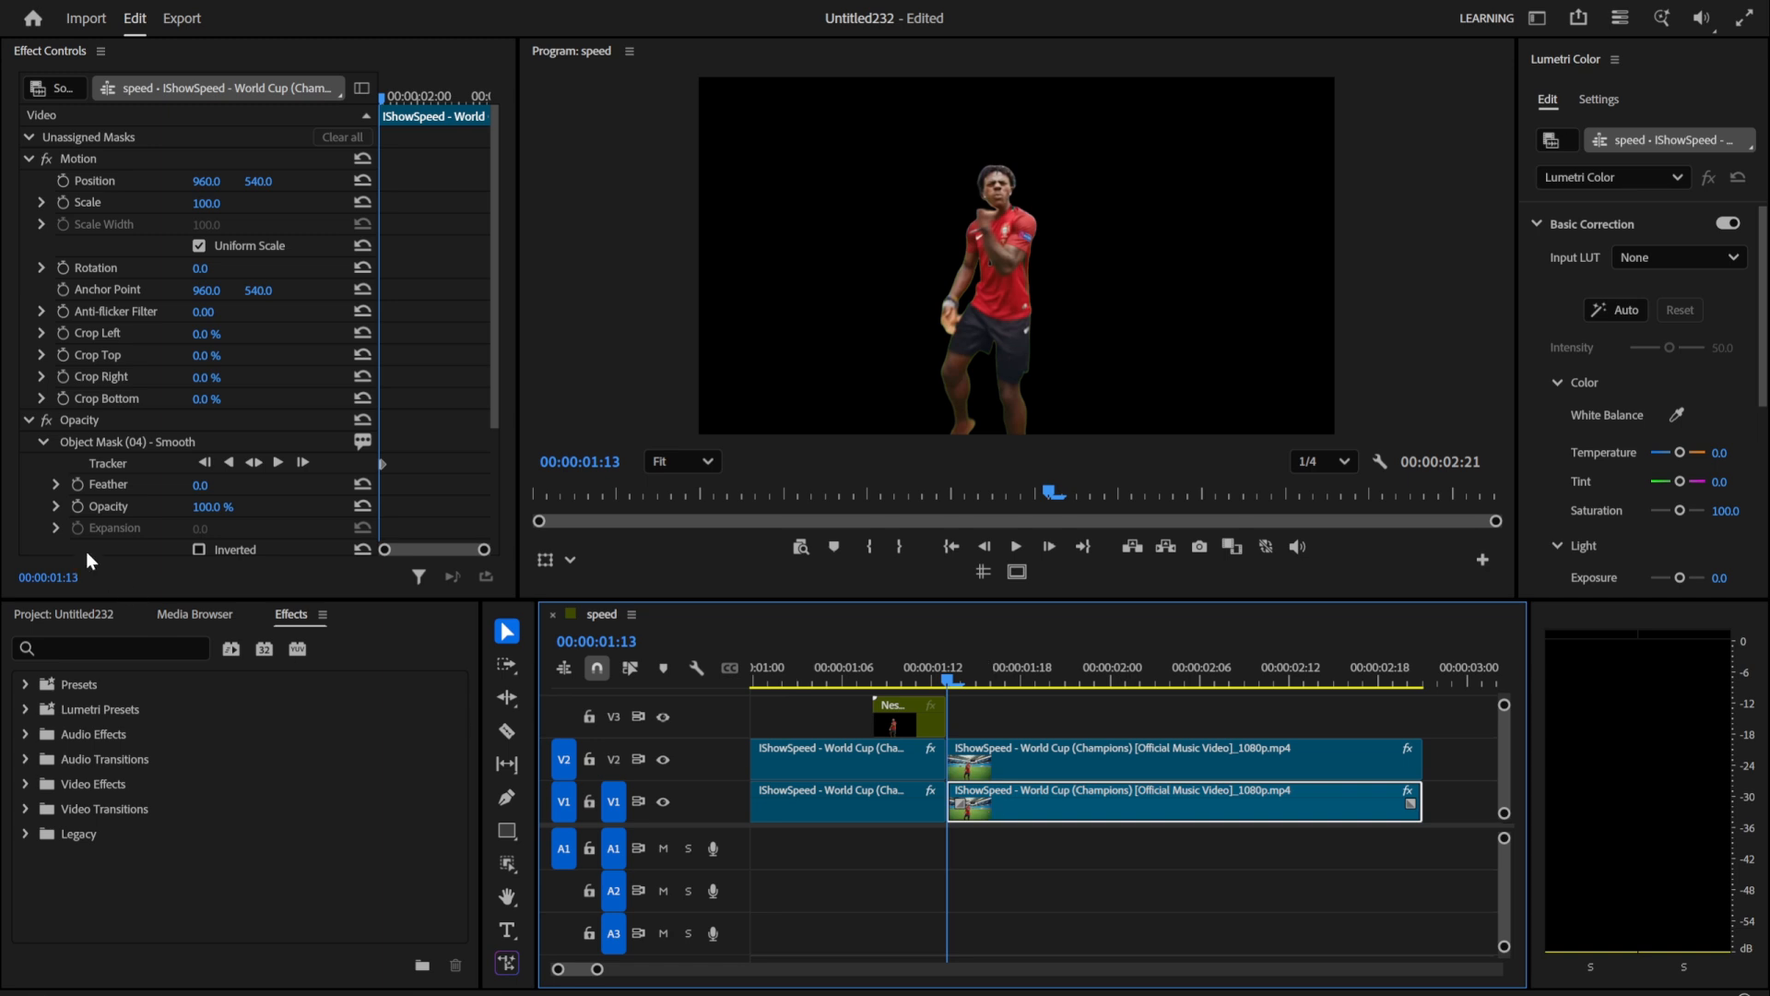
click(118, 443)
key(Delete)
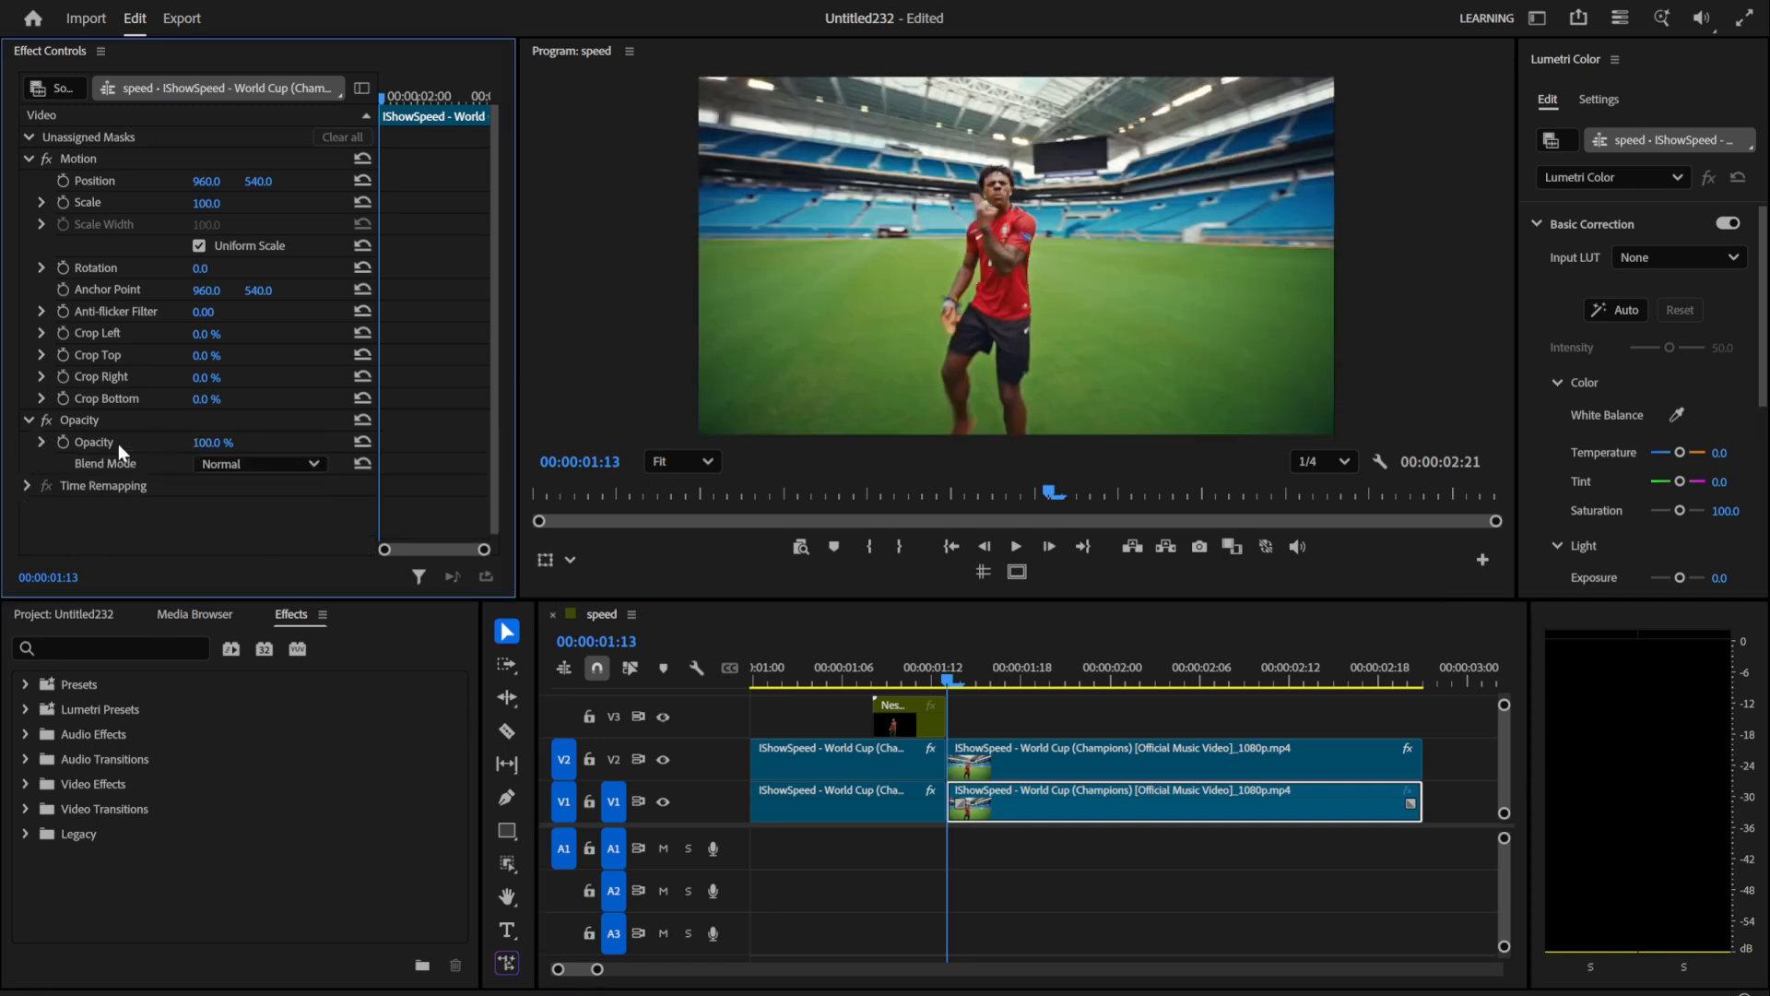
Step: Adjust the second nested clip on V3 to span 00:00:01:07 to 00:00:01:13
scroll(987, 745, up, 10)
scroll(987, 745, down, 1)
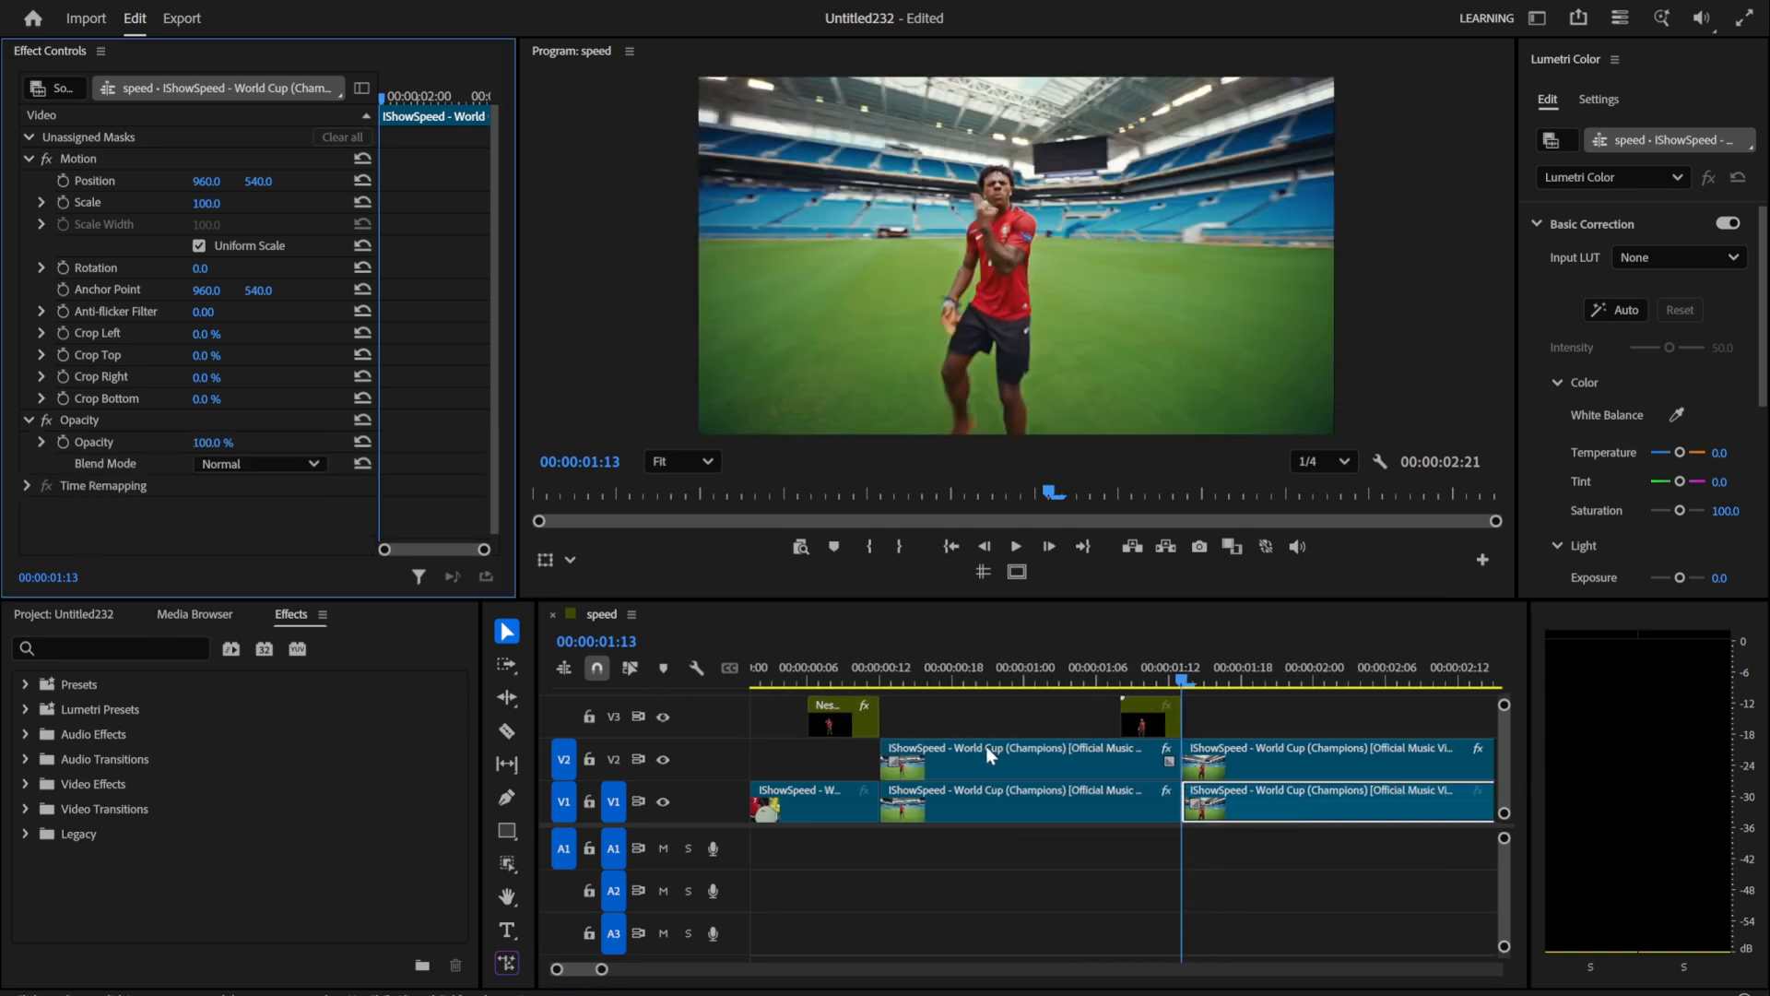
drag(1151, 730, 1182, 717)
Step: Copy the Transform effect from the first nested V3 clip and paste it onto the second one at 00:00:01:07
drag(862, 671, 808, 666)
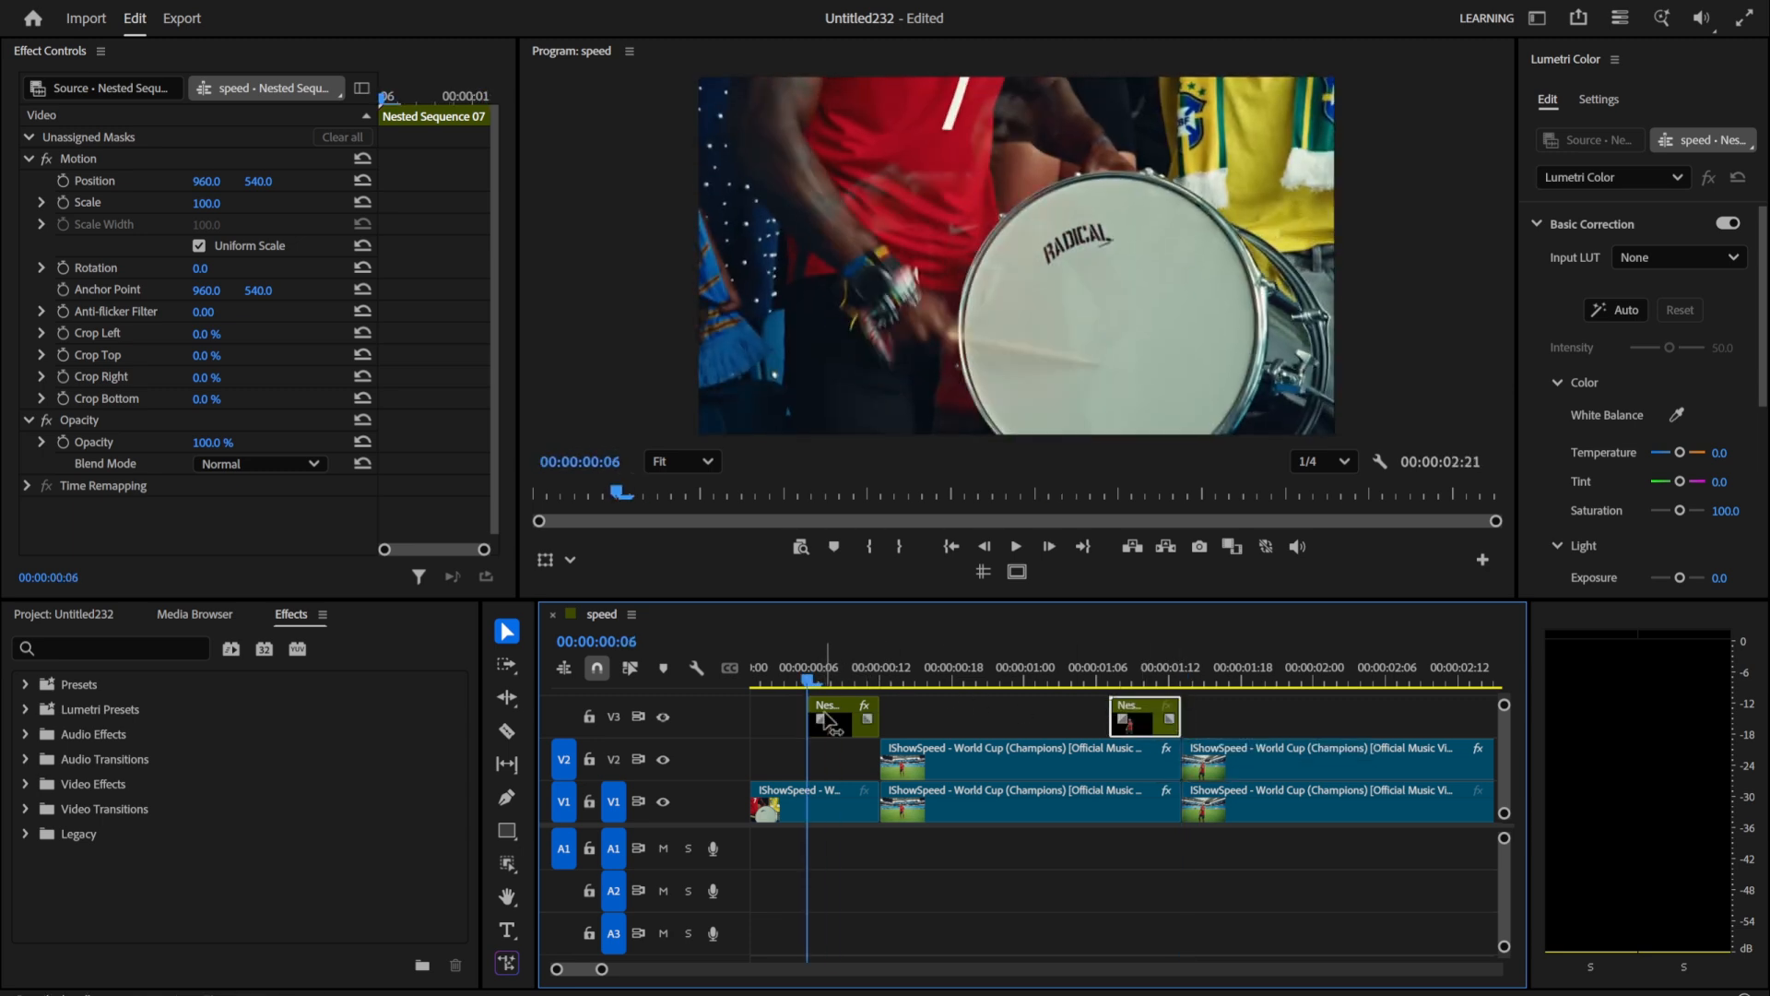
click(848, 721)
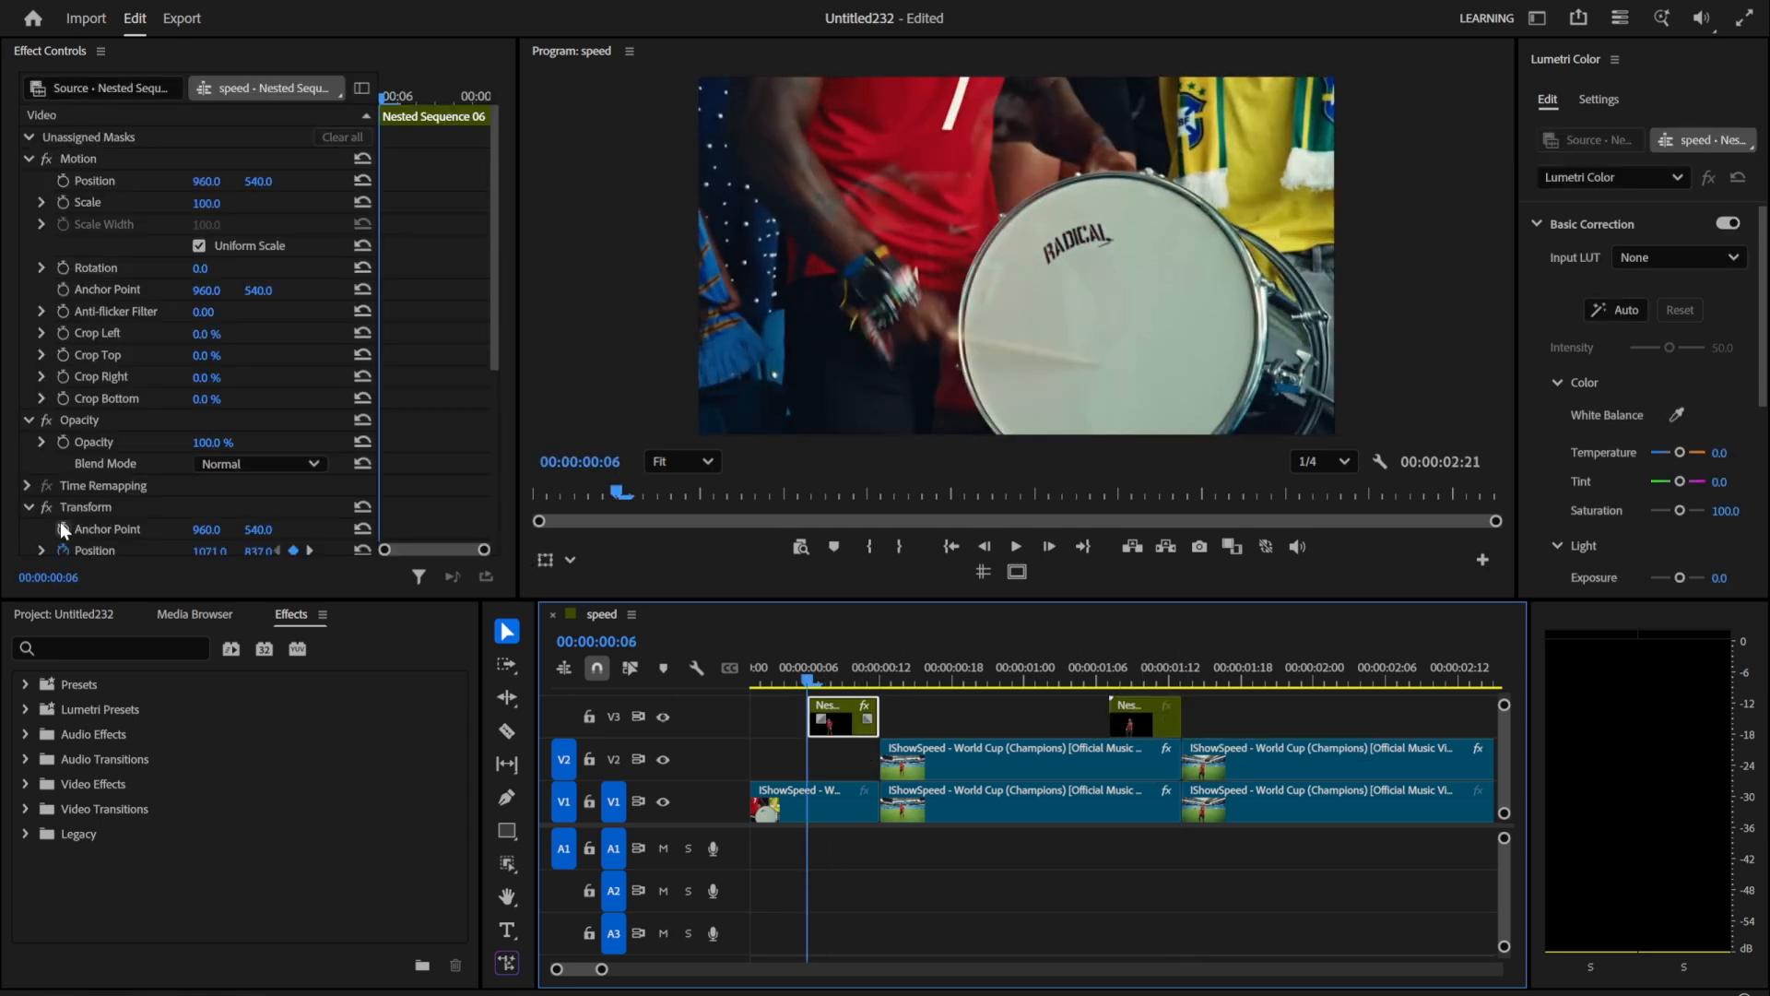
click(80, 505)
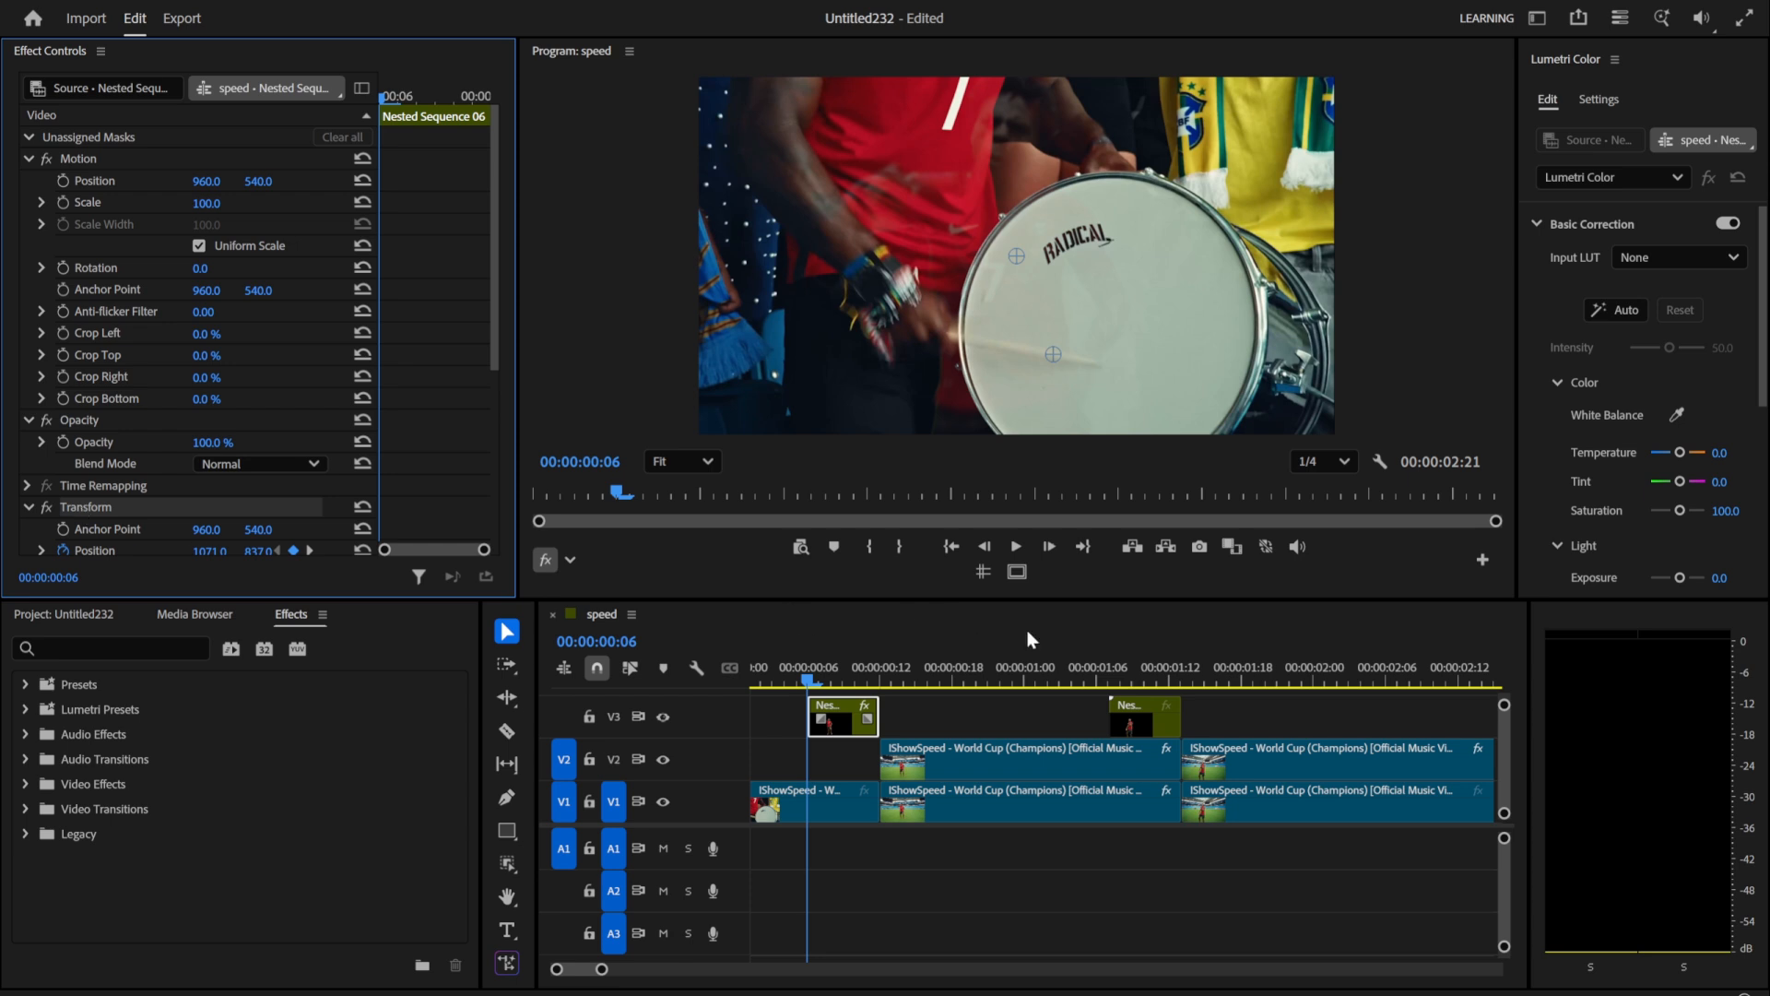
click(1109, 671)
click(1142, 729)
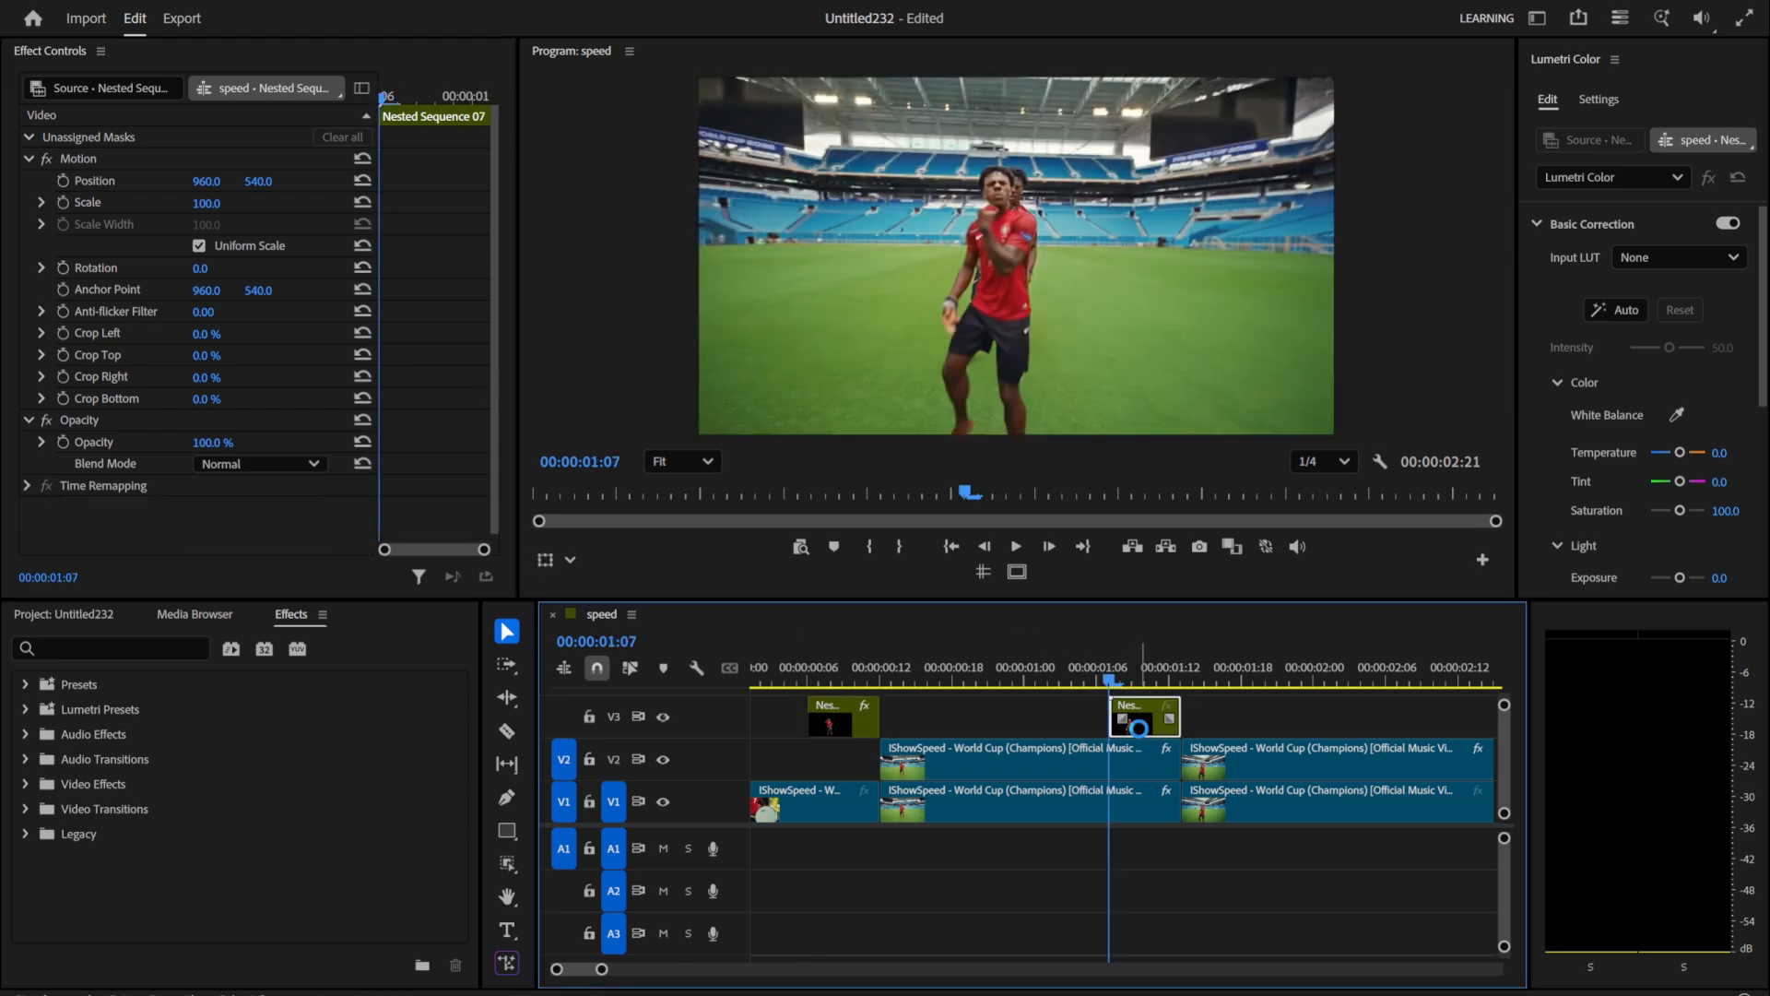
Step: Copy Lens Distortion, Turbulent Displace and Echo Glow from the V1 clip starting at 00:00:00:12
drag(1117, 679, 1185, 679)
click(1262, 807)
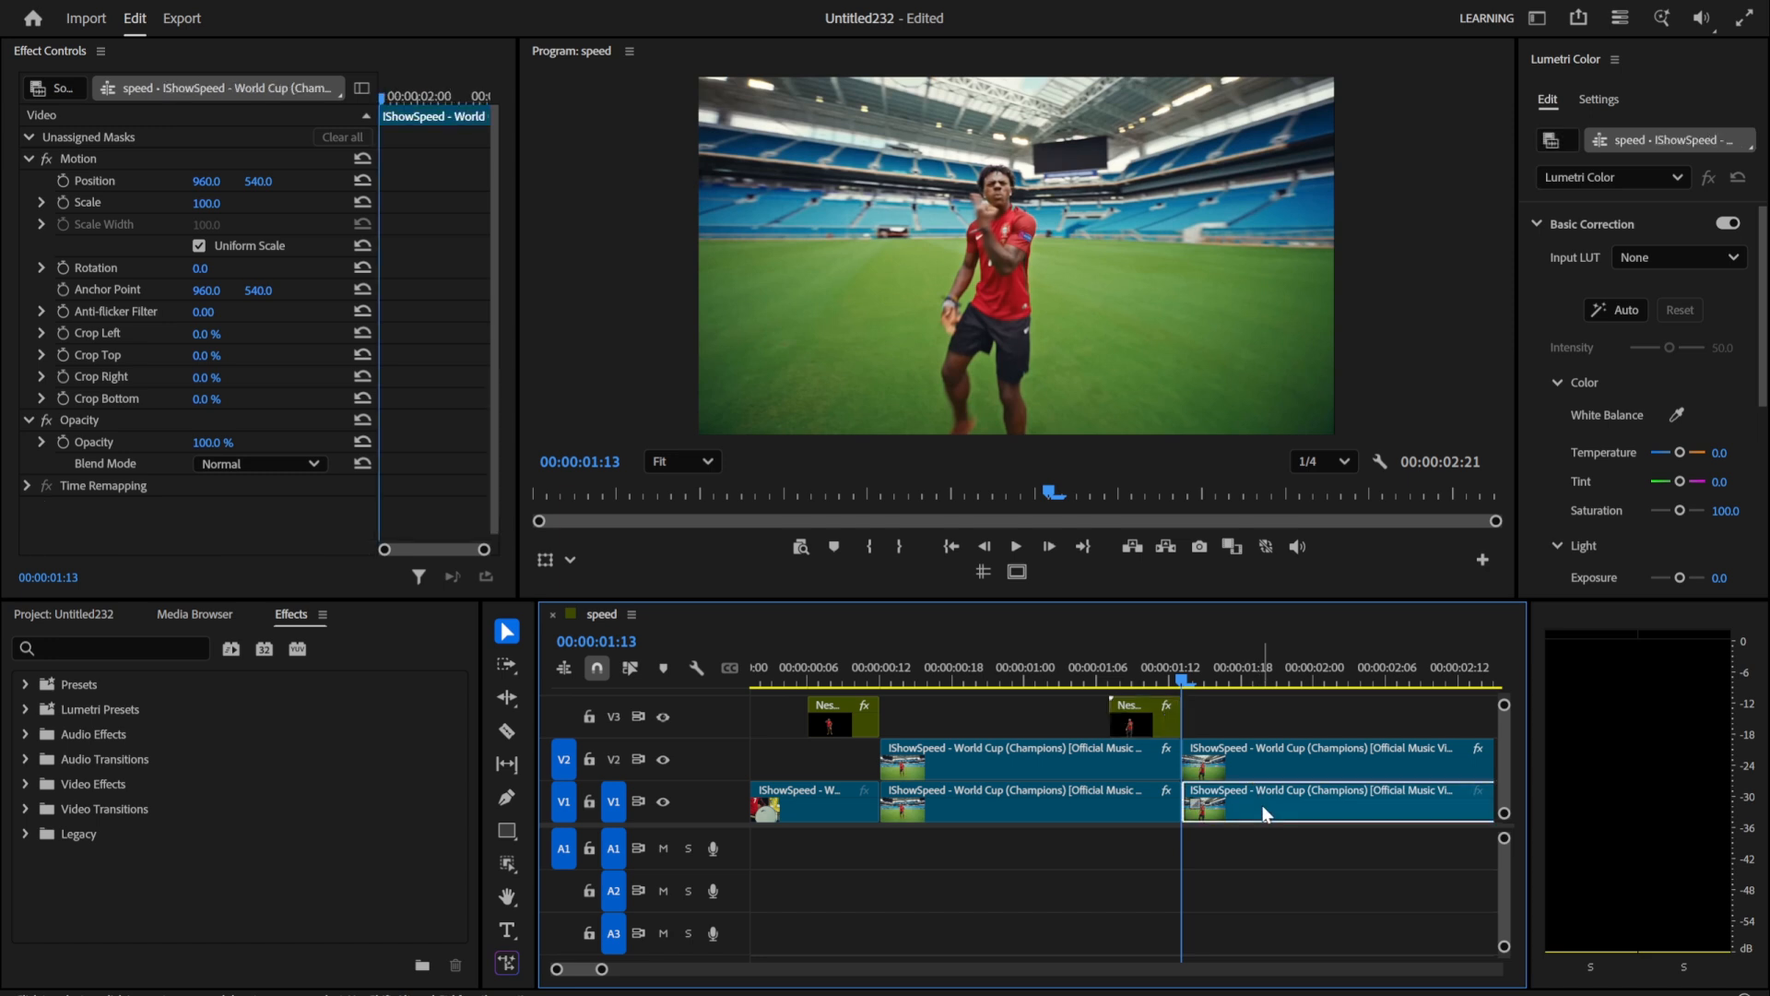
click(1038, 801)
click(888, 666)
scroll(146, 419, down, 5)
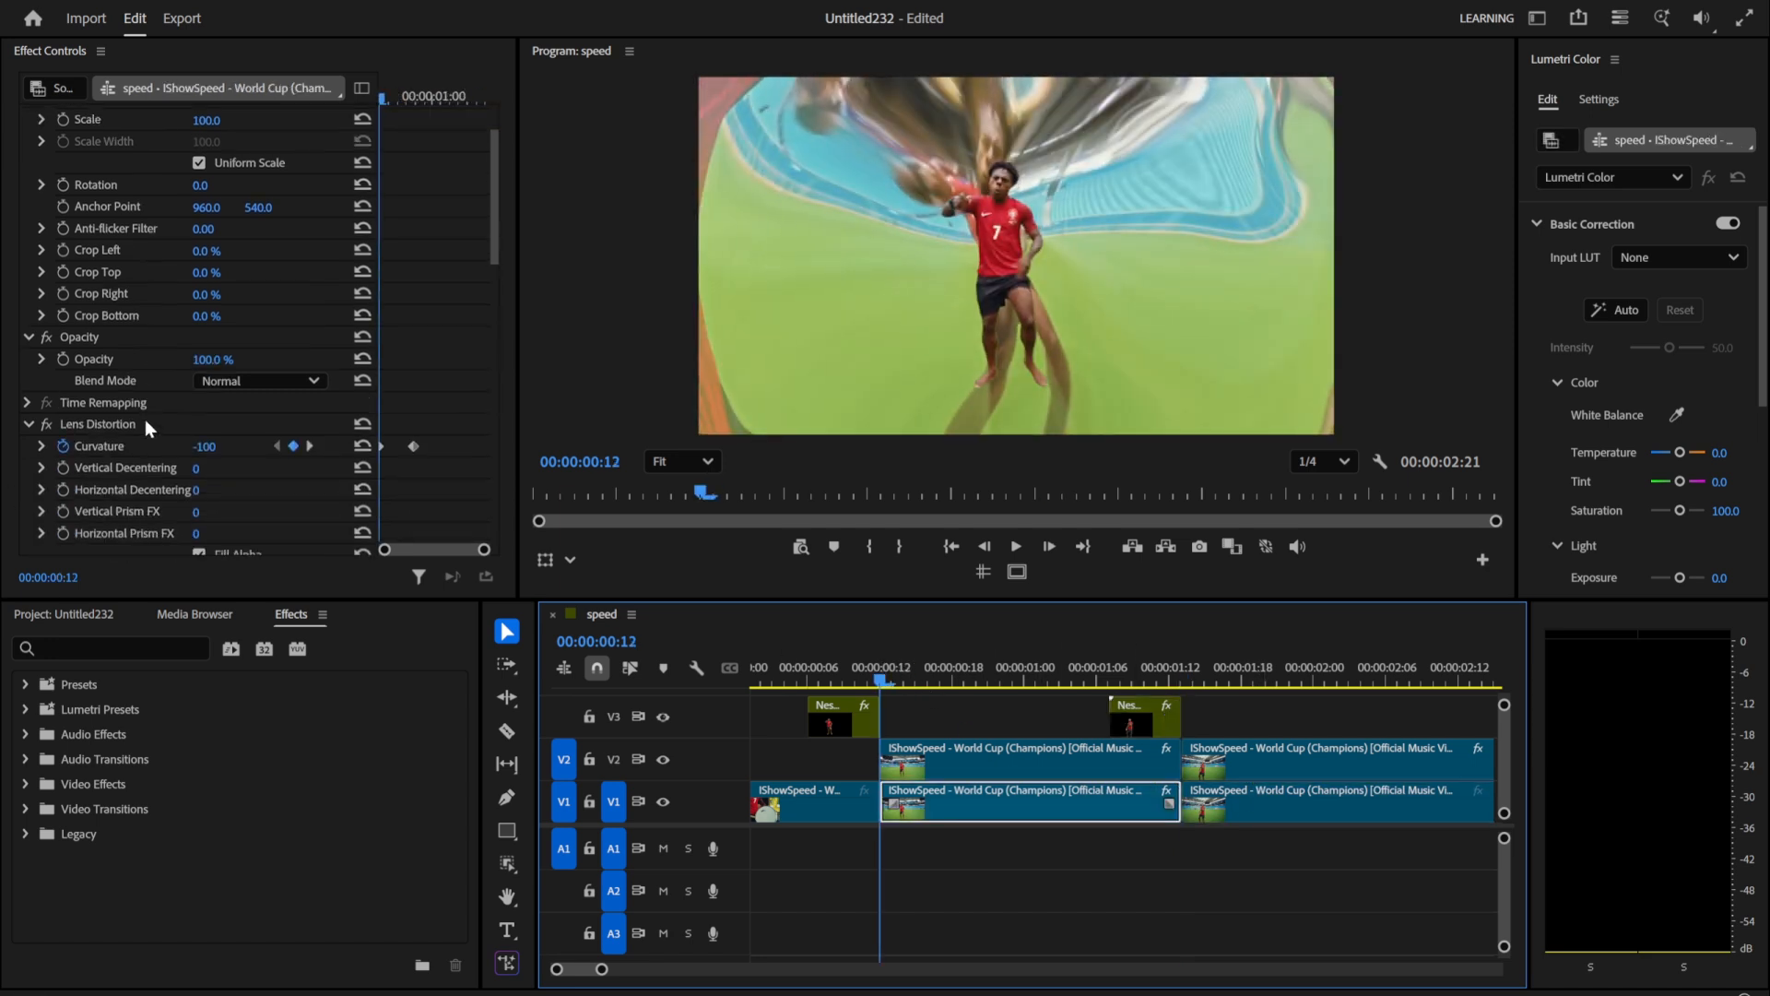
click(30, 299)
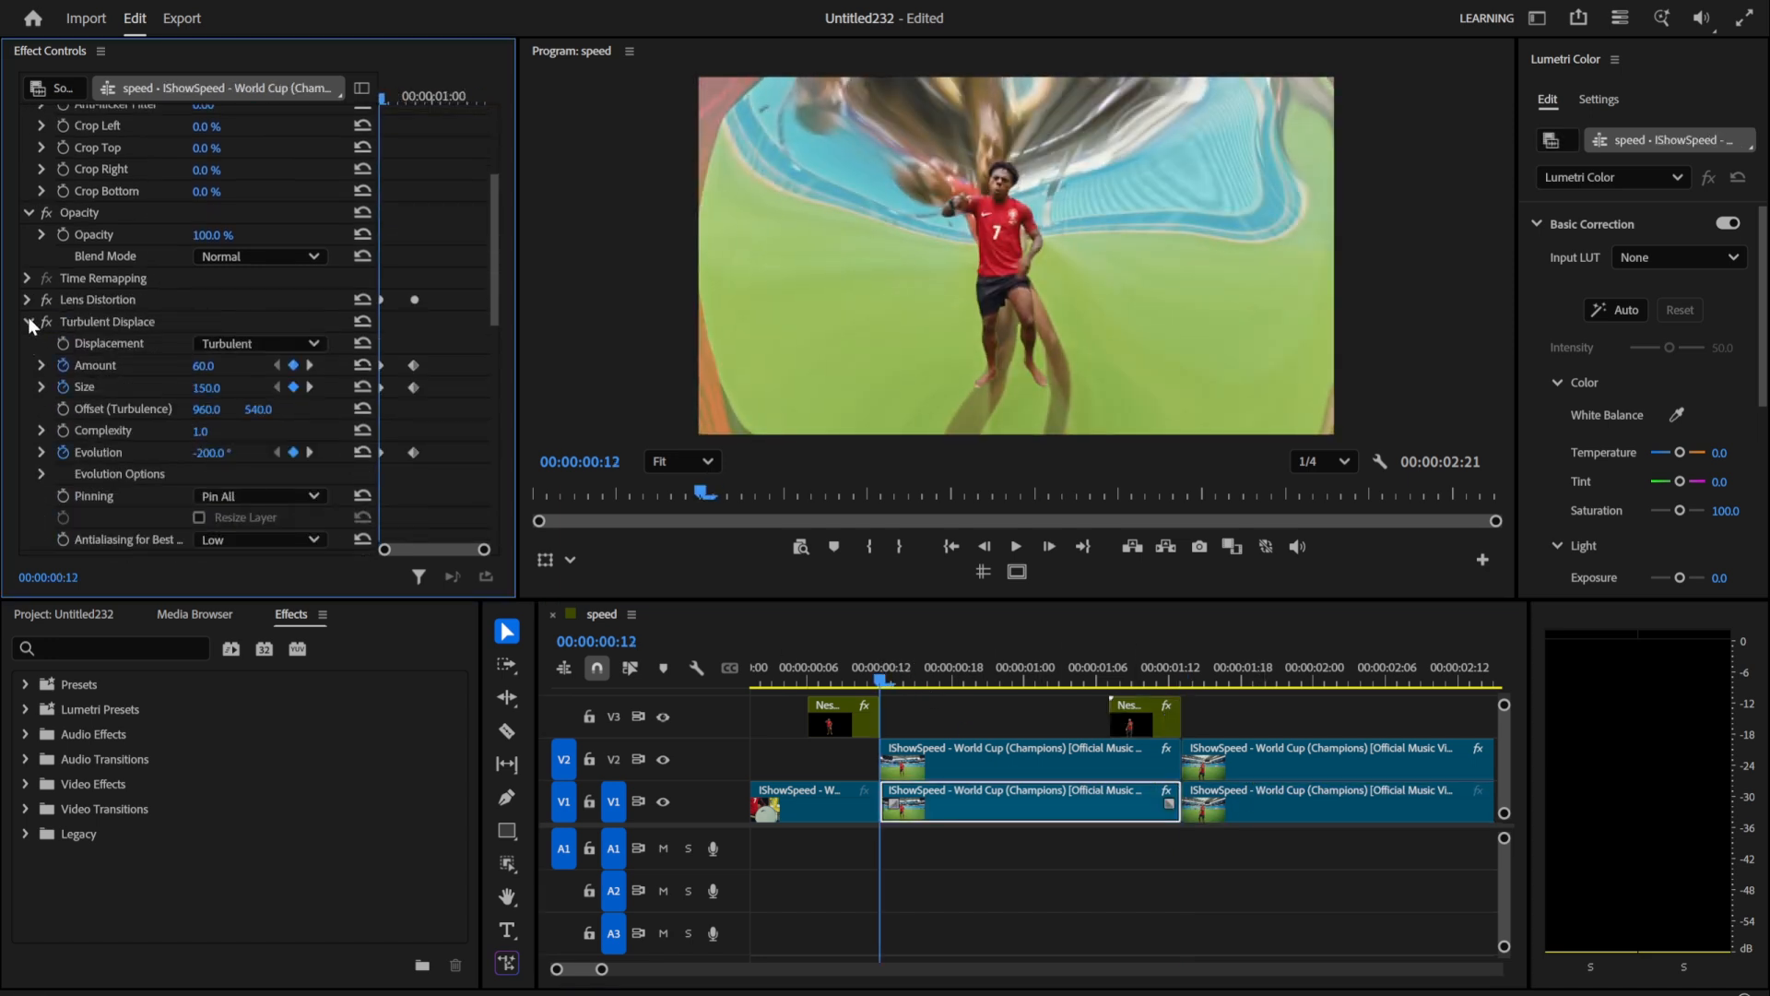
click(28, 317)
click(27, 340)
click(80, 433)
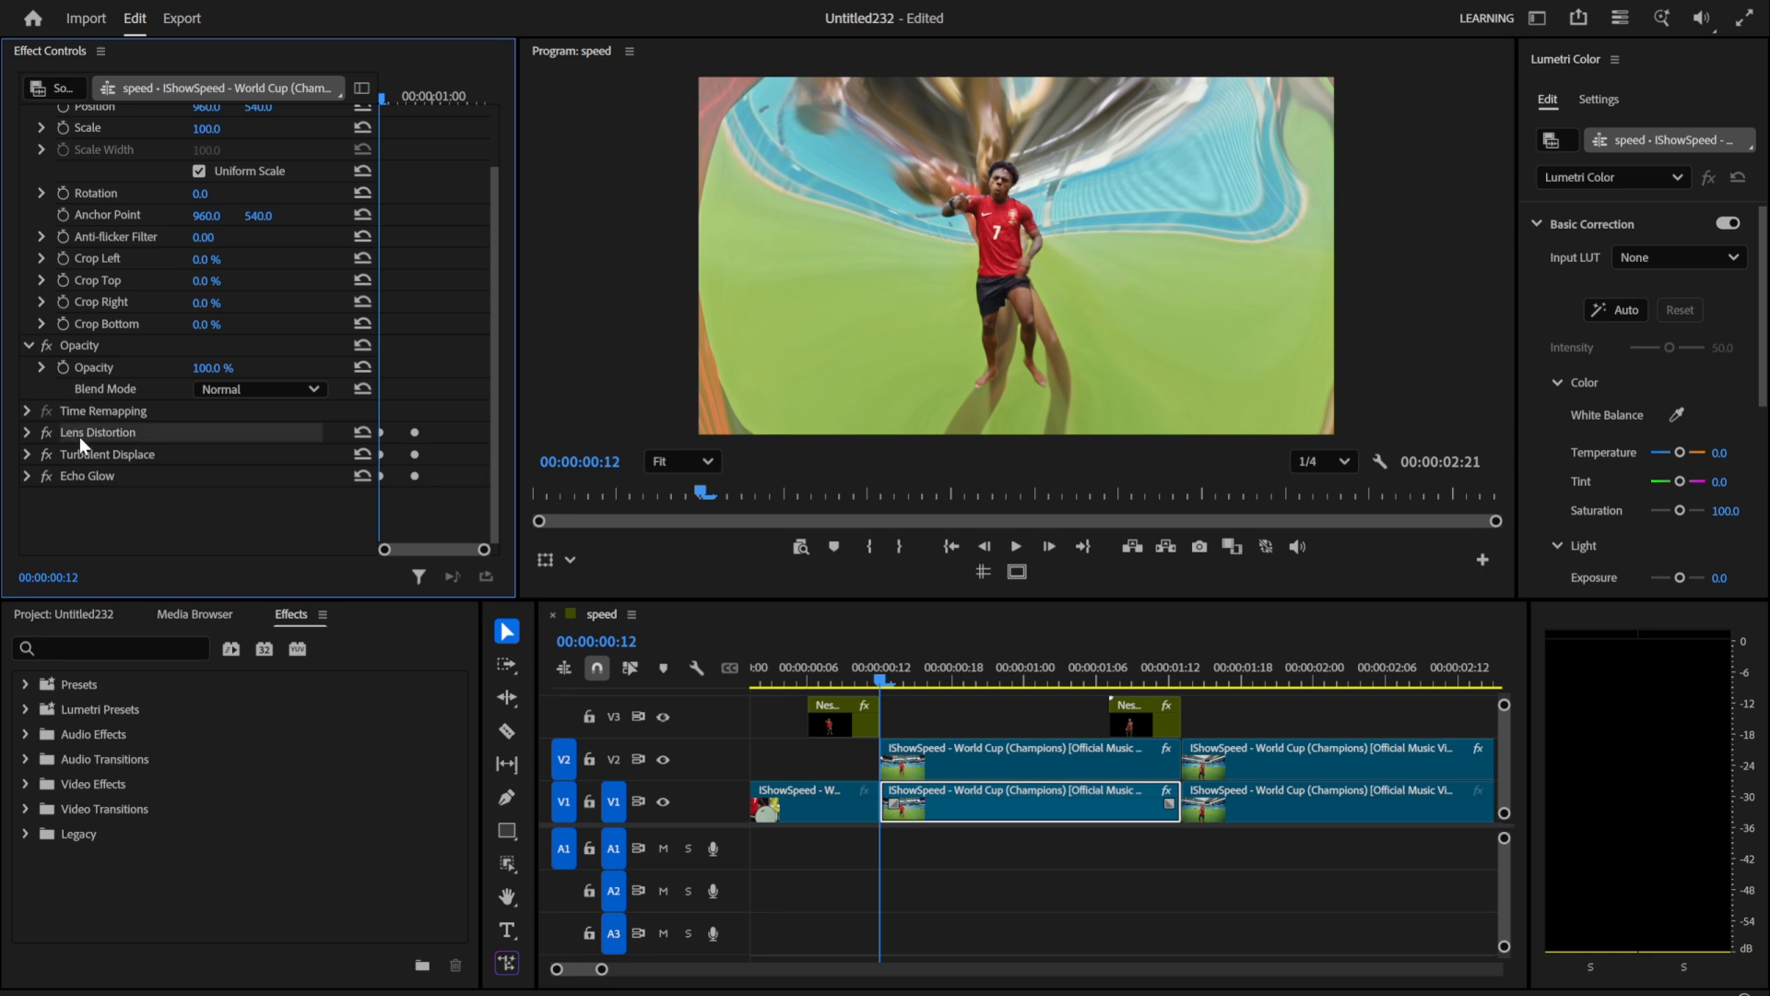
ctrl+click(86, 455)
ctrl+click(92, 476)
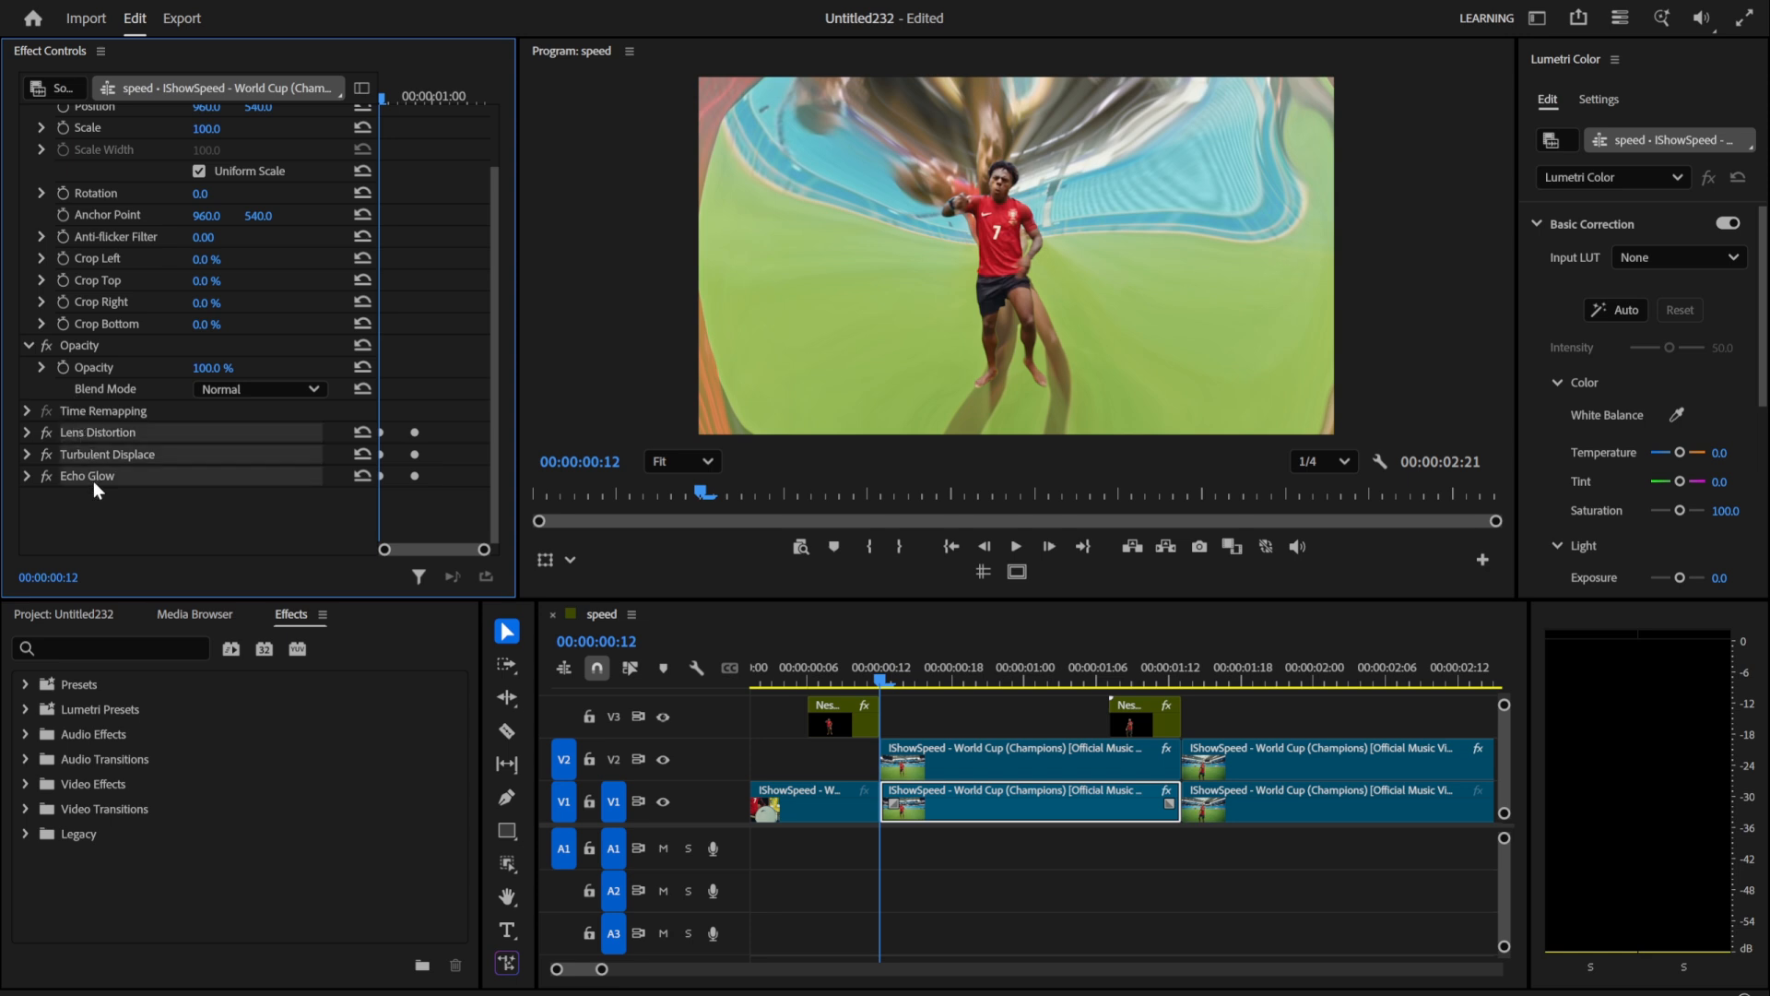
Step: Paste the copied background effects onto the V1 clip starting at 00:00:01:13
click(1181, 681)
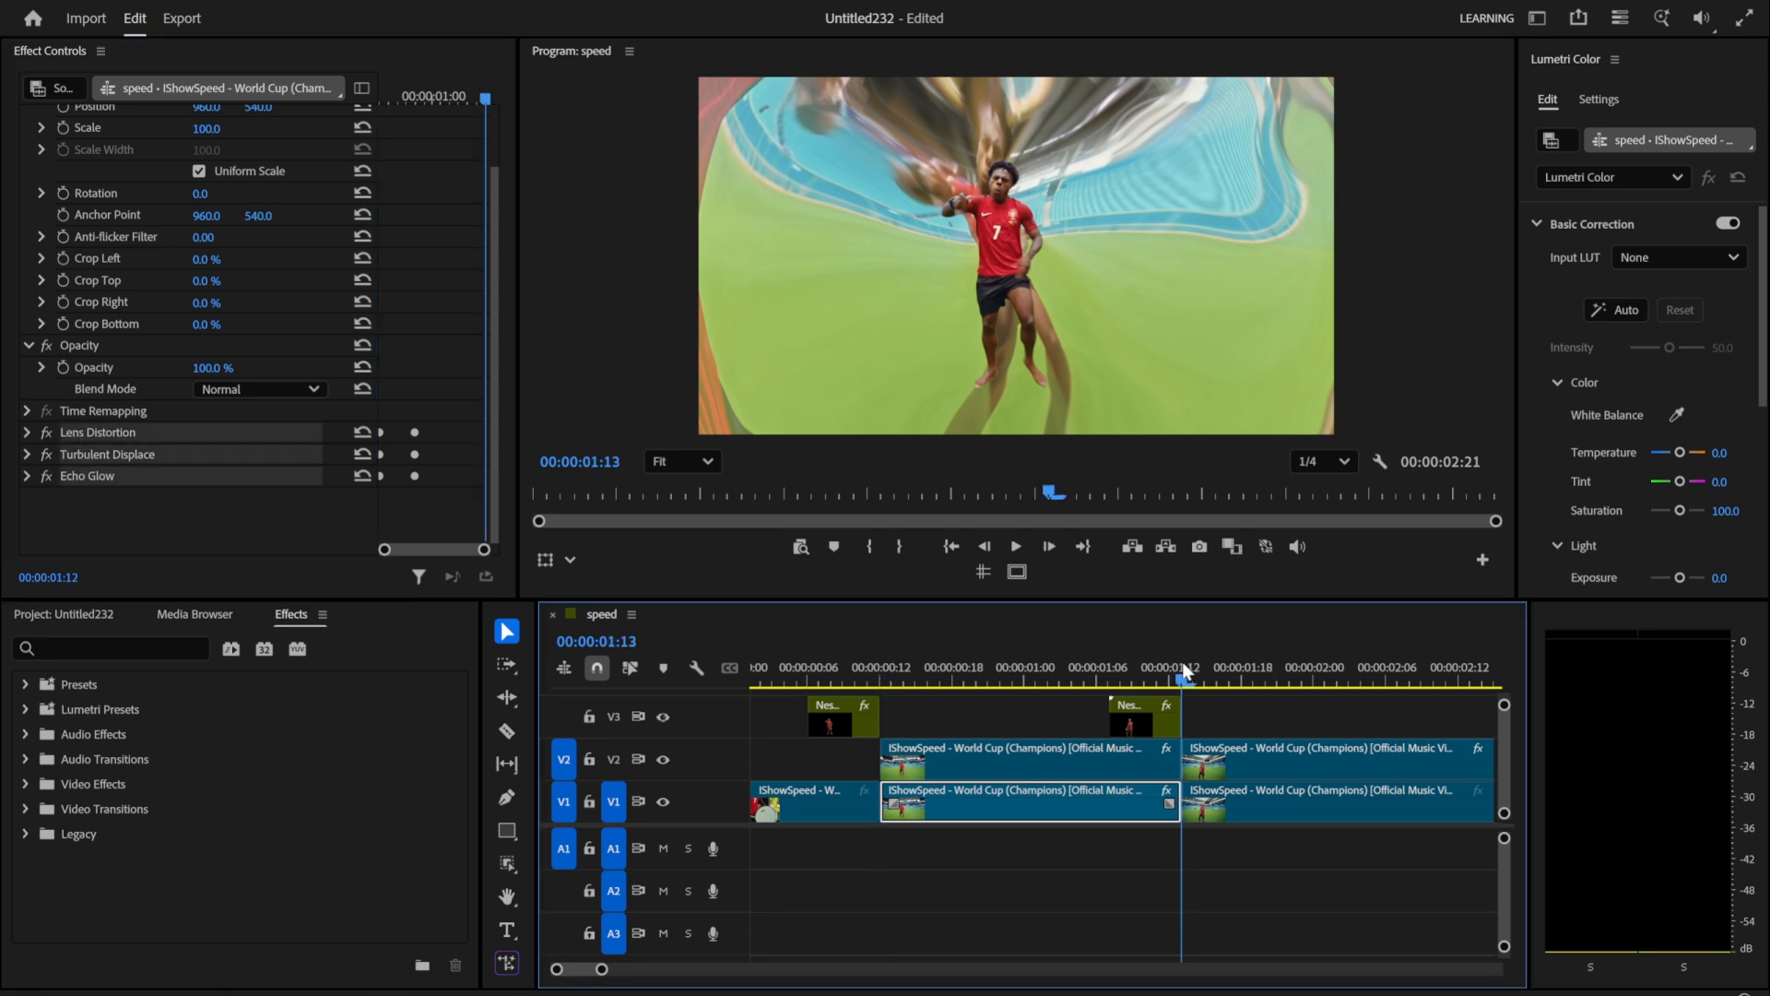
click(1216, 804)
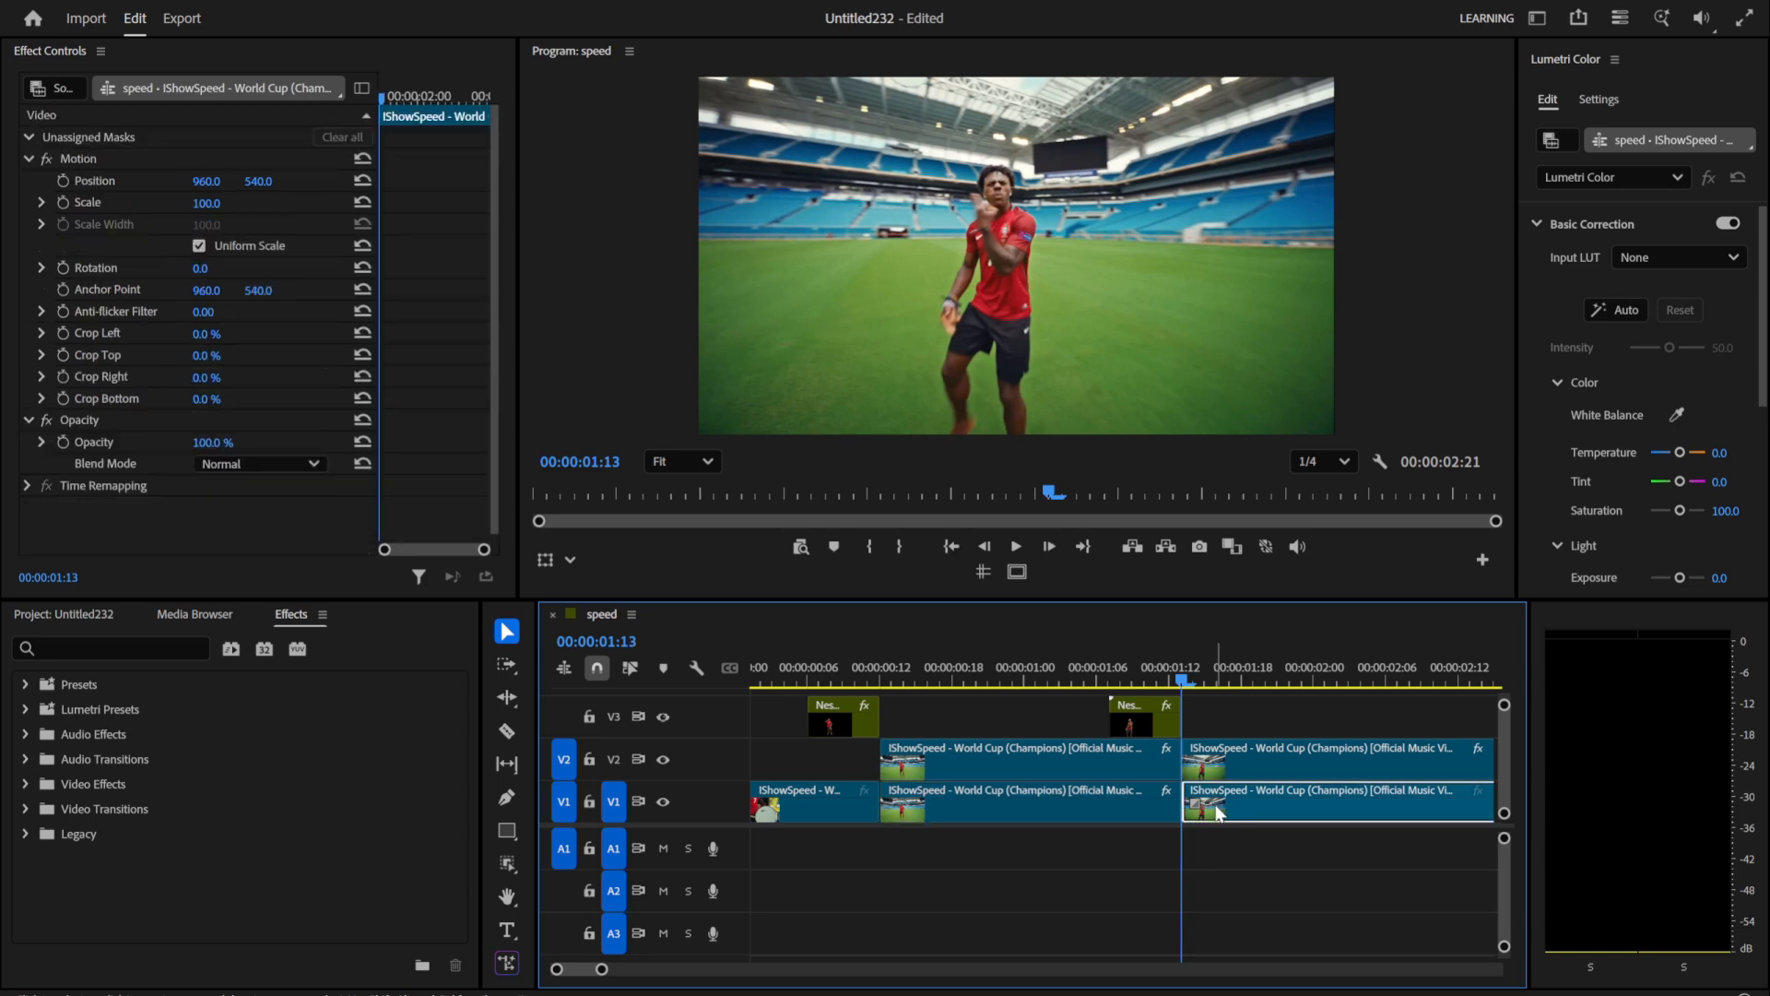
key(ctrl+v)
Step: Play back the sequence from near the beginning to review both transitions
key(minus)
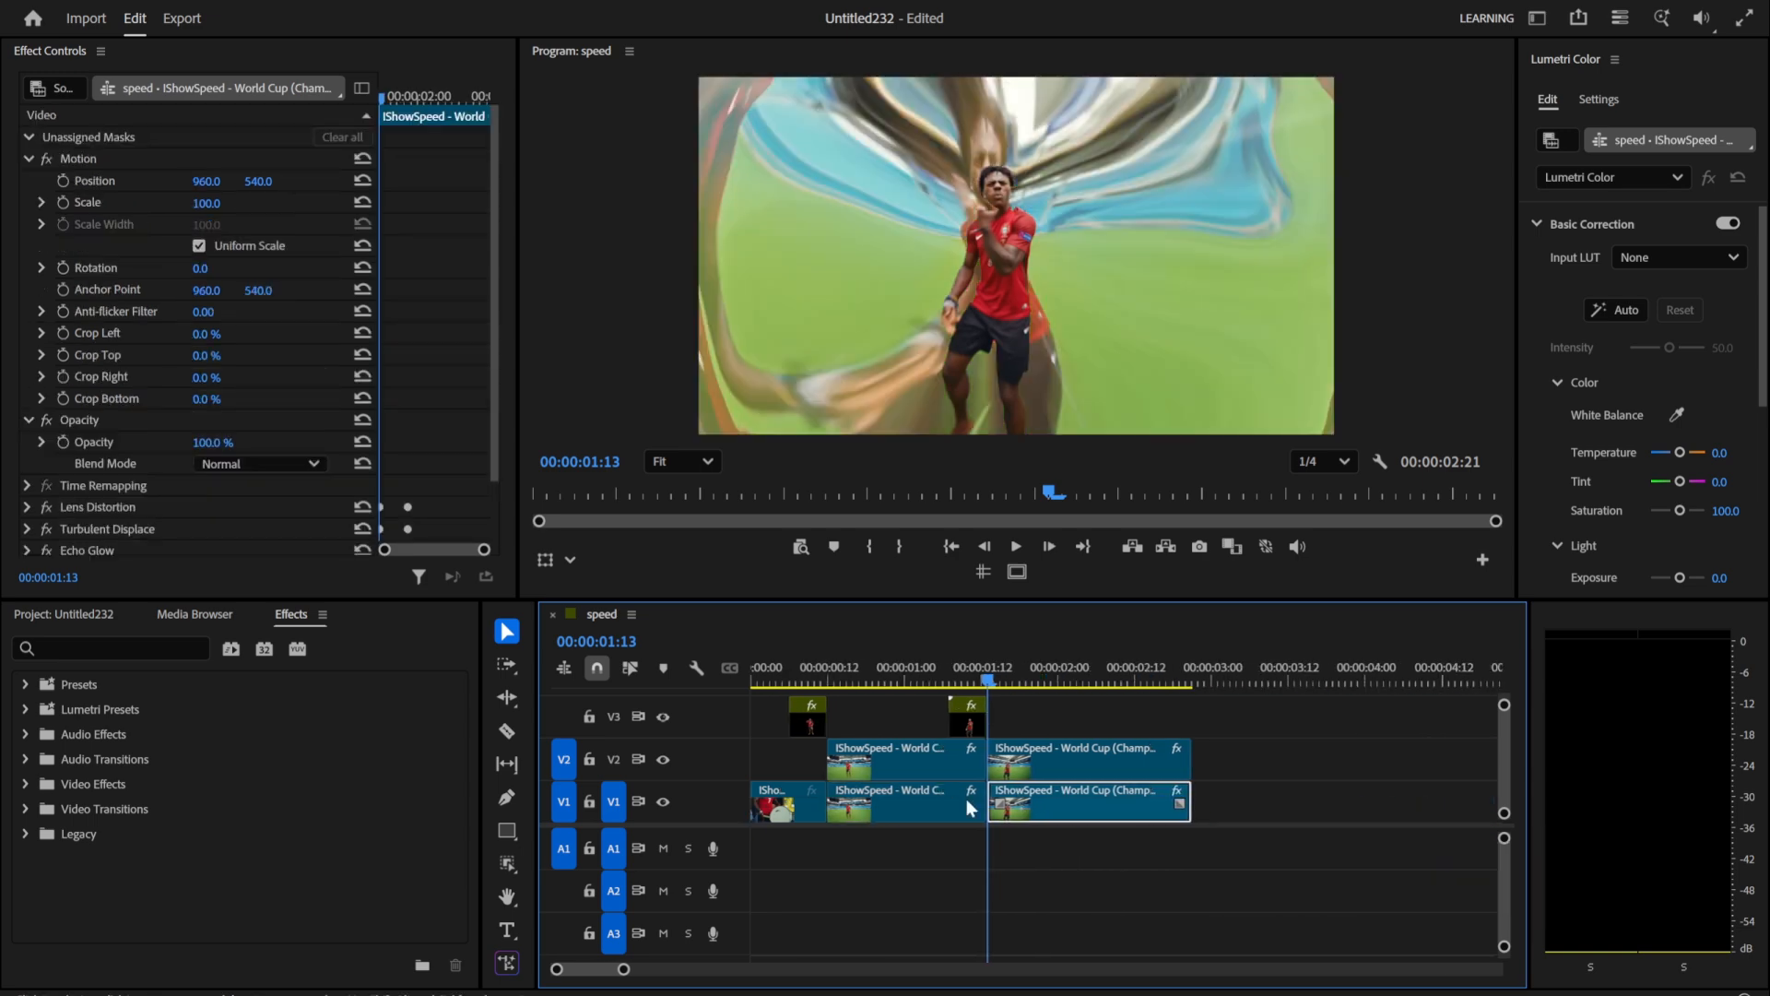
click(791, 673)
key(space)
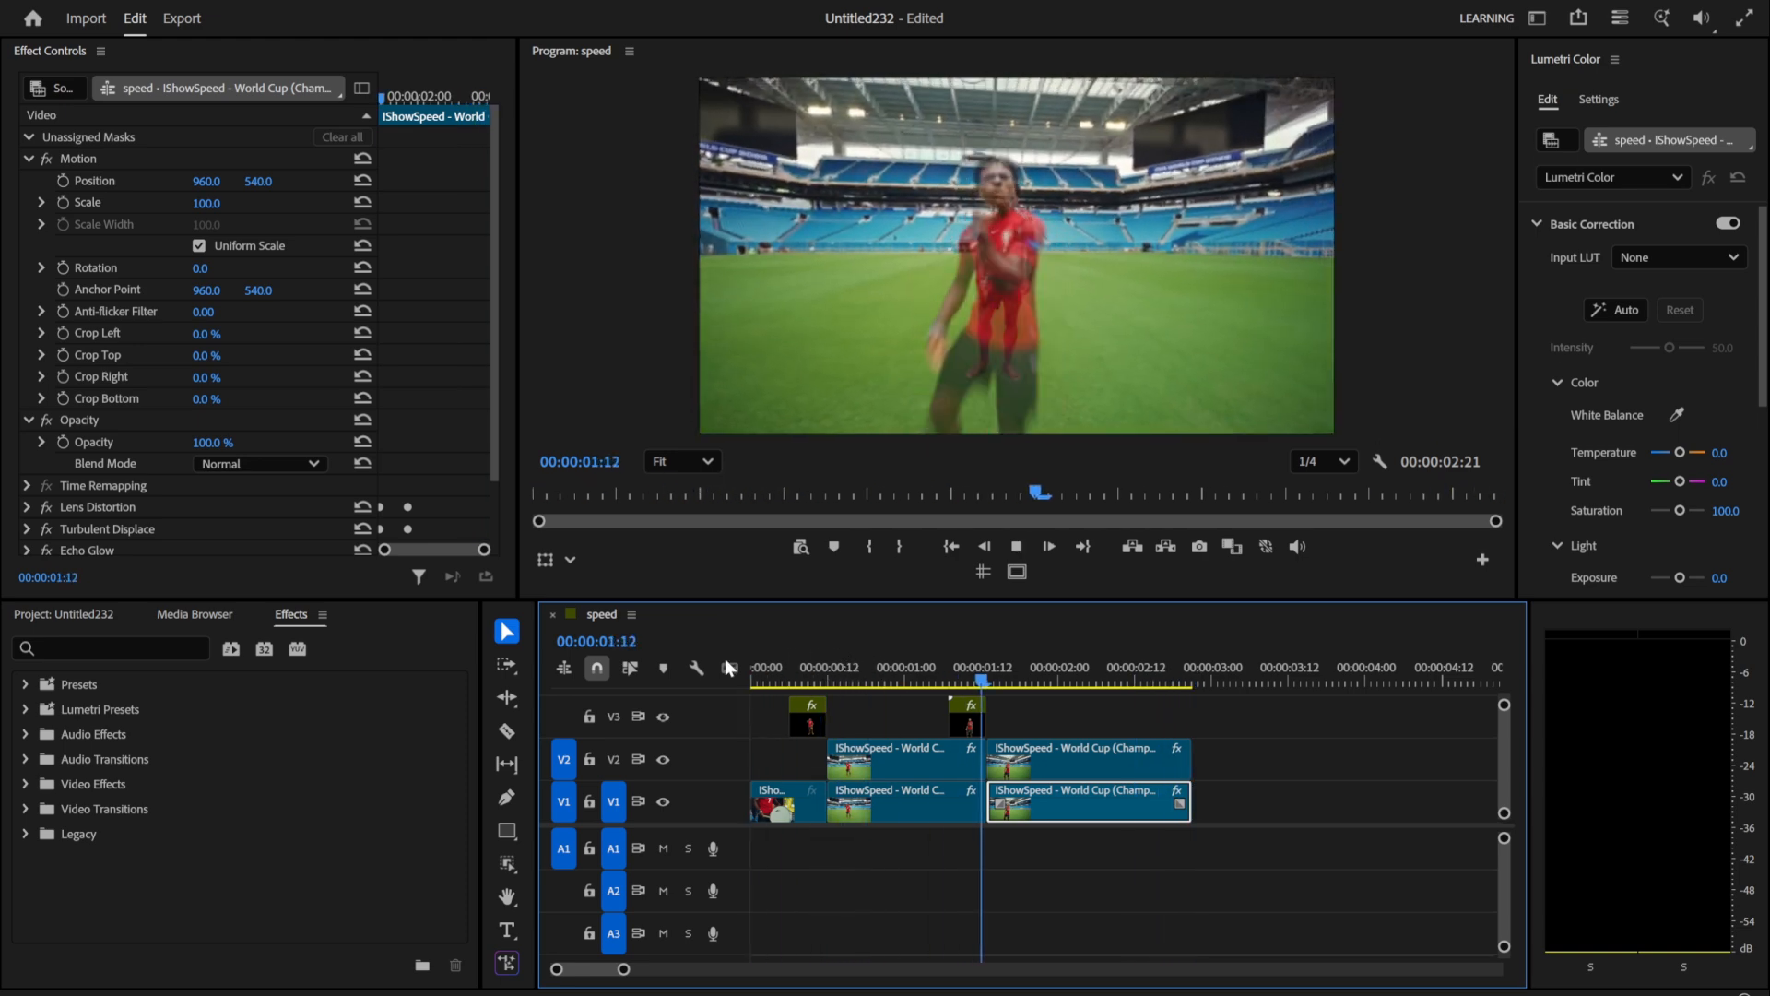
key(space)
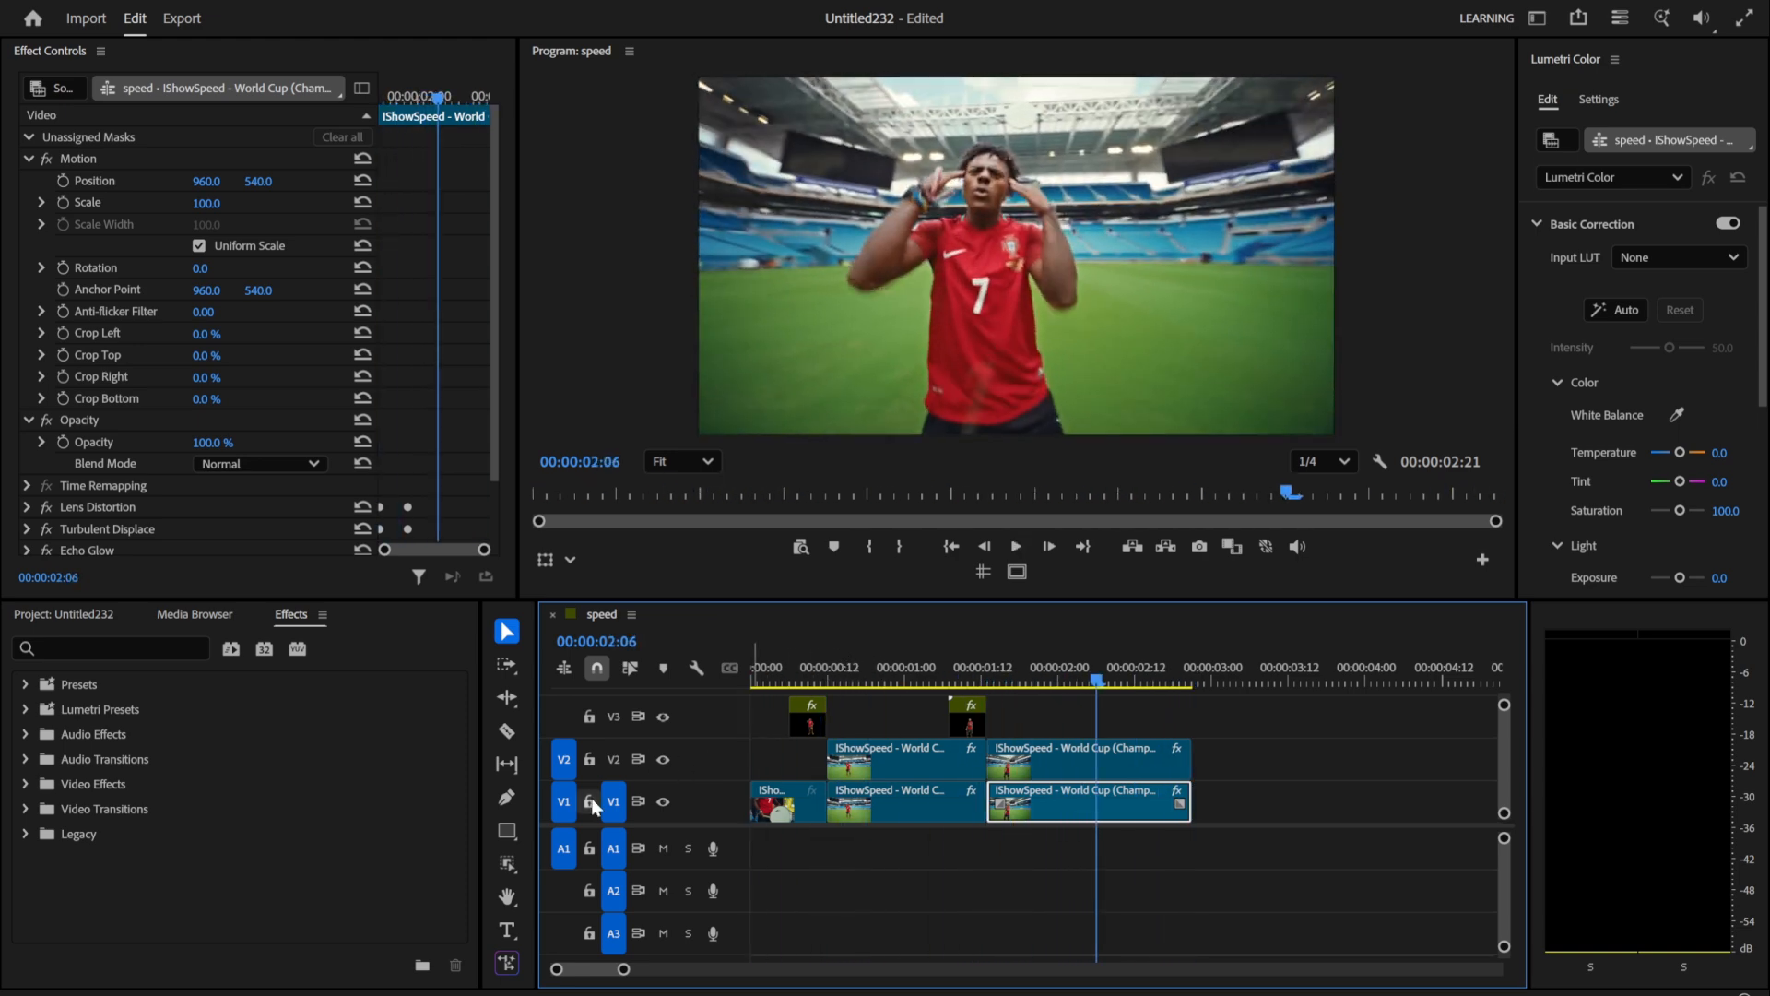
Step: Place the Adjustment Layer from the project on V4, starting with the first nested clip at 00:00:00:06
scroll(721, 820, up, 1)
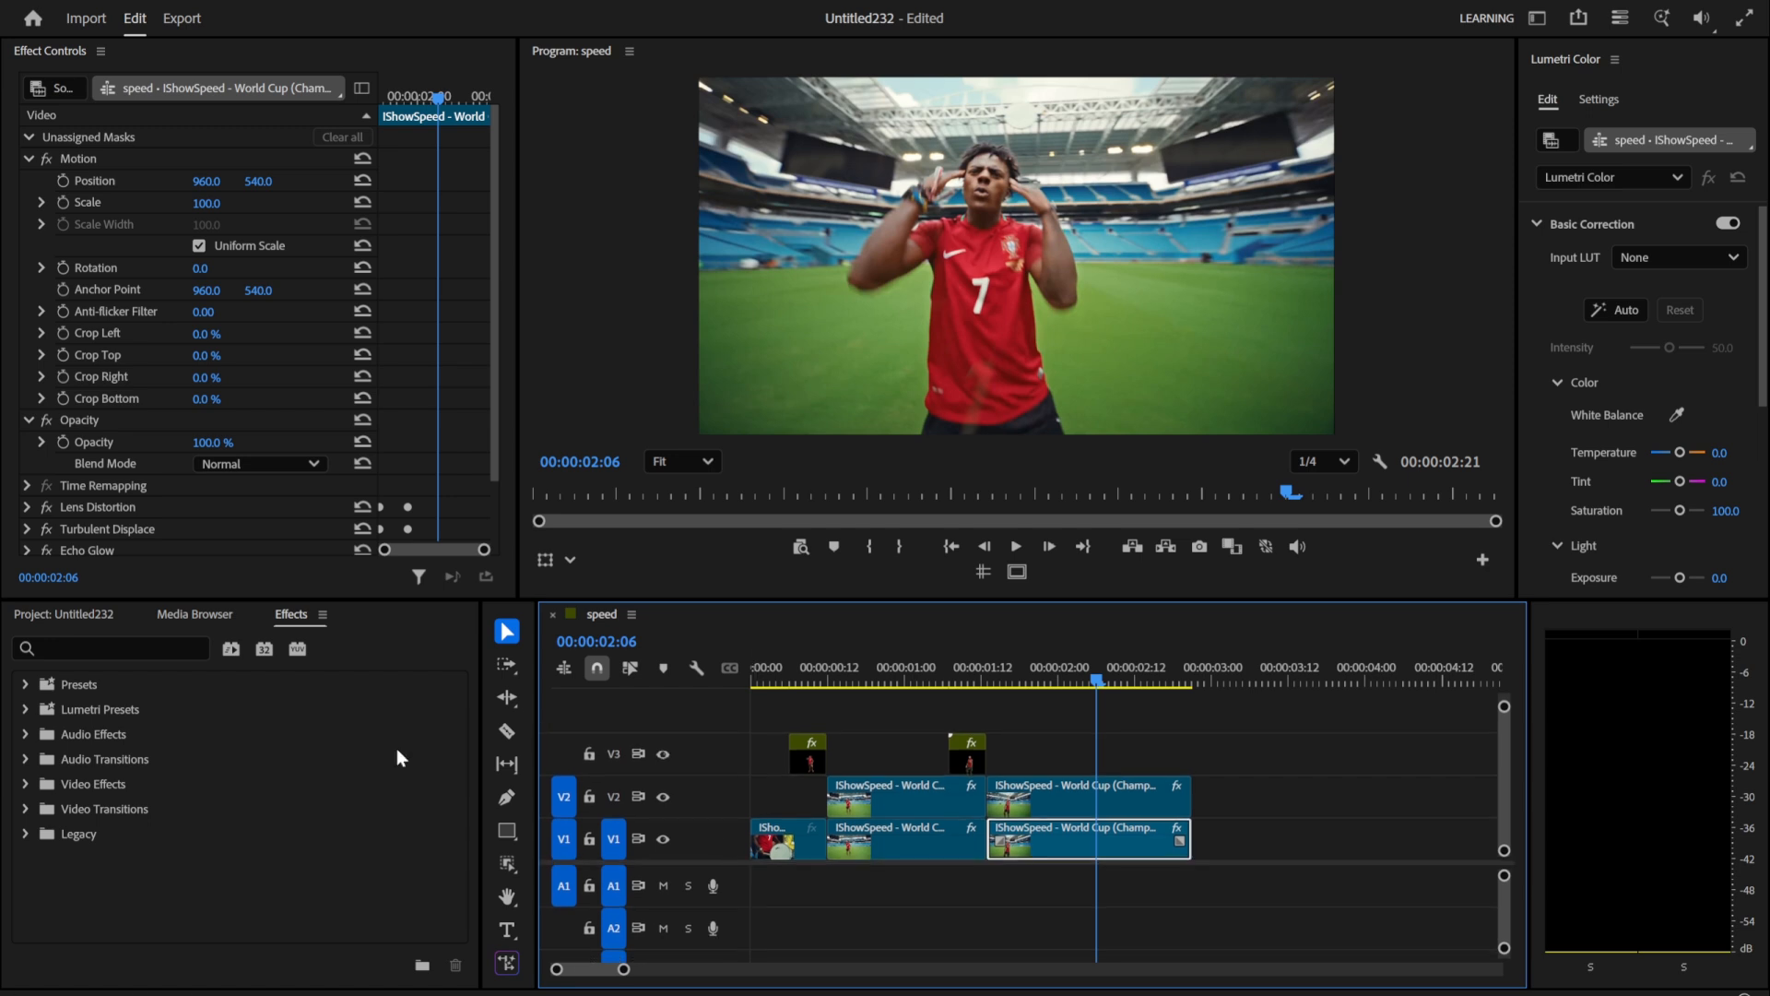
click(98, 616)
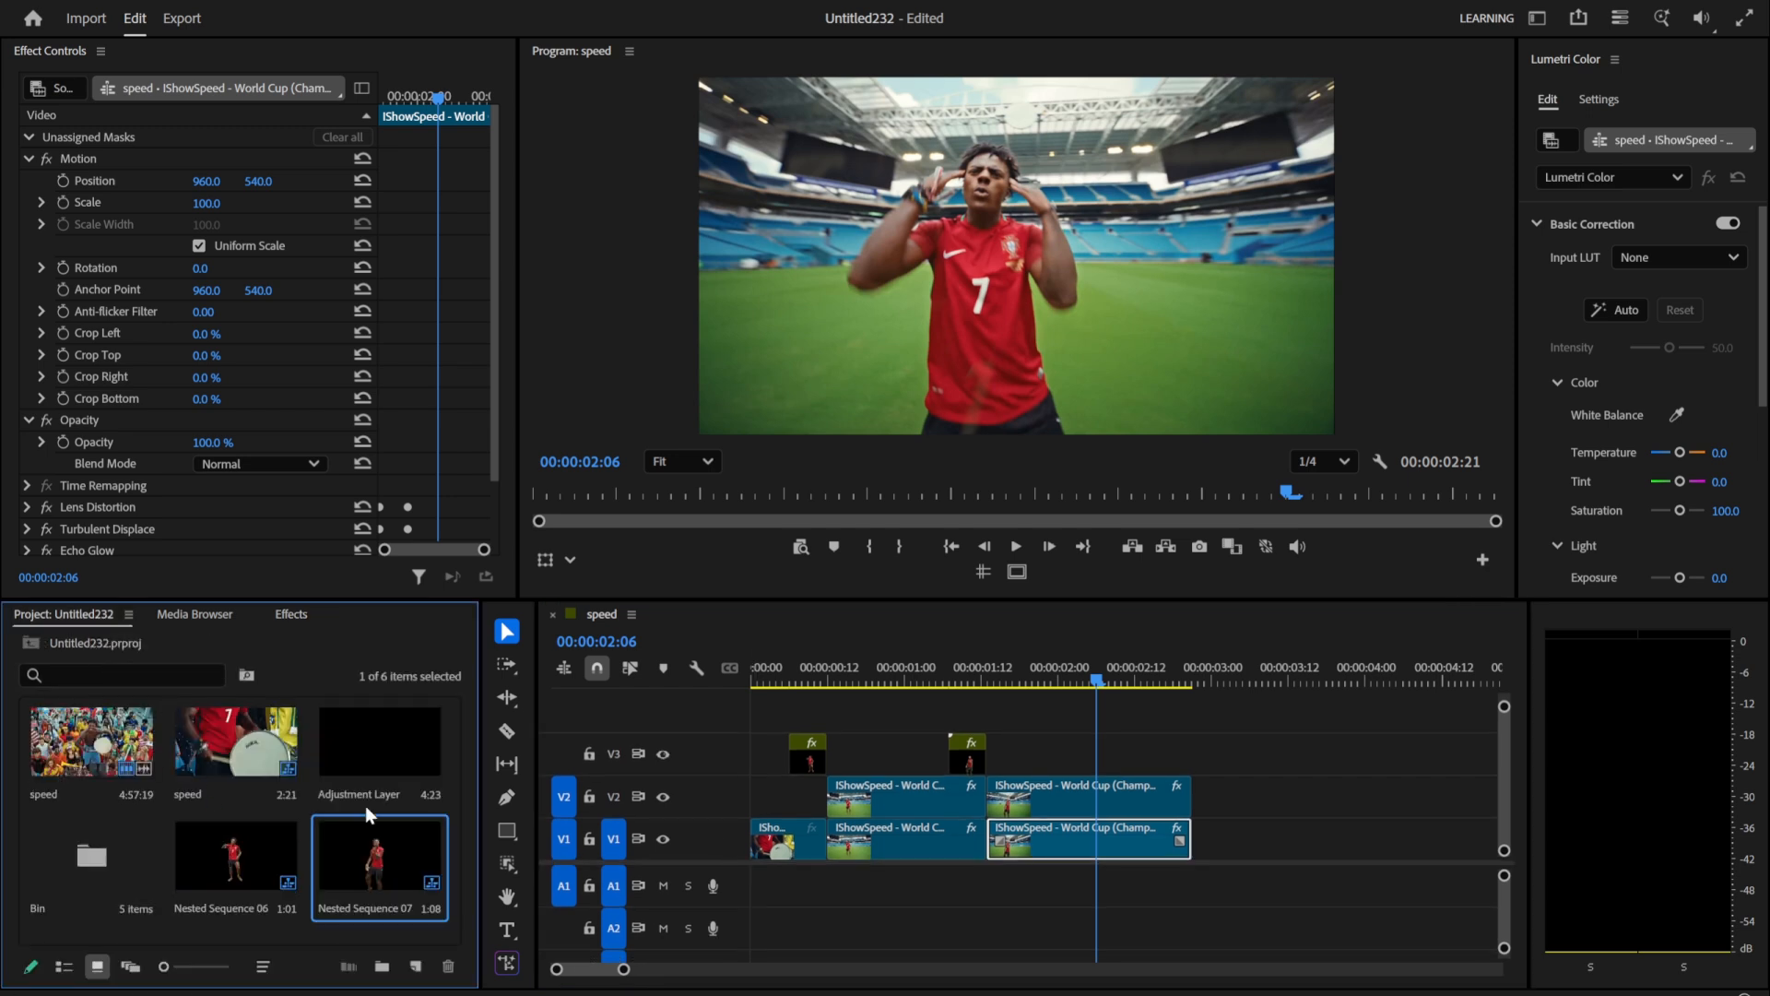
drag(368, 801, 793, 720)
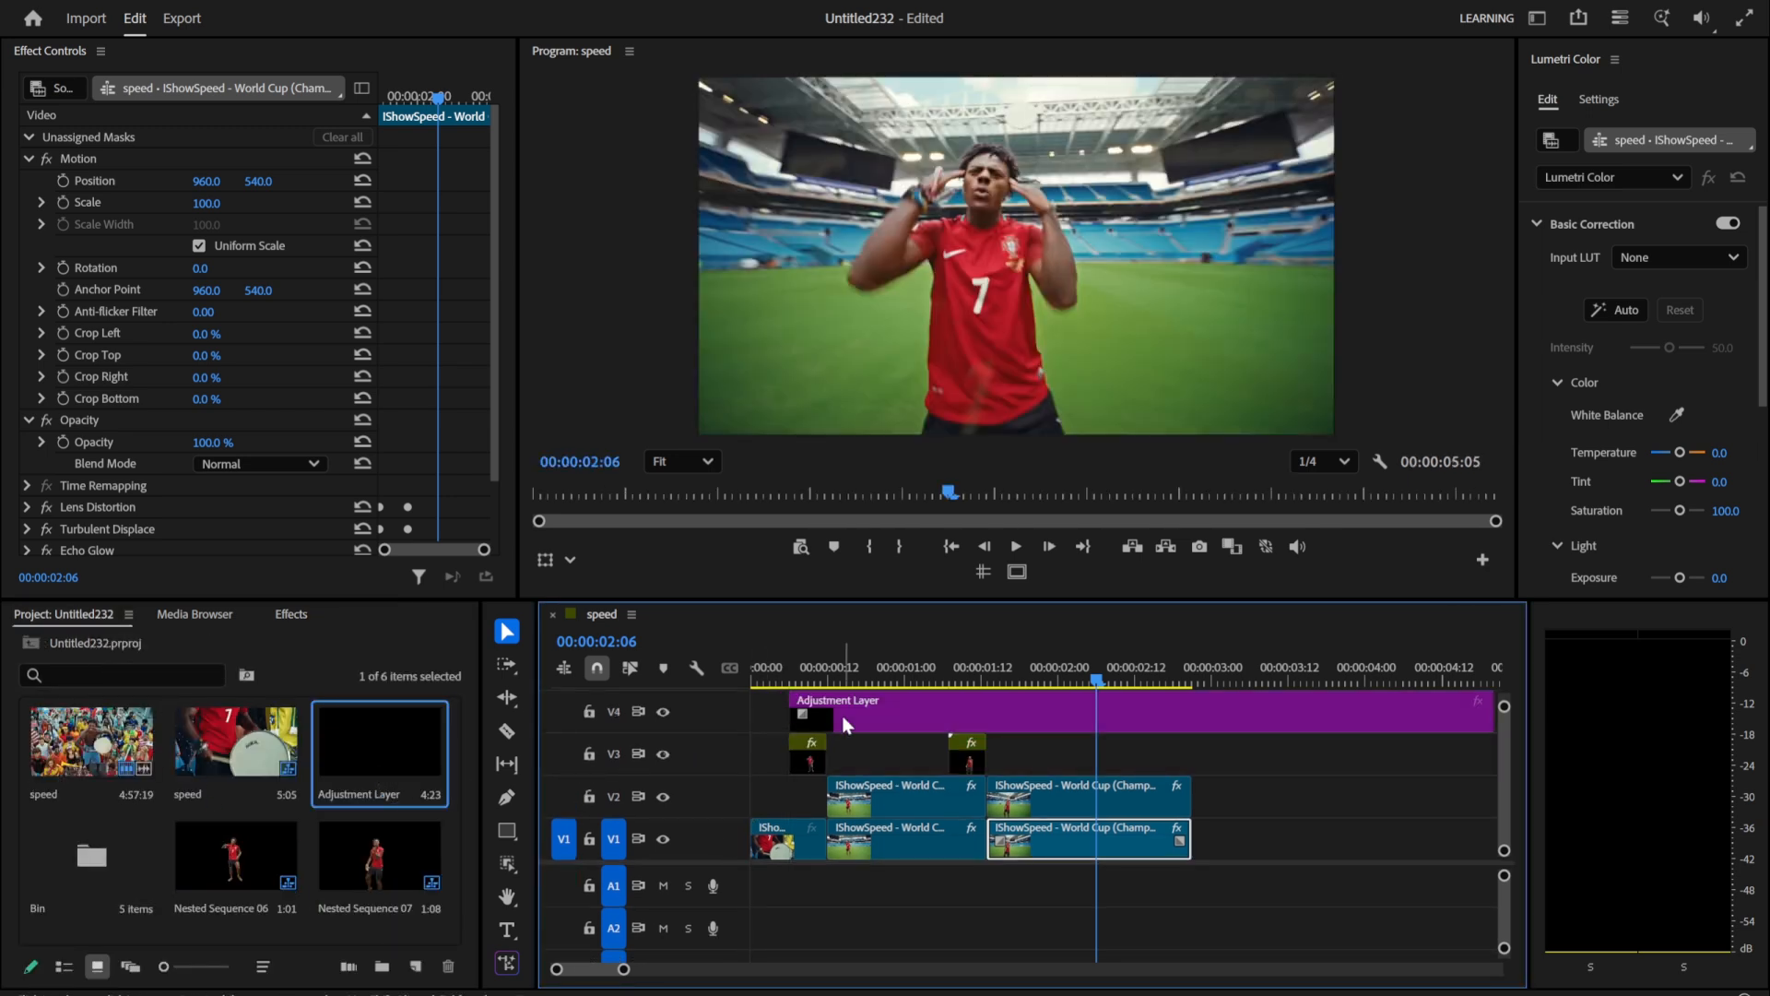
Step: Shorten the adjustment layer's duration so it spans 00:00:00:06 to 00:00:00:12, matching the nested clip beneath
key(ctrl+r)
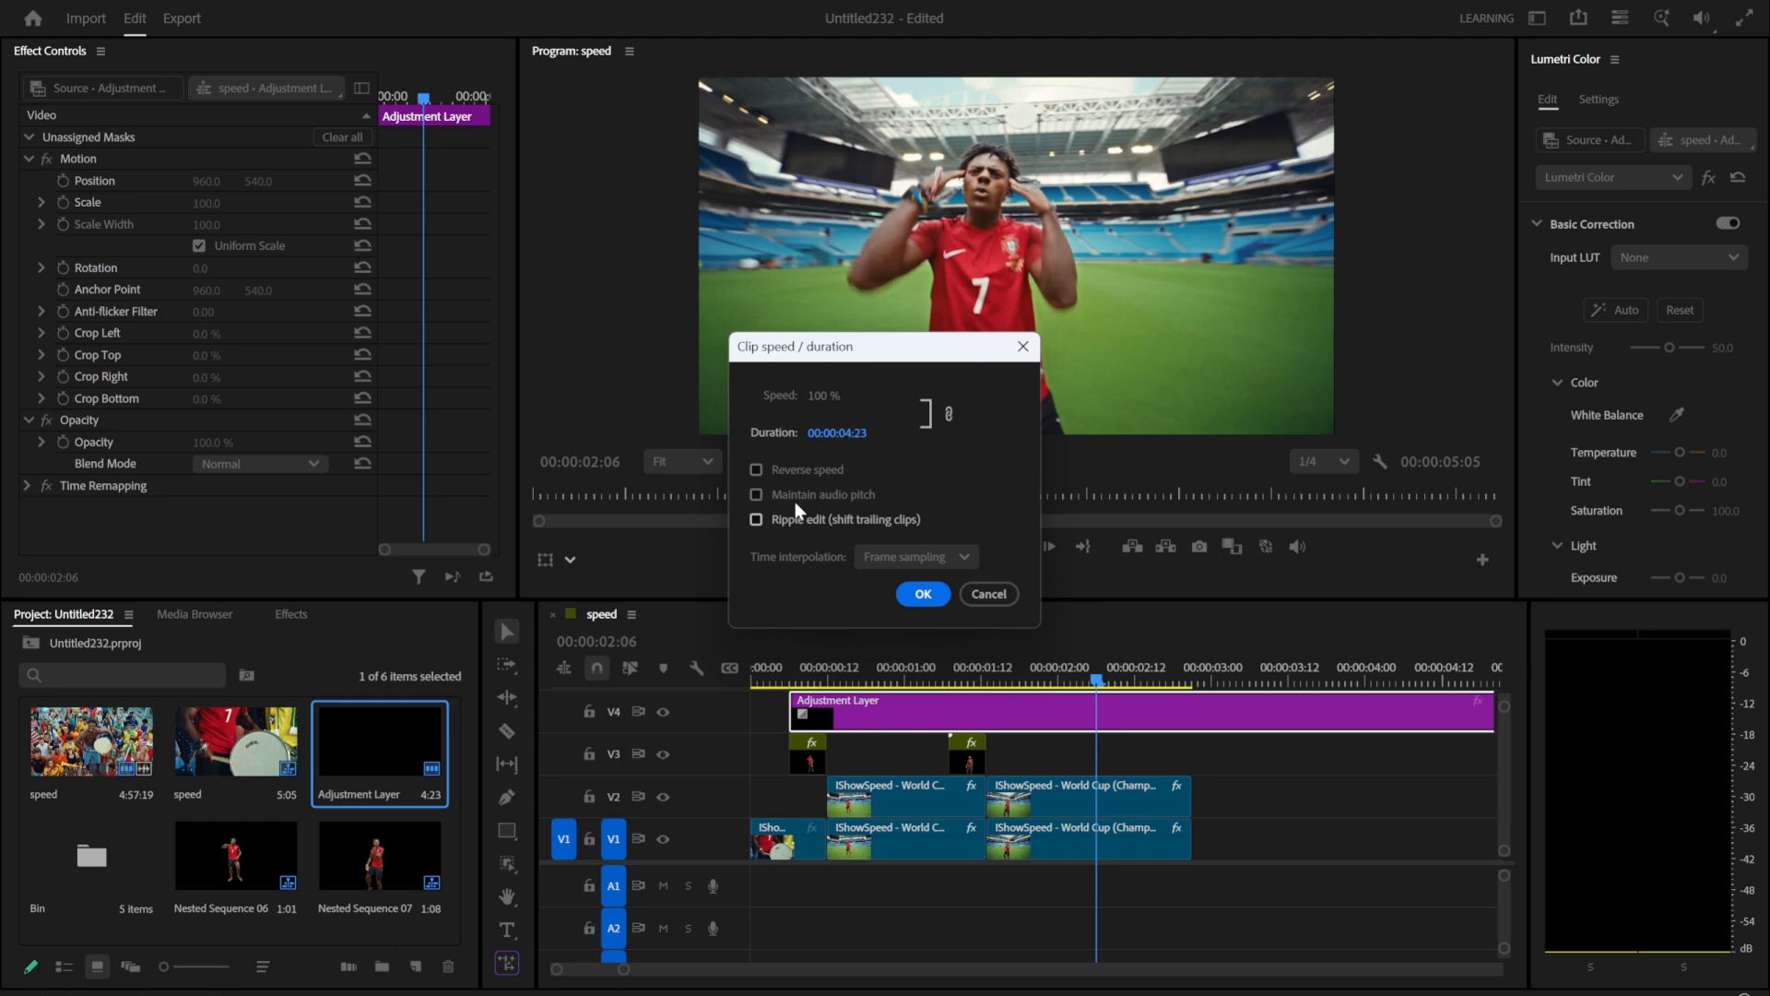
click(849, 433)
text(1)
key(Return)
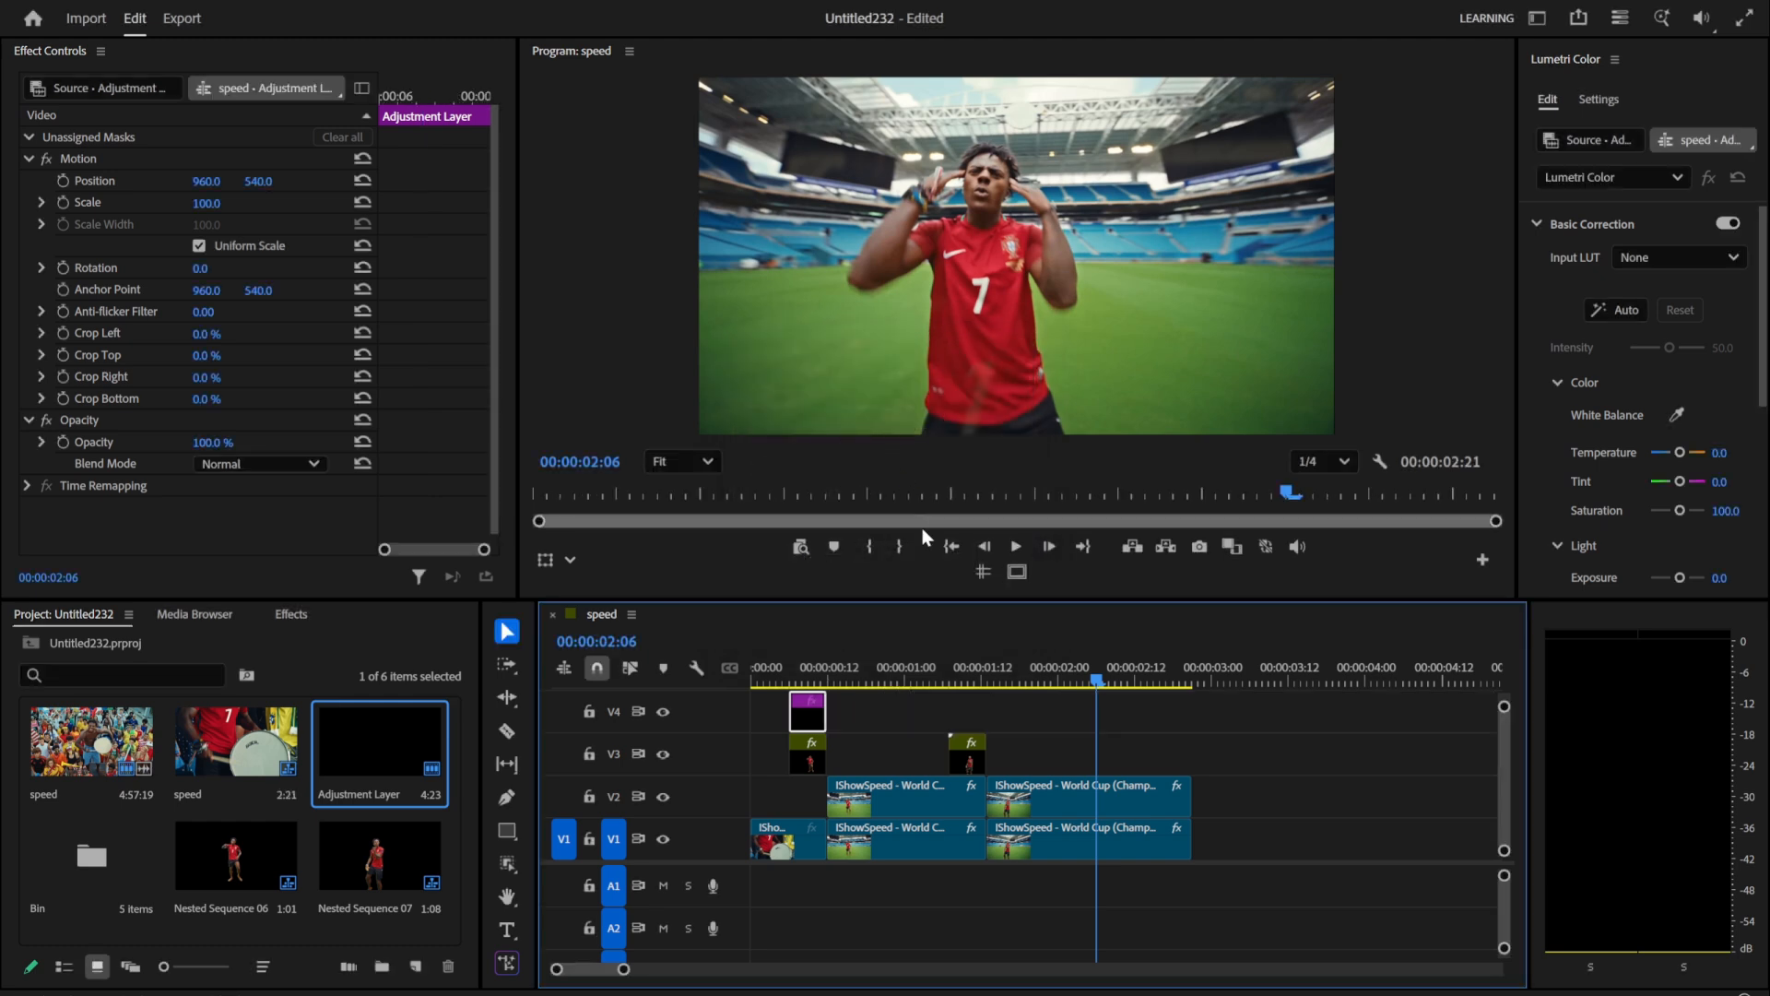
scroll(784, 752, up, 6)
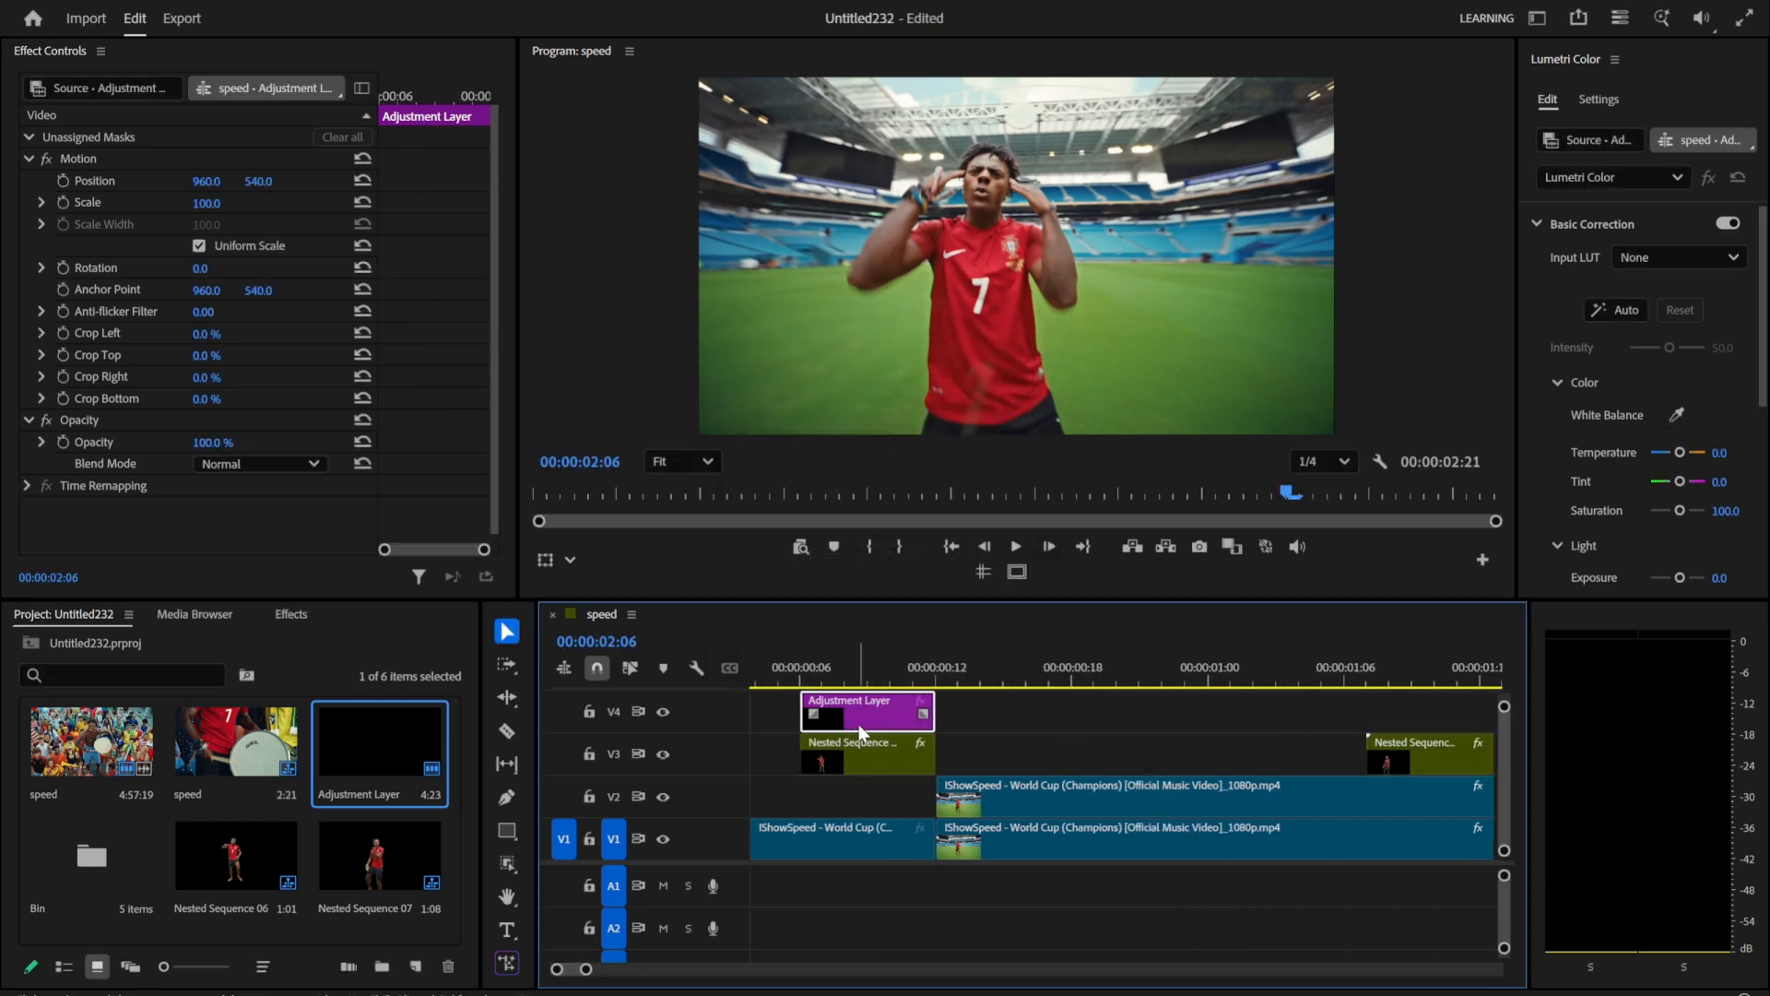
Step: Centre the V4 adjustment layer over the cut at 00:00:00:12 and apply the Brightness & Contrast effect to it
drag(864, 727, 933, 724)
click(942, 664)
click(291, 614)
click(164, 644)
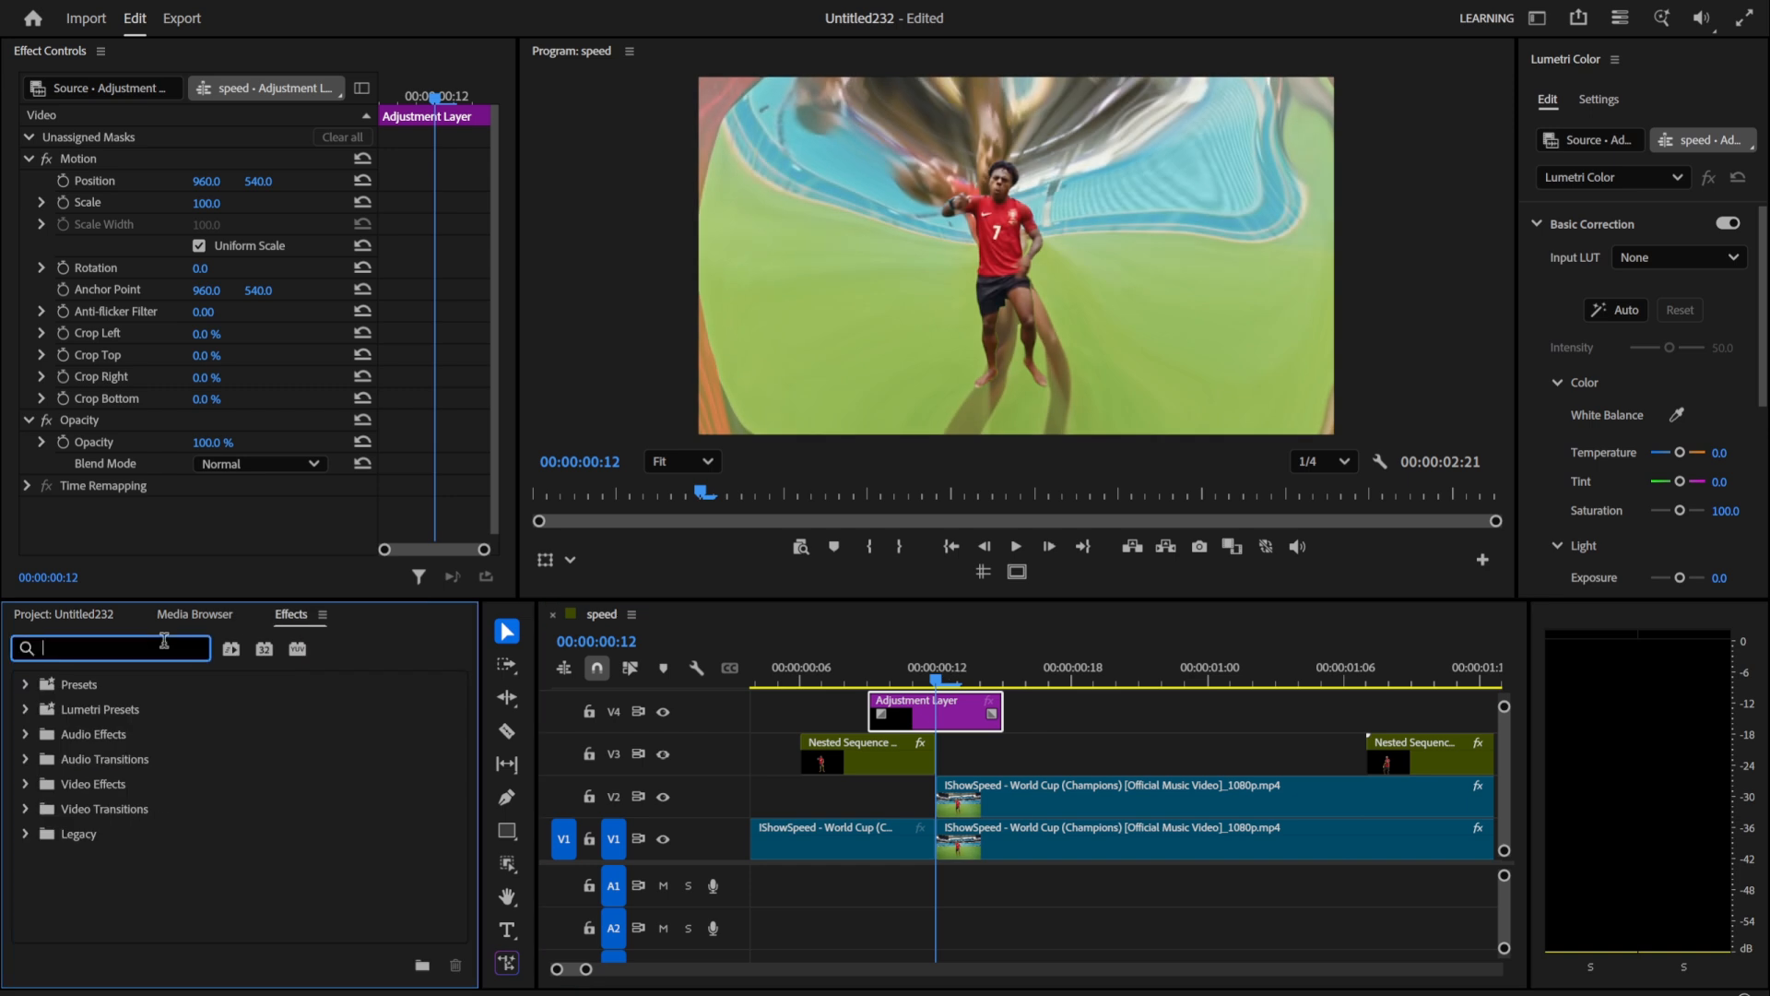
text(brigh)
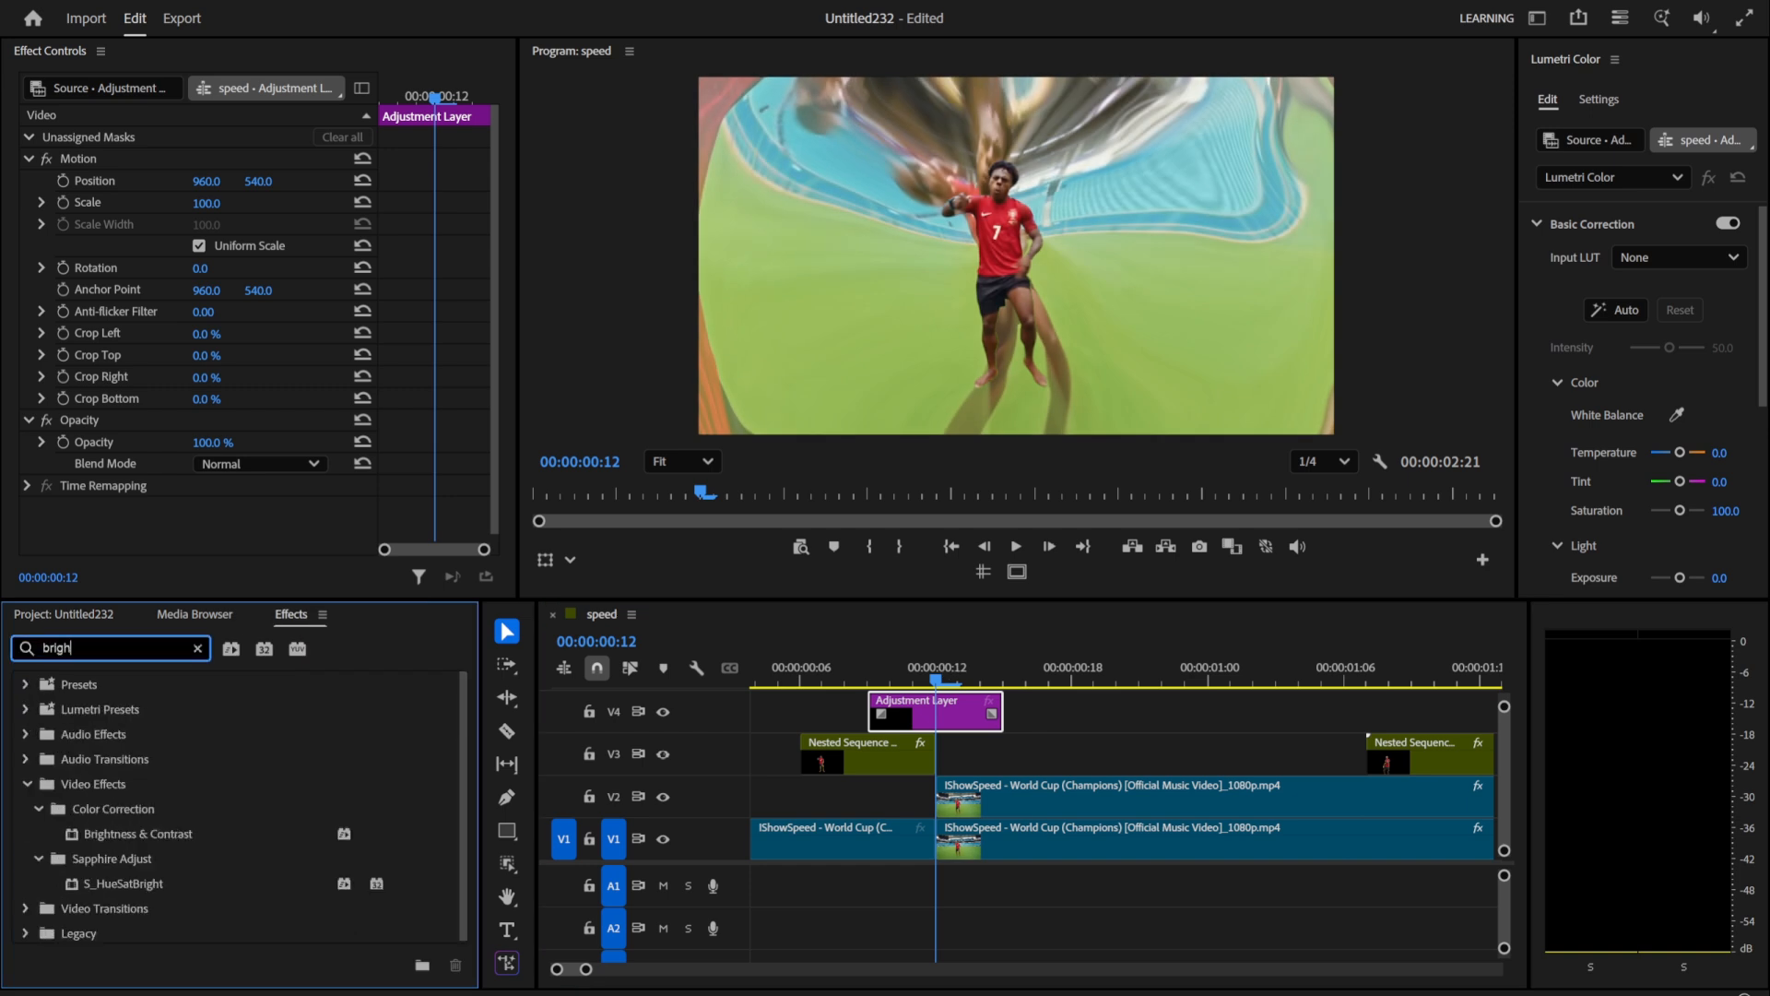
drag(138, 834, 908, 713)
Step: Set the adjustment layer's Brightness to 50 and Contrast to 50
click(219, 528)
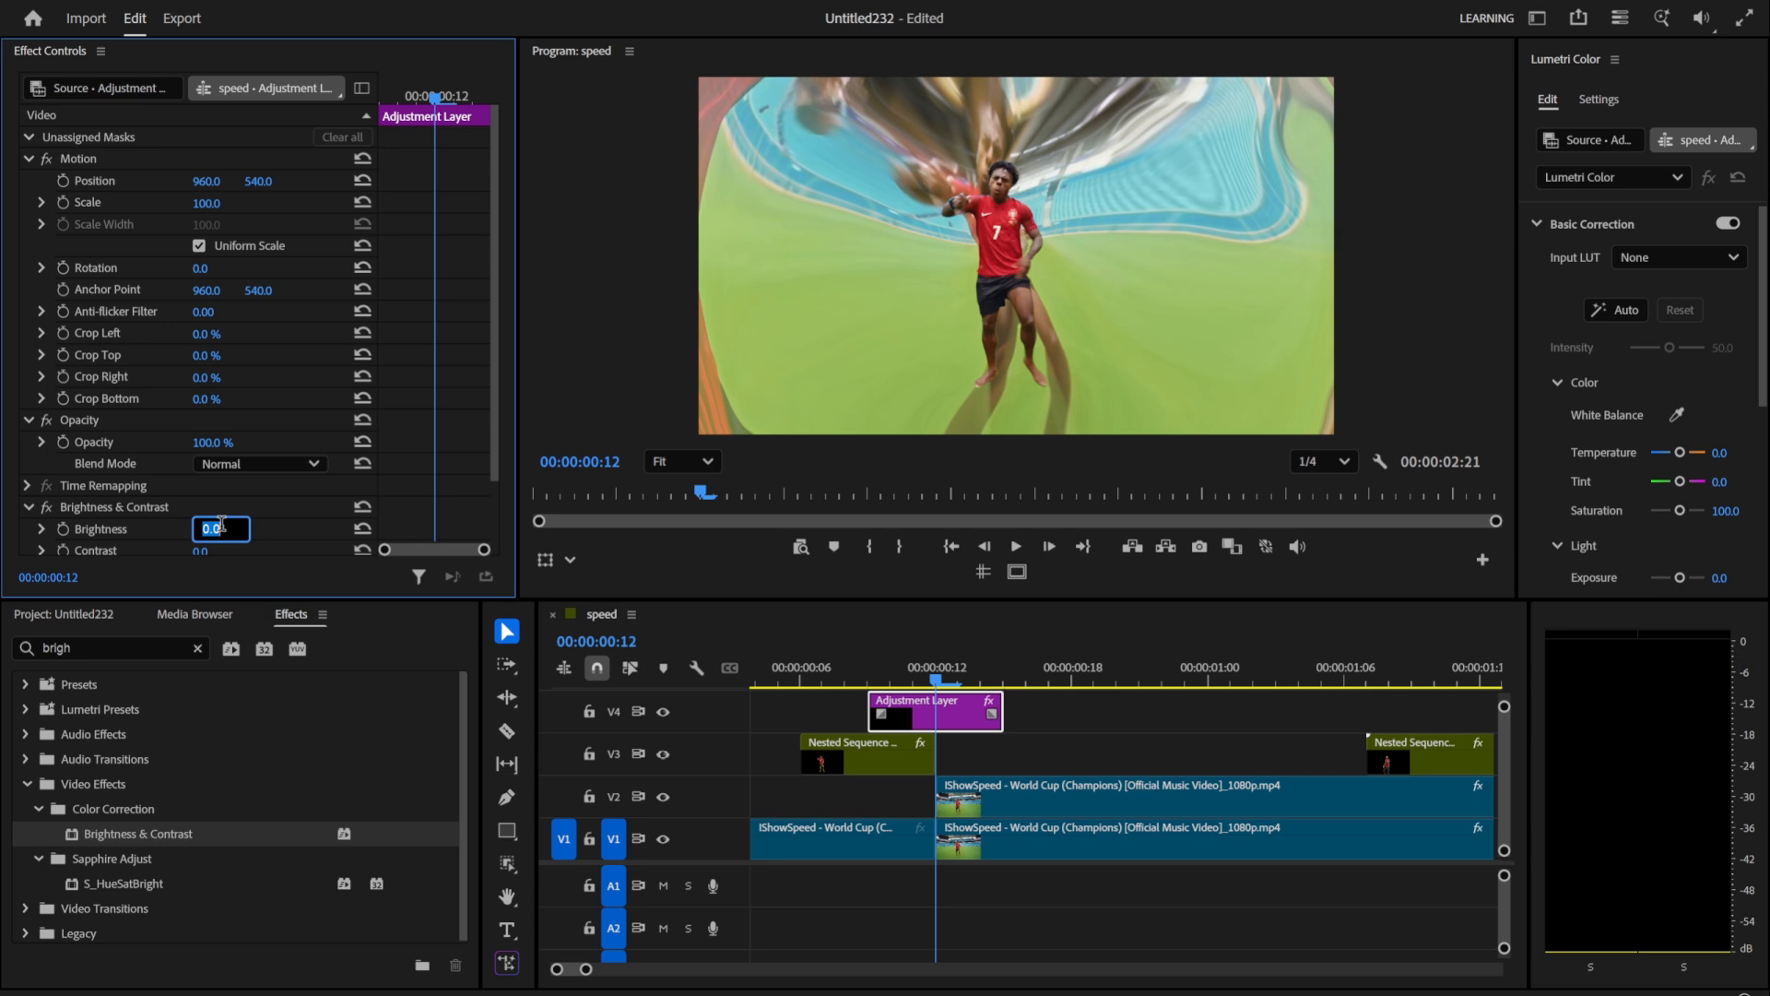
text(50)
key(Return)
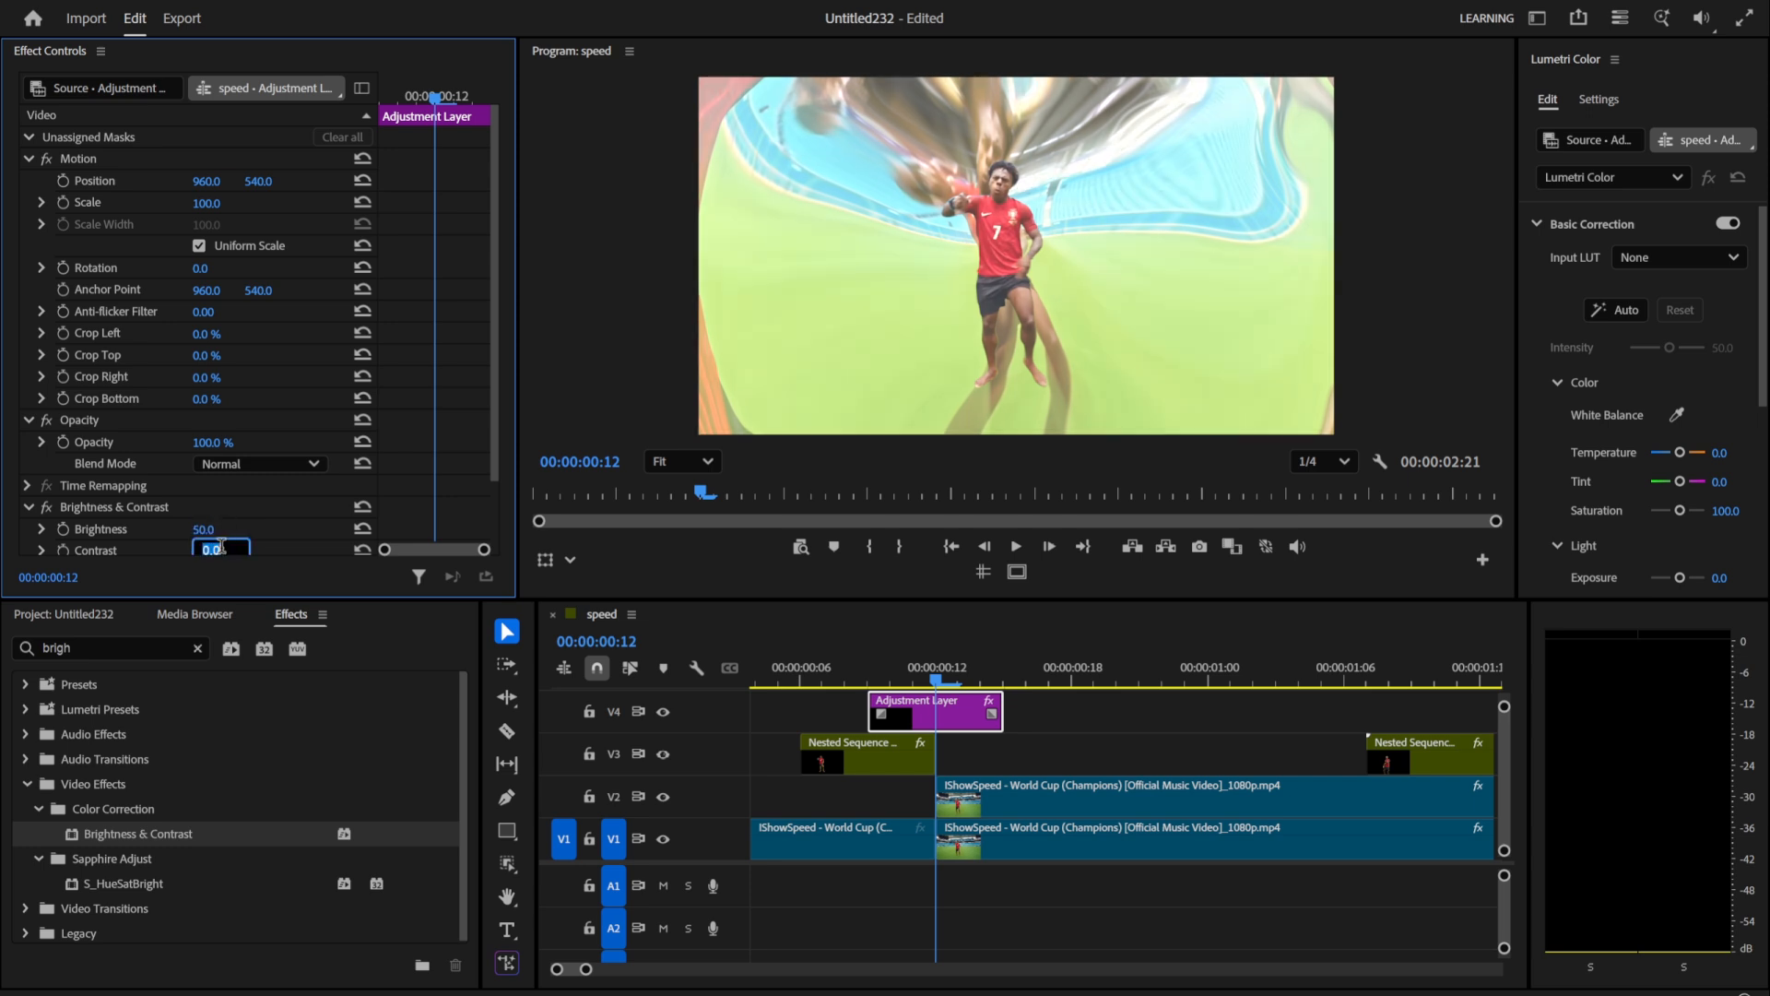
key(Return)
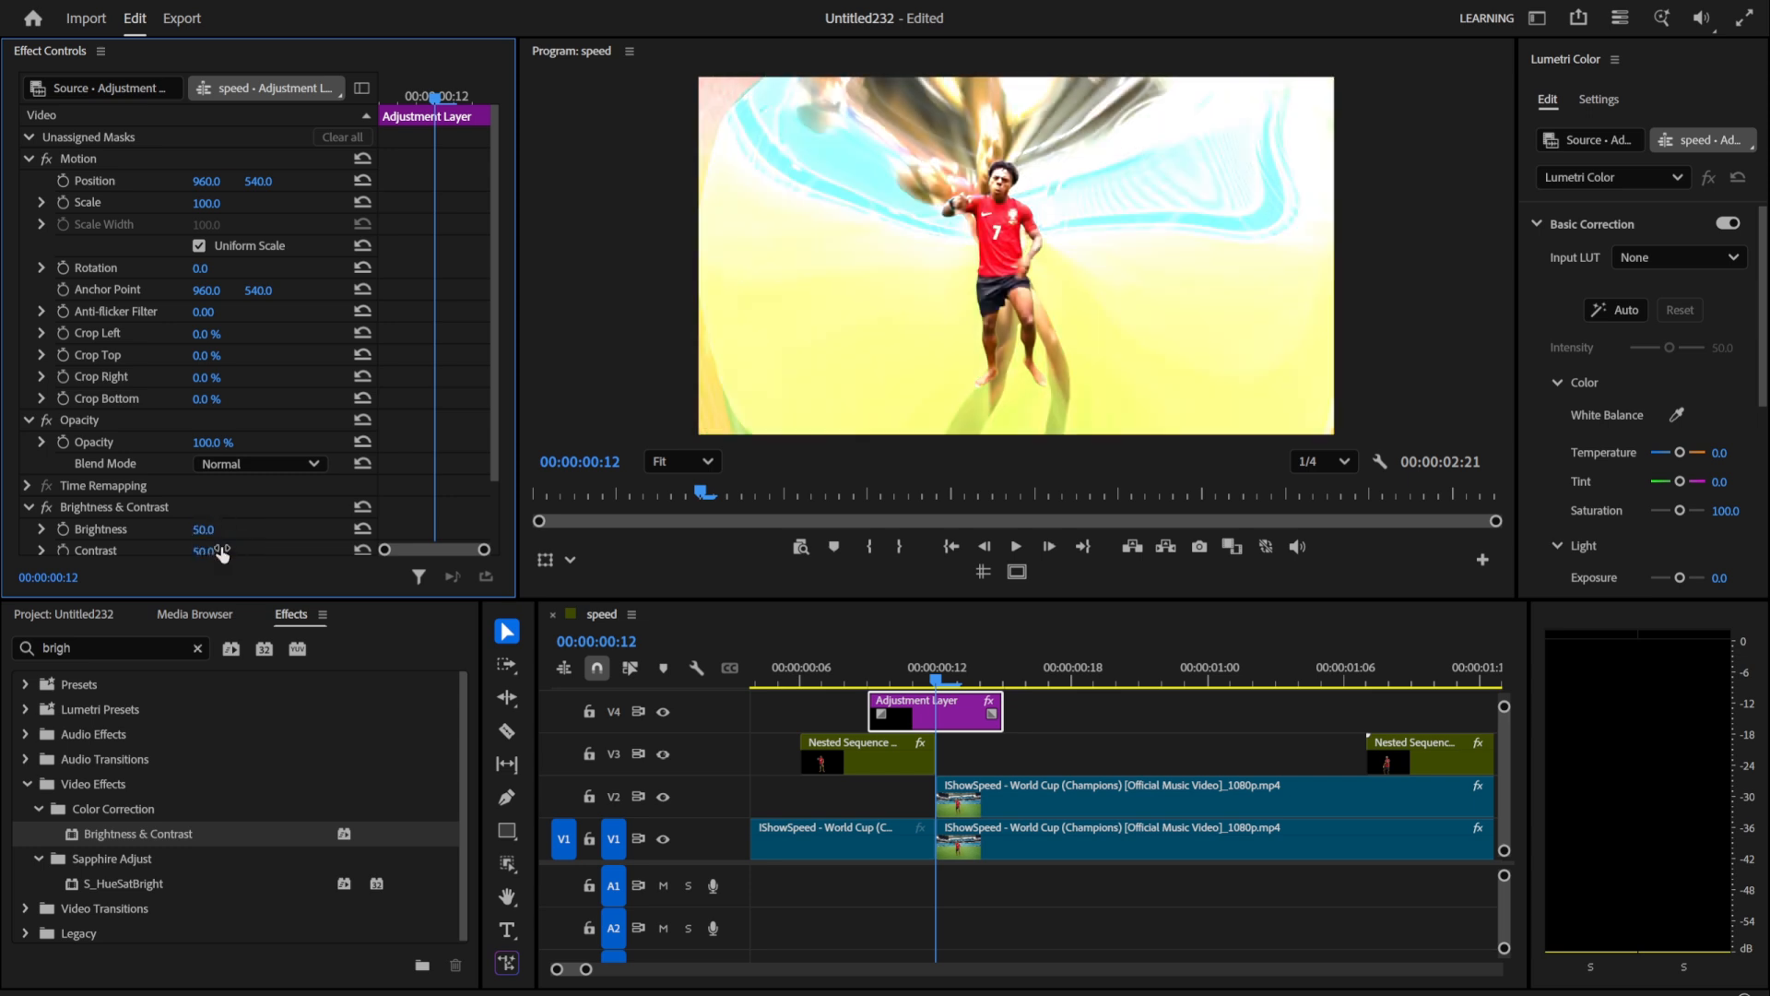
Step: Keyframe Brightness and Contrast at 00:00:00:12, with both reset to 0 at the adjustment layer's start (00:00:00:09) and end (00:00:00:15)
click(69, 548)
click(867, 680)
click(362, 528)
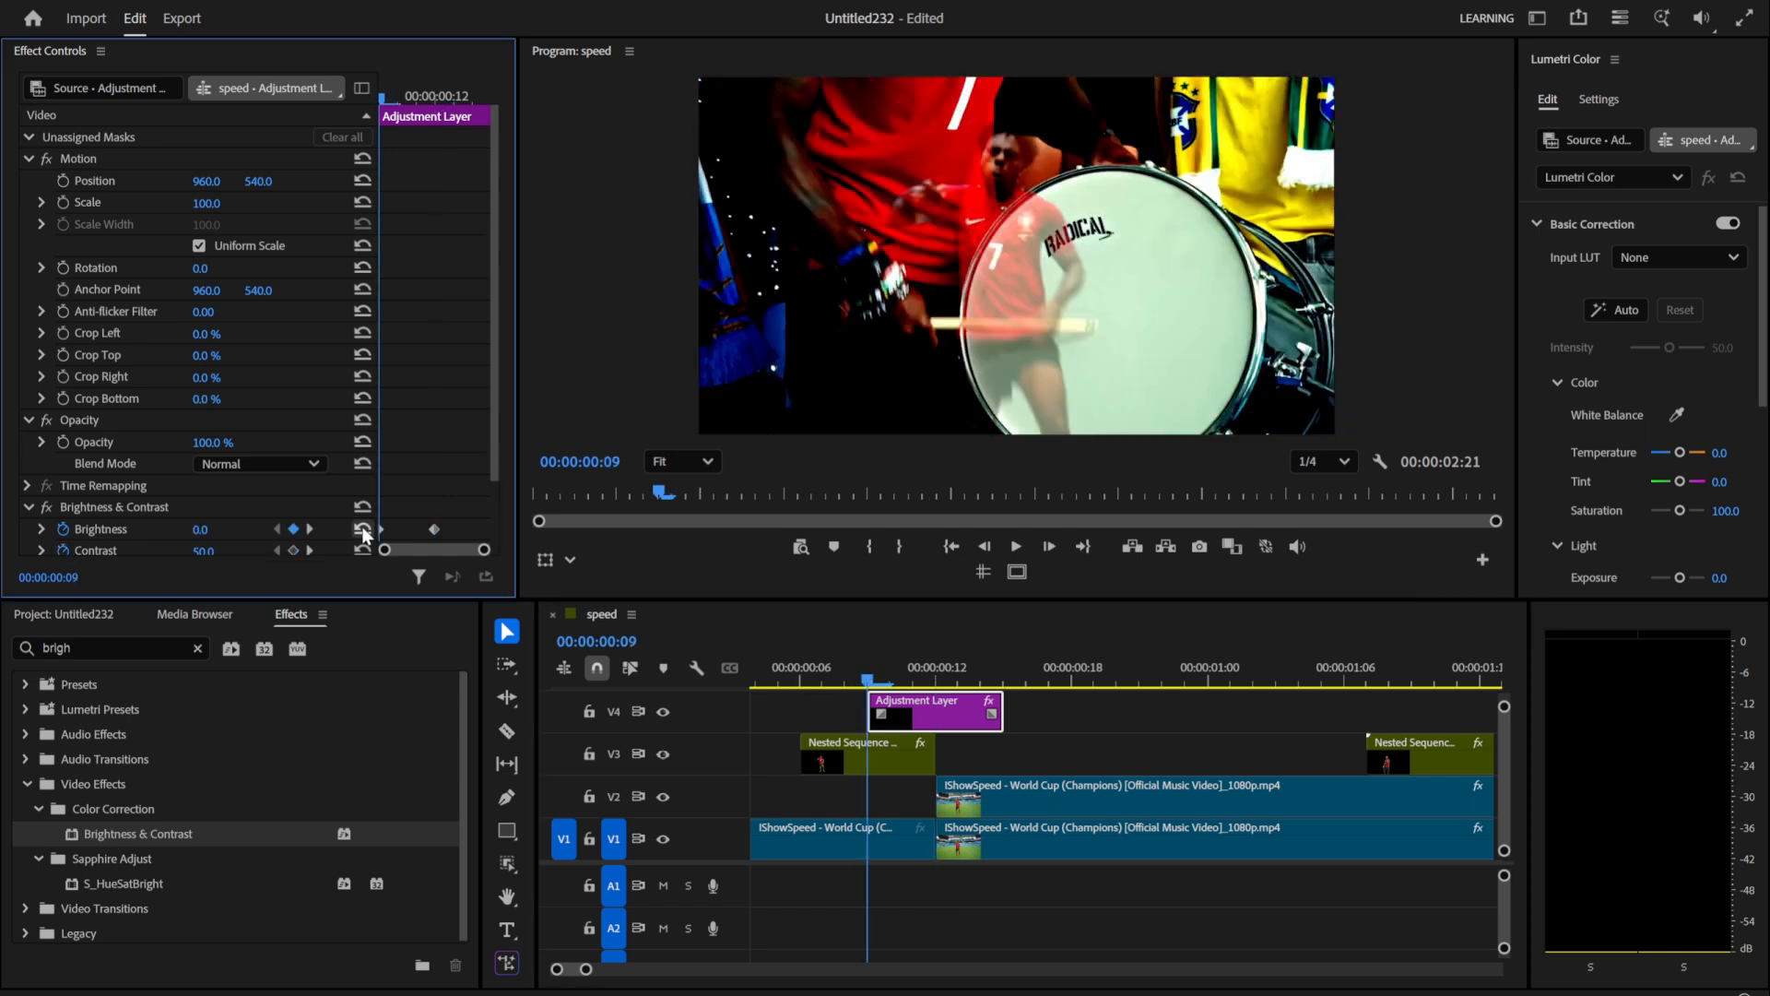
click(362, 549)
drag(940, 660, 1004, 667)
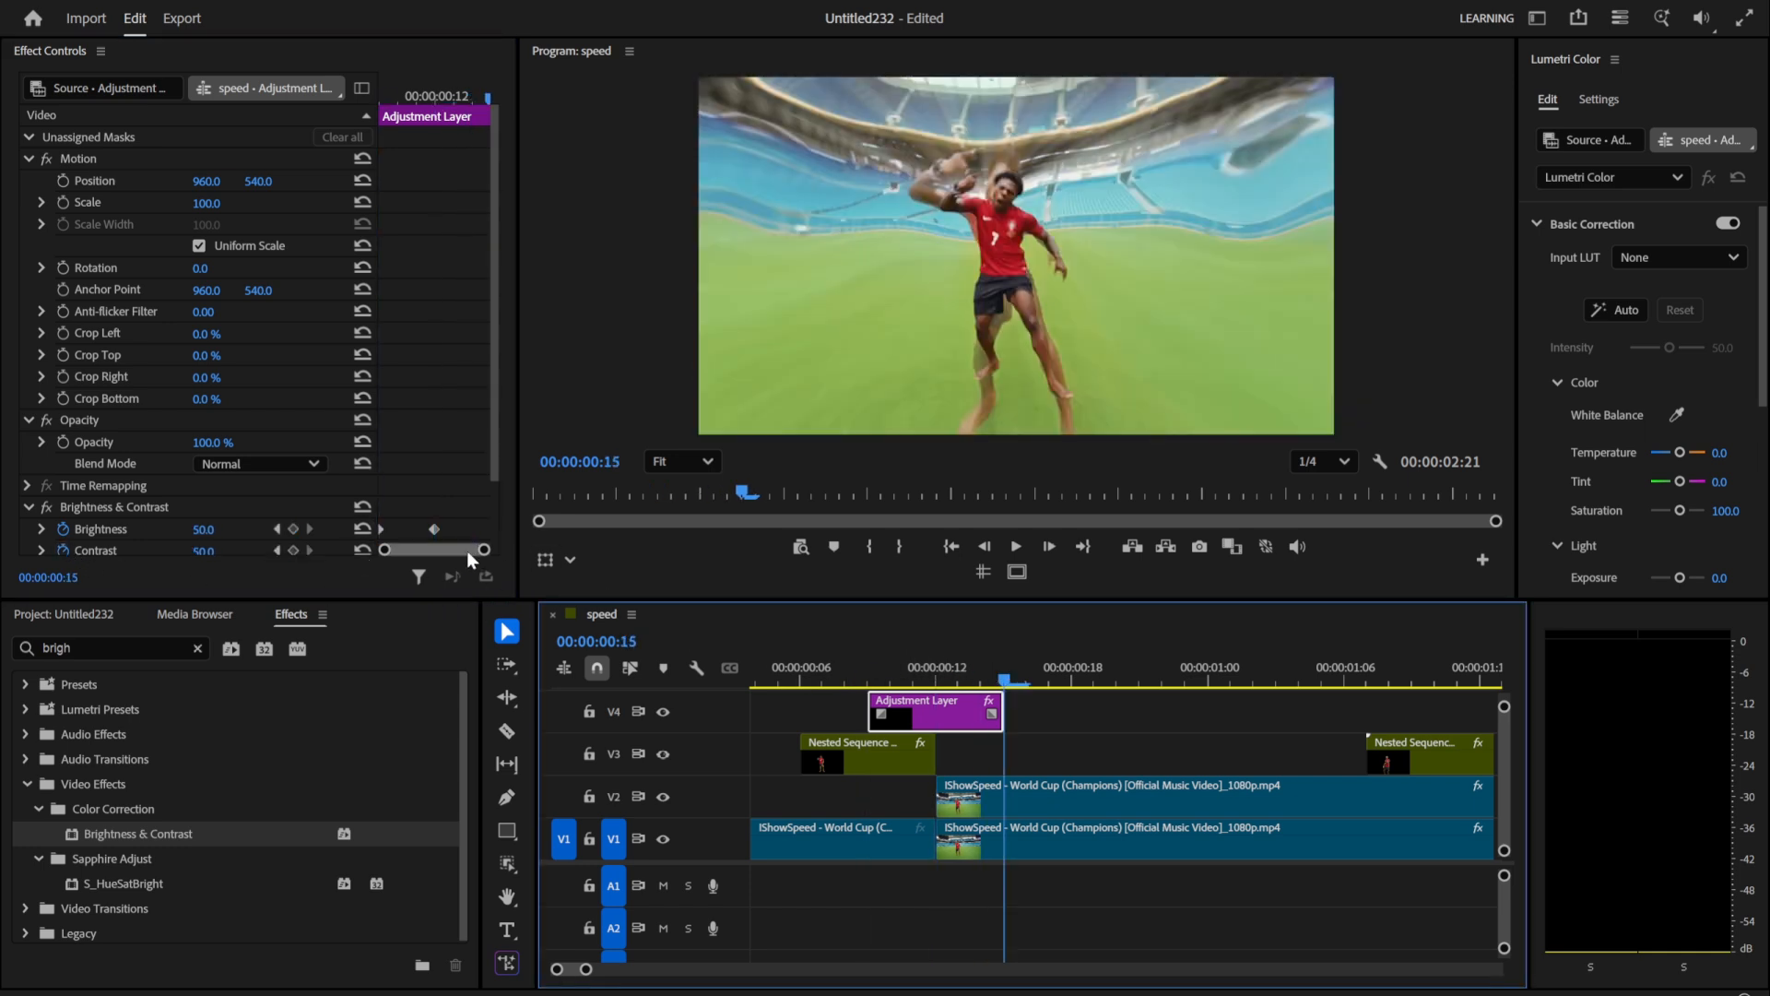
click(362, 529)
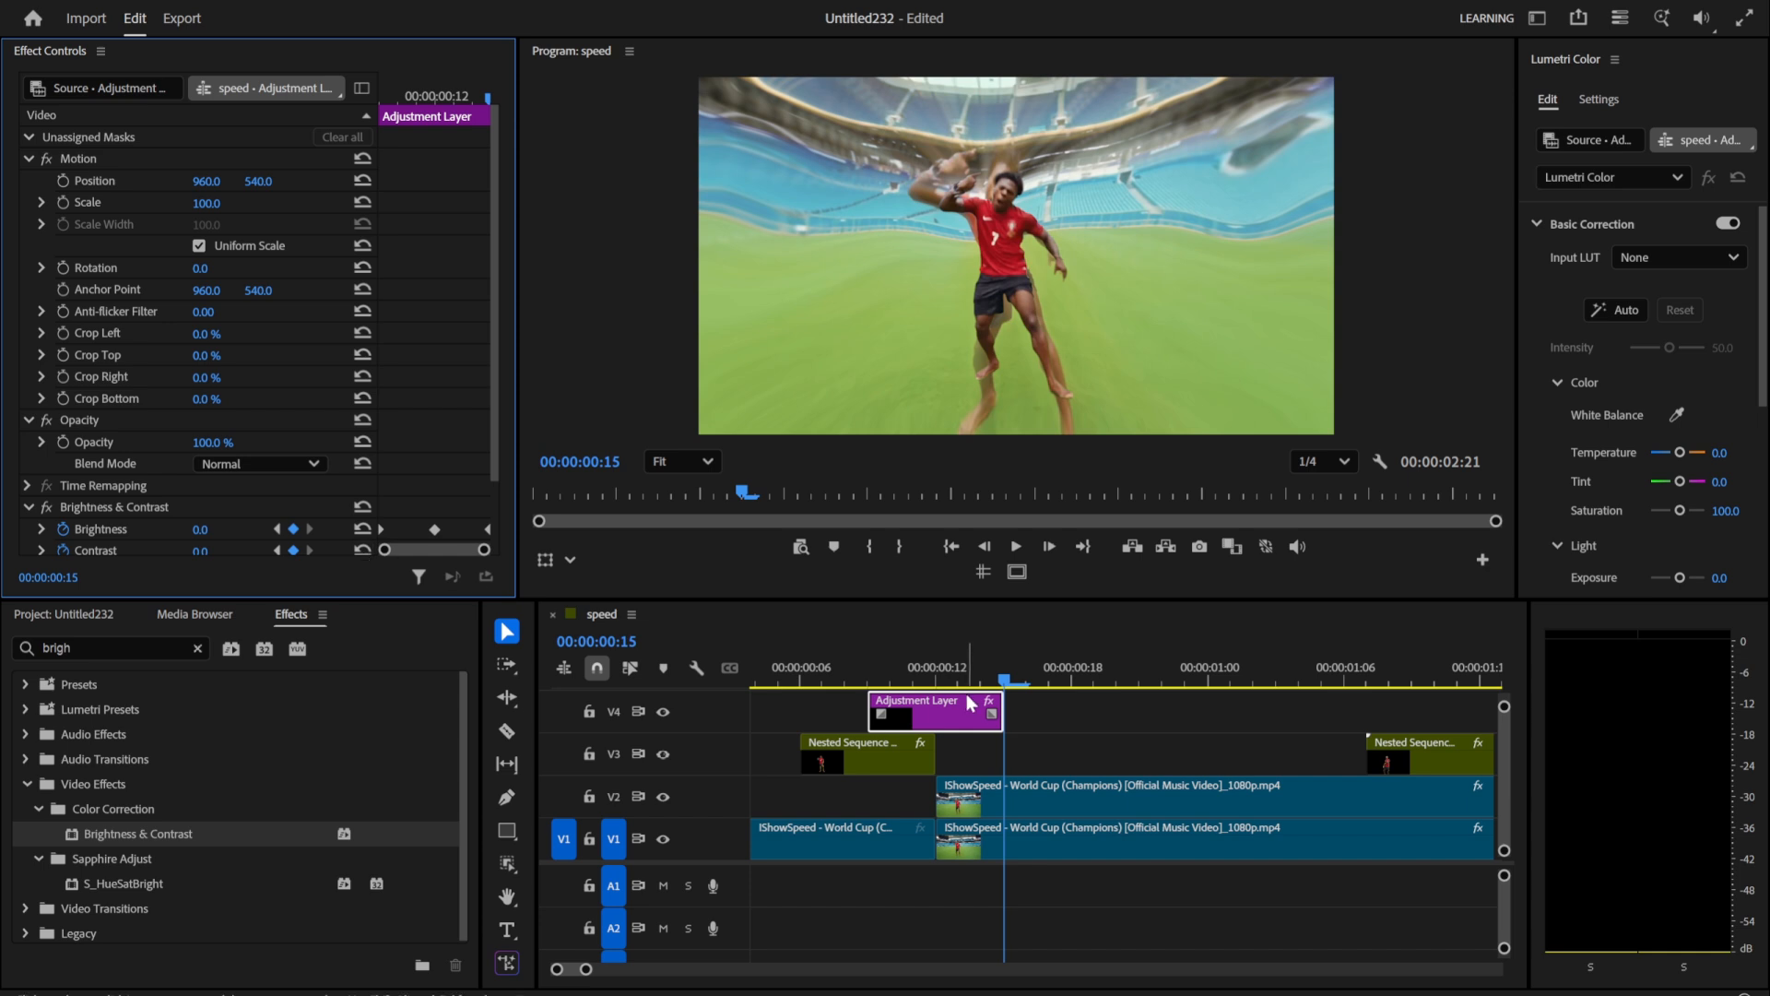
Step: Duplicate the adjustment layer on V4, centred over the second cut at 00:00:01:13, and play back the sequence
scroll(1031, 733, down, 5)
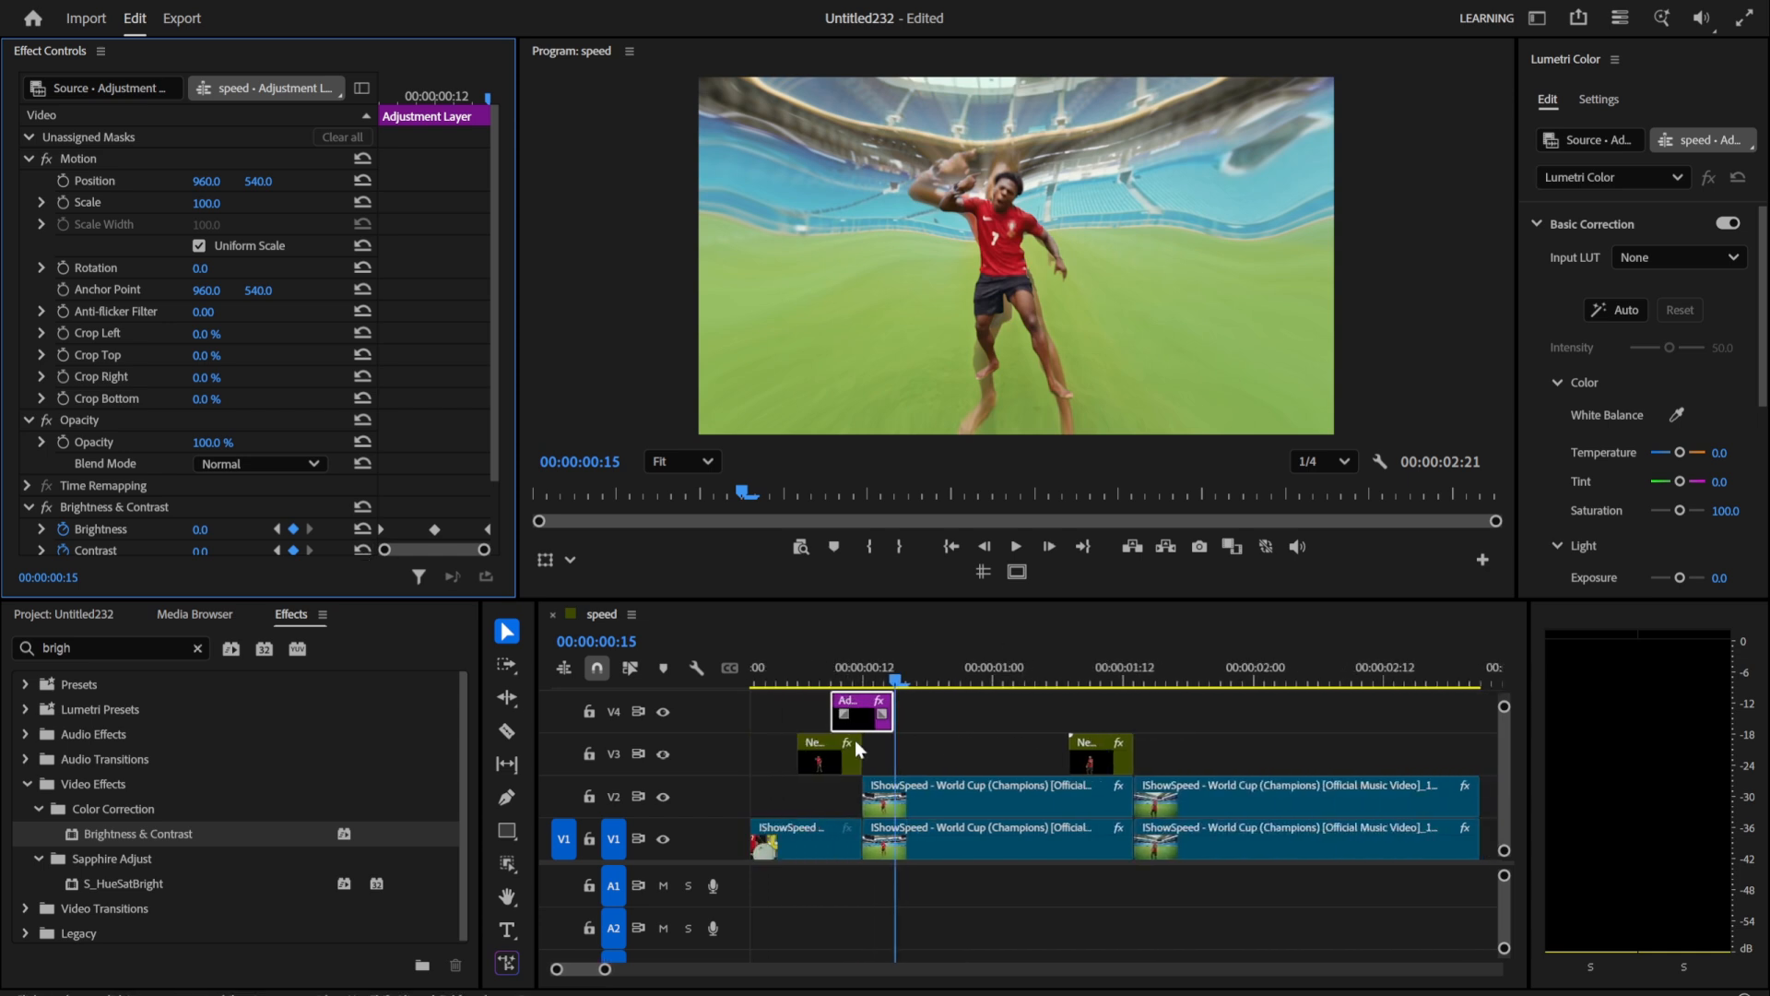
drag(861, 719, 1103, 692)
key(space)
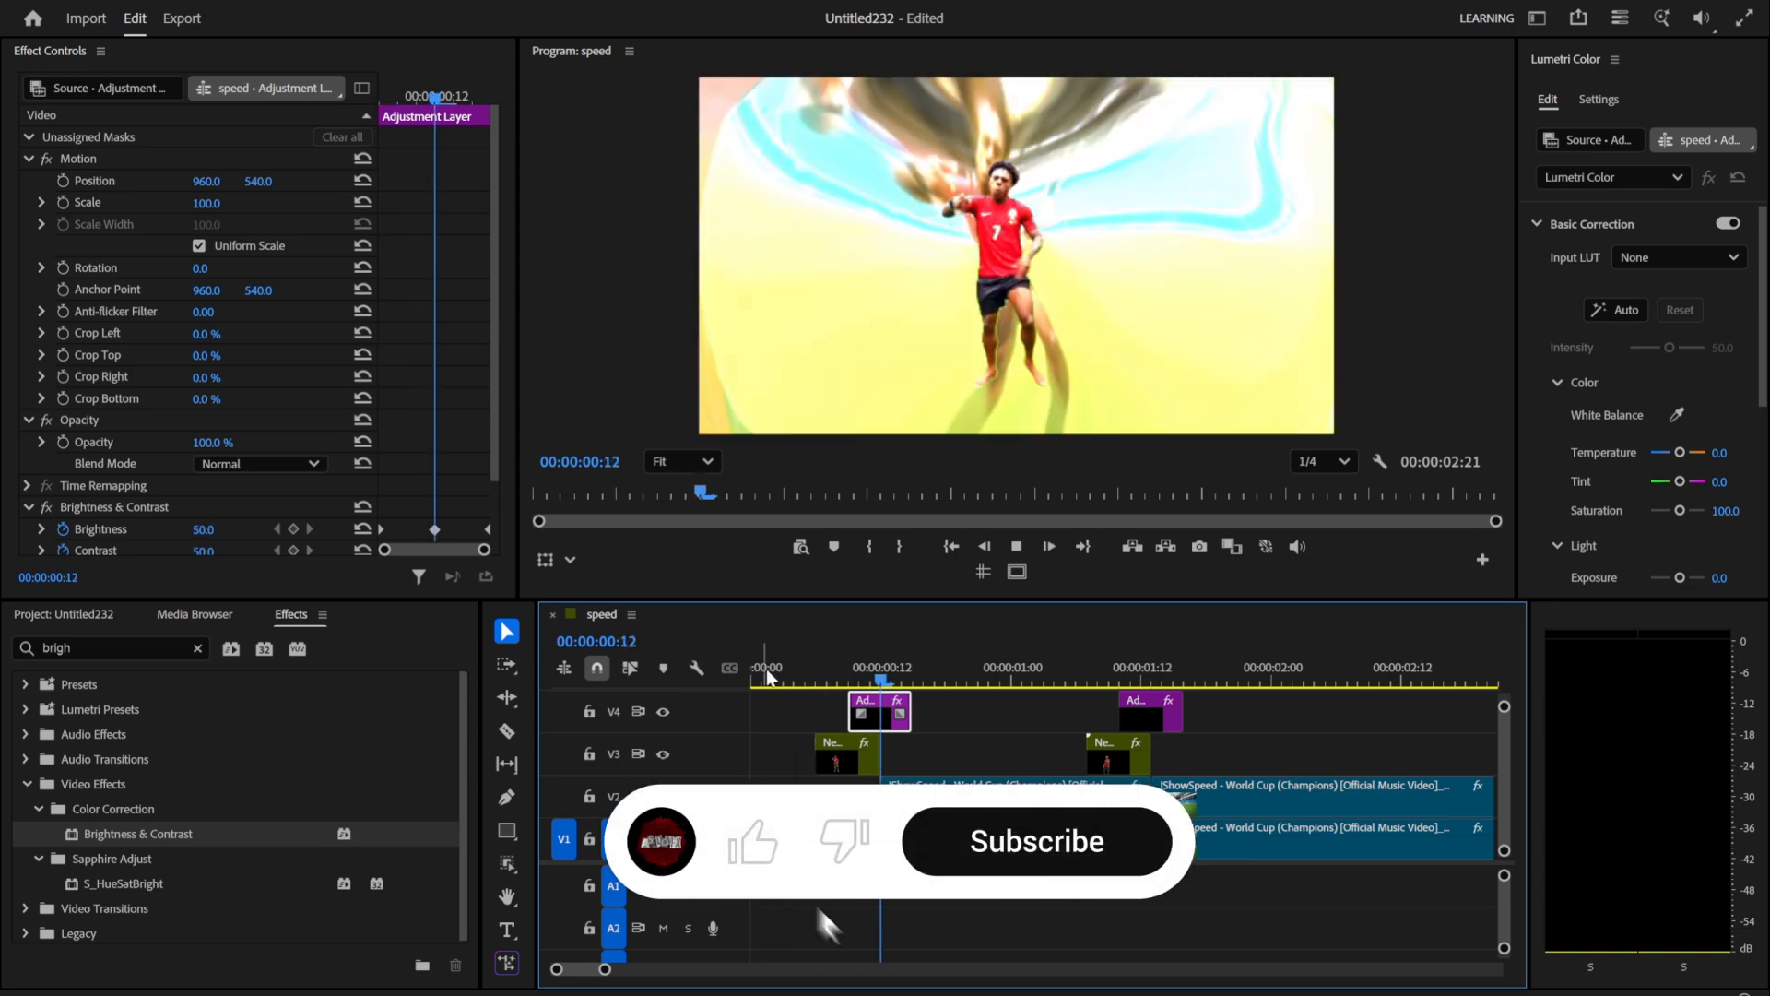